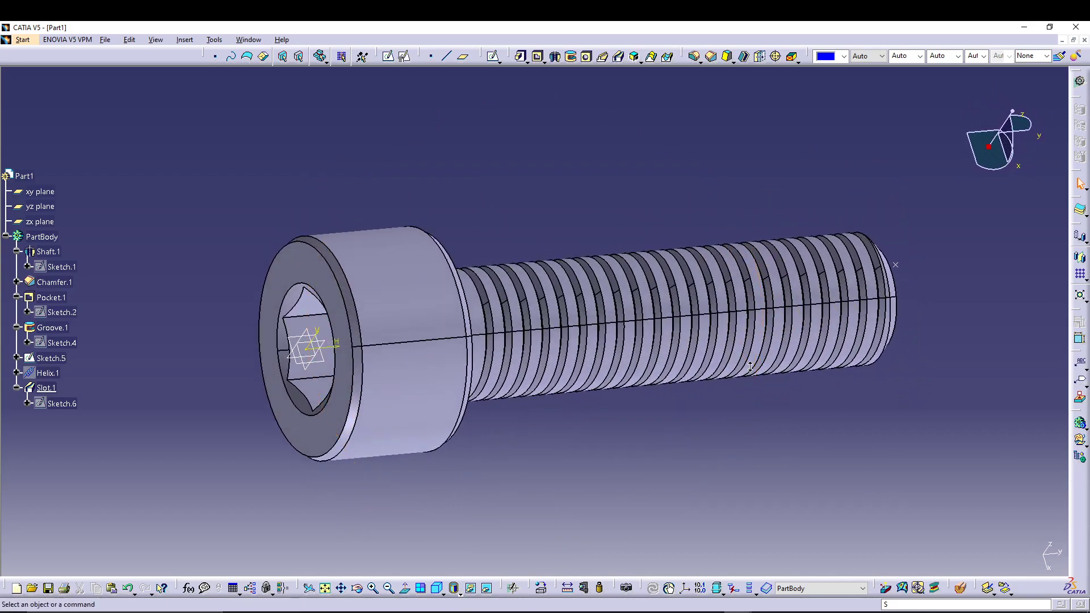
{"action": "middle_click_drag", "start_coordinate": [808, 403], "coordinate": [757, 233]}
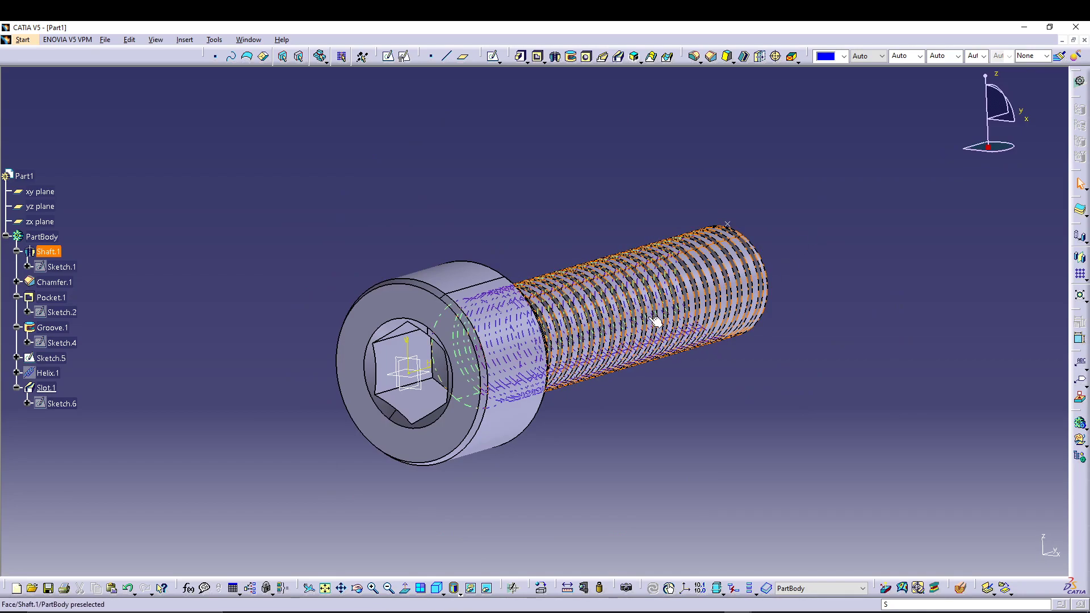
{"action": "middle_click_drag", "start_coordinate": [884, 206], "coordinate": [661, 350]}
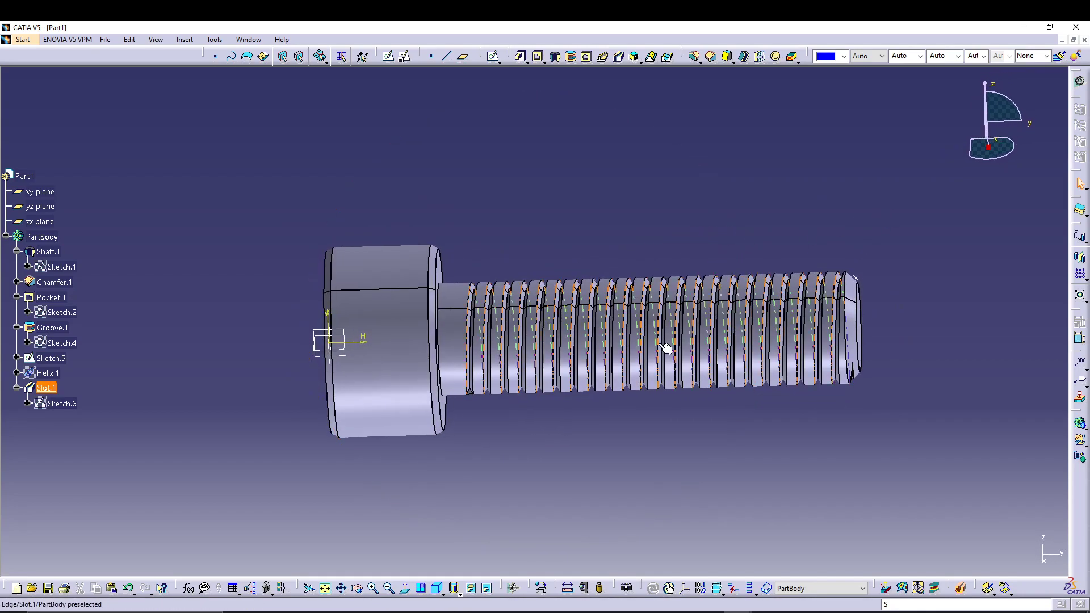
Create a new part document with the default name Part2 and hybrid design enabled.
{"action": "left_click", "coordinate": [19, 590]}
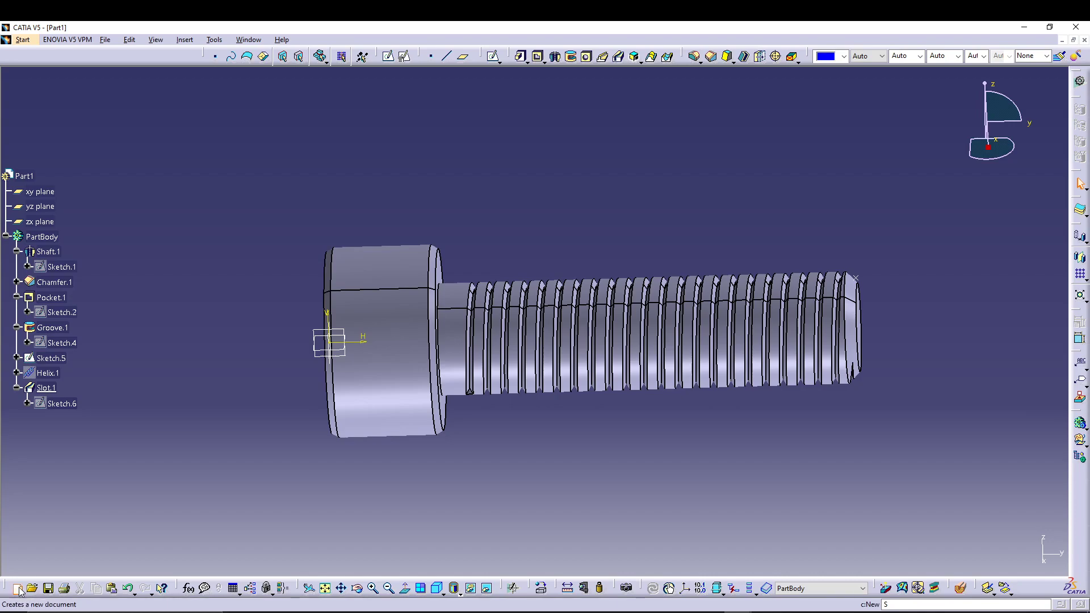
{"action": "scroll", "coordinate": [1023, 513], "scroll_direction": "down", "scroll_amount": 2}
{"action": "scroll", "coordinate": [1023, 513], "scroll_direction": "down", "scroll_amount": 2}
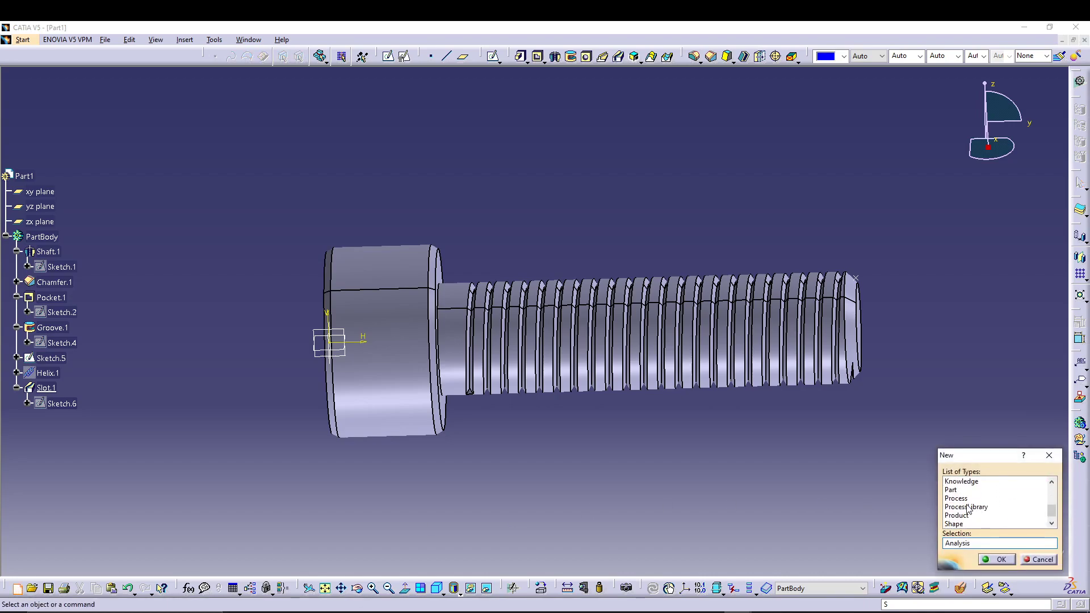
{"action": "double_click", "coordinate": [950, 489]}
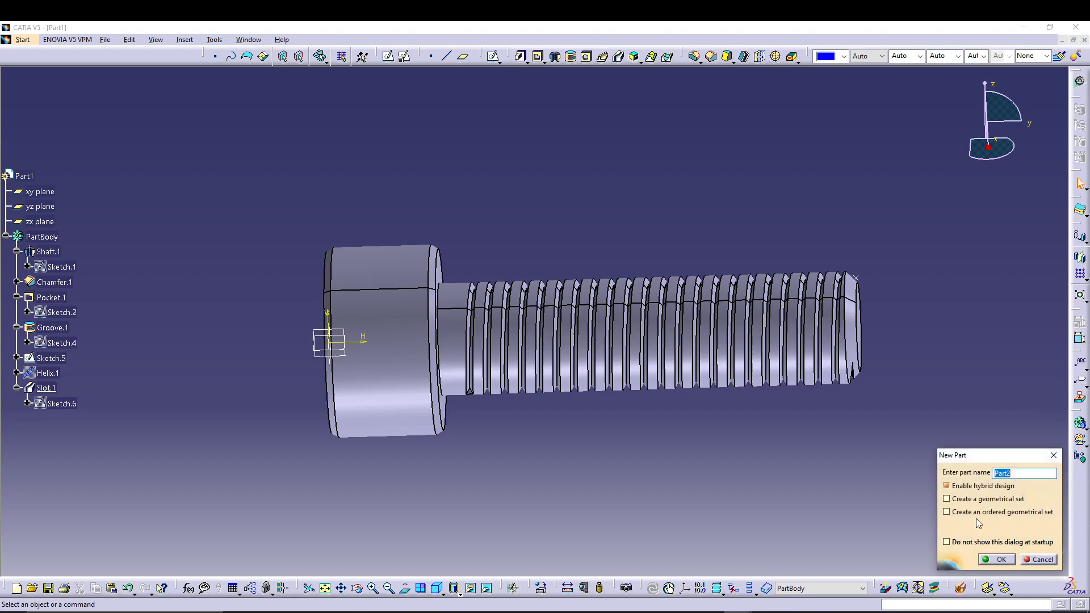
{"action": "left_click", "coordinate": [993, 561]}
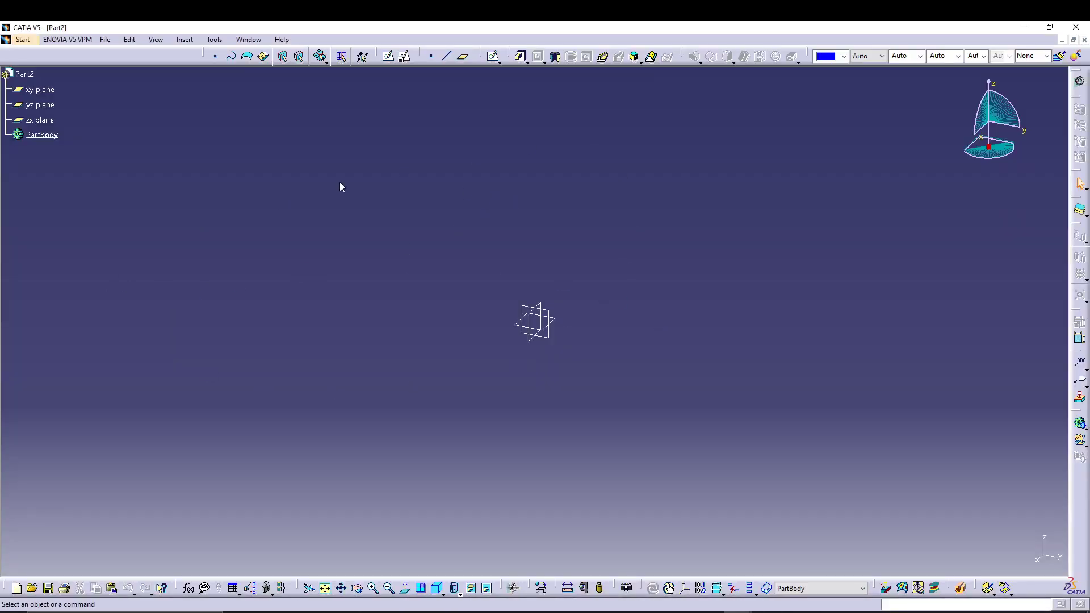
On the yz plane, sketch a closed bolt half-profile from the origin with a head bevelled at both corners and a shank about 101 mm long.
{"action": "left_click", "coordinate": [45, 109]}
{"action": "left_click", "coordinate": [493, 56]}
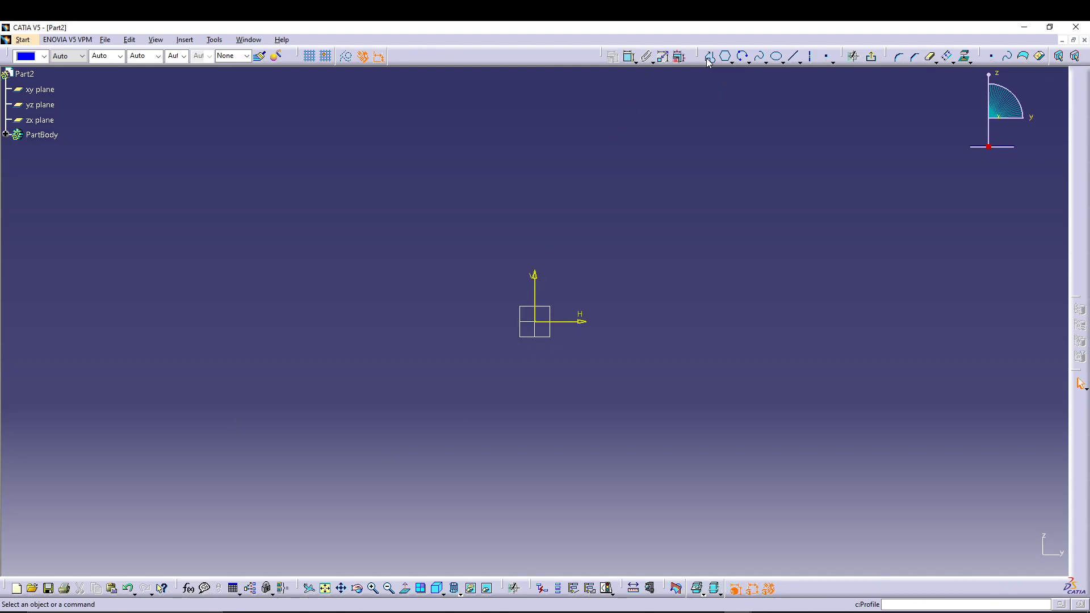
{"action": "left_click", "coordinate": [709, 56]}
{"action": "left_click", "coordinate": [534, 322]}
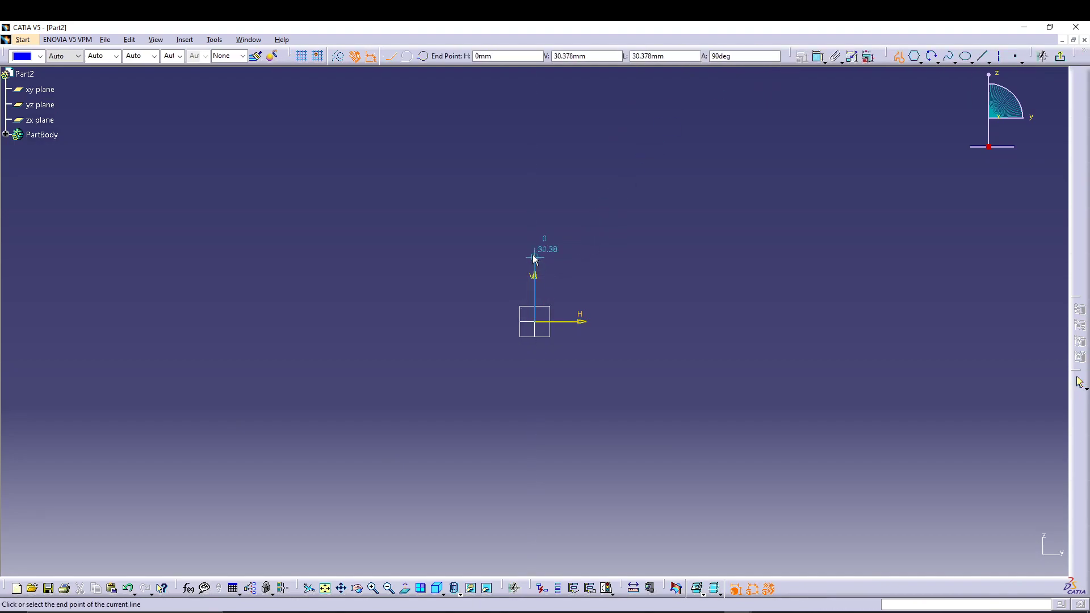
{"action": "left_click", "coordinate": [534, 245]}
{"action": "left_click", "coordinate": [558, 218]}
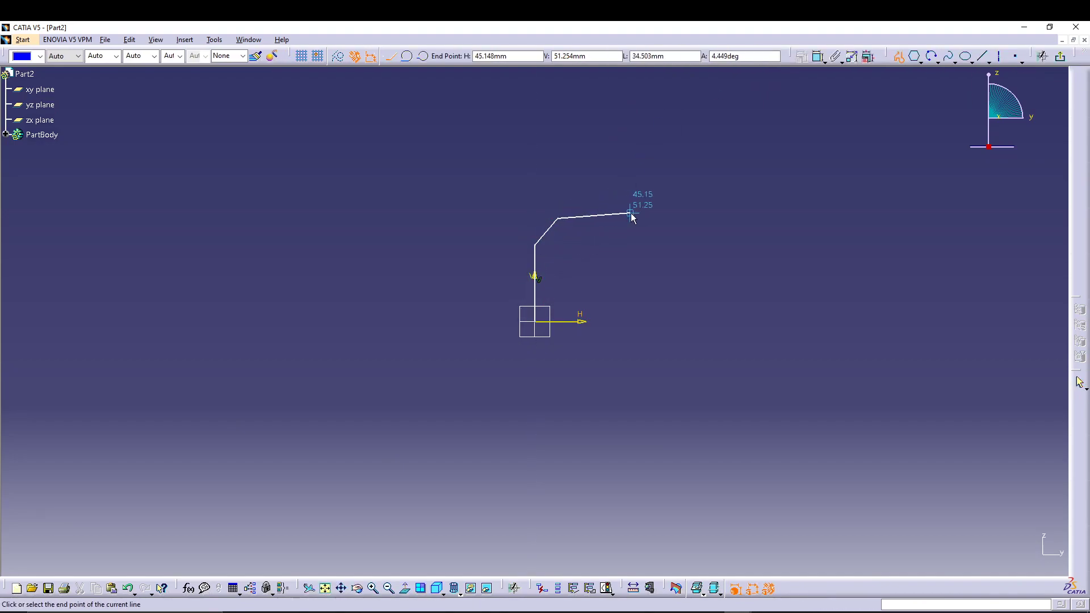
{"action": "left_click", "coordinate": [632, 218]}
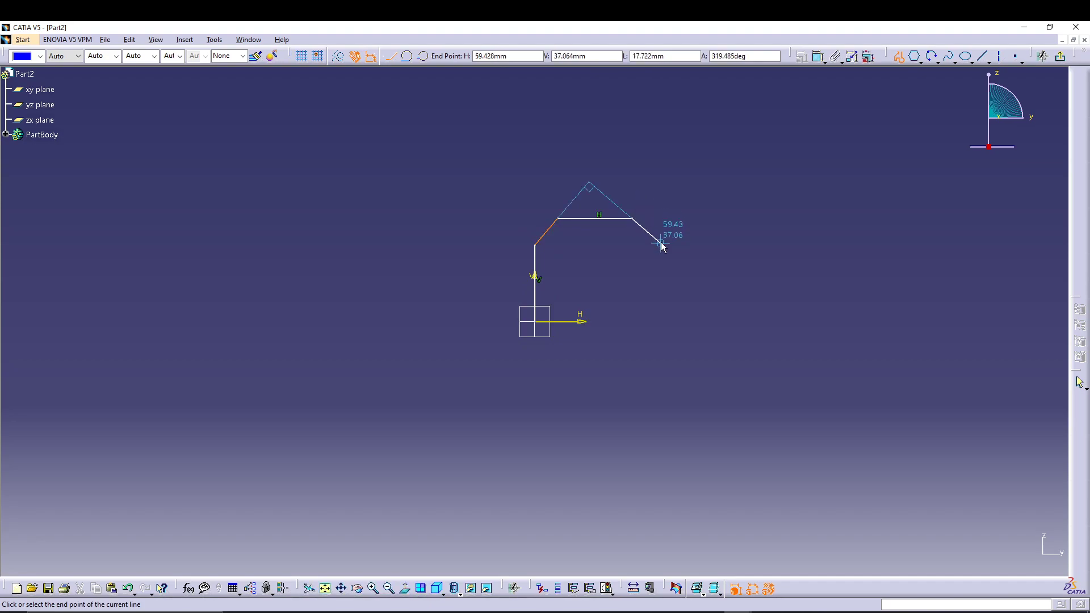
{"action": "left_click", "coordinate": [666, 239]}
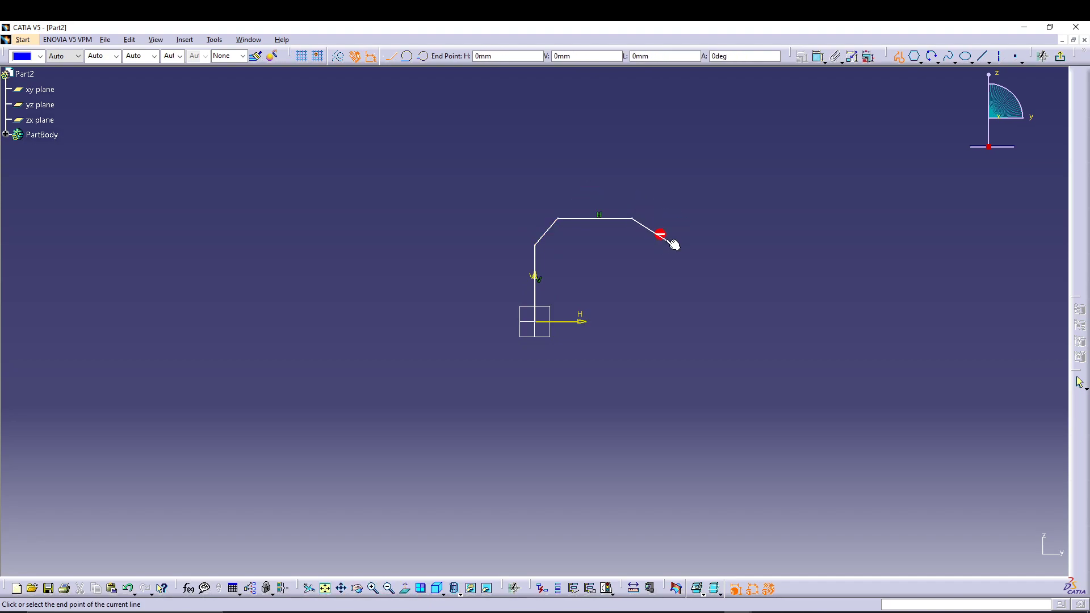
{"action": "left_click", "coordinate": [666, 278]}
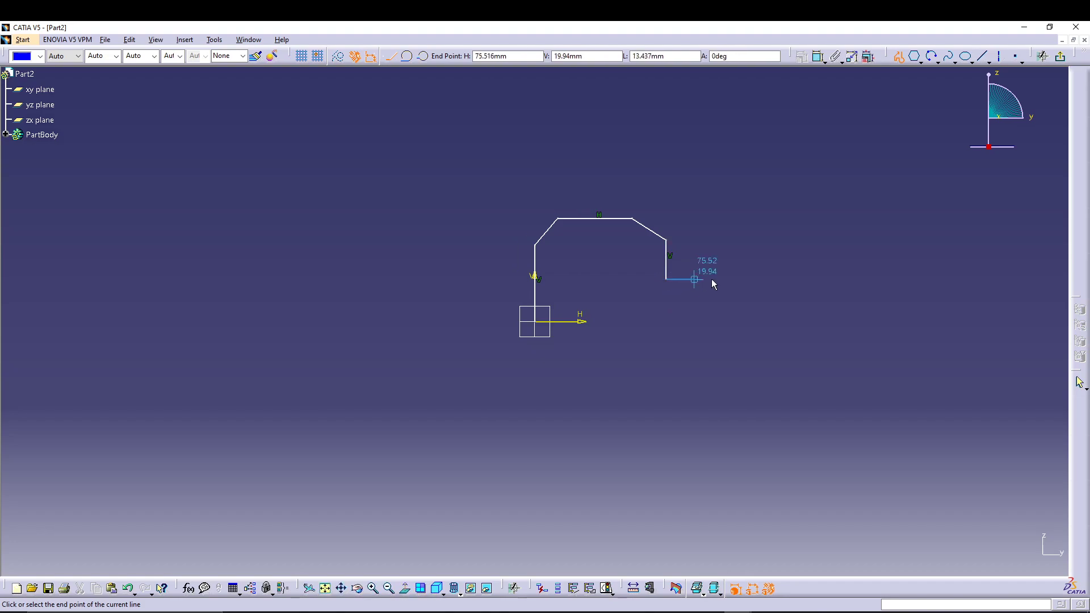
{"action": "left_click", "coordinate": [880, 279]}
{"action": "left_click", "coordinate": [880, 321]}
{"action": "left_click", "coordinate": [536, 322]}
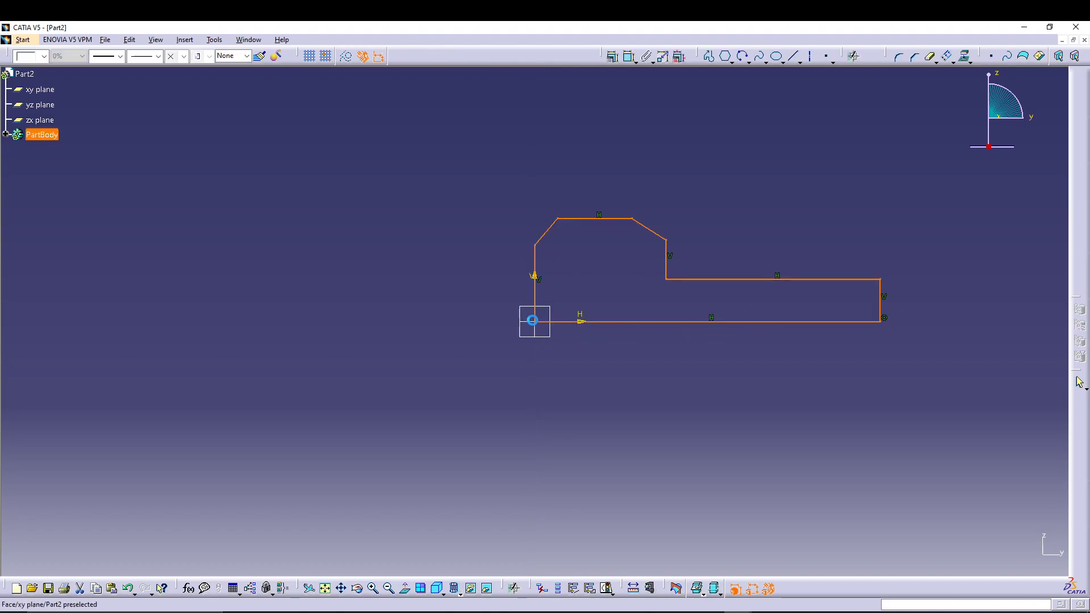
Dimension the height of the shank's end edge and the length of the shank's upper edge.
{"action": "mouse_move", "coordinate": [643, 374]}
{"action": "middle_mouse_down"}
{"action": "mouse_move", "coordinate": [462, 441]}
{"action": "mouse_move", "coordinate": [469, 409]}
{"action": "middle_mouse_up"}
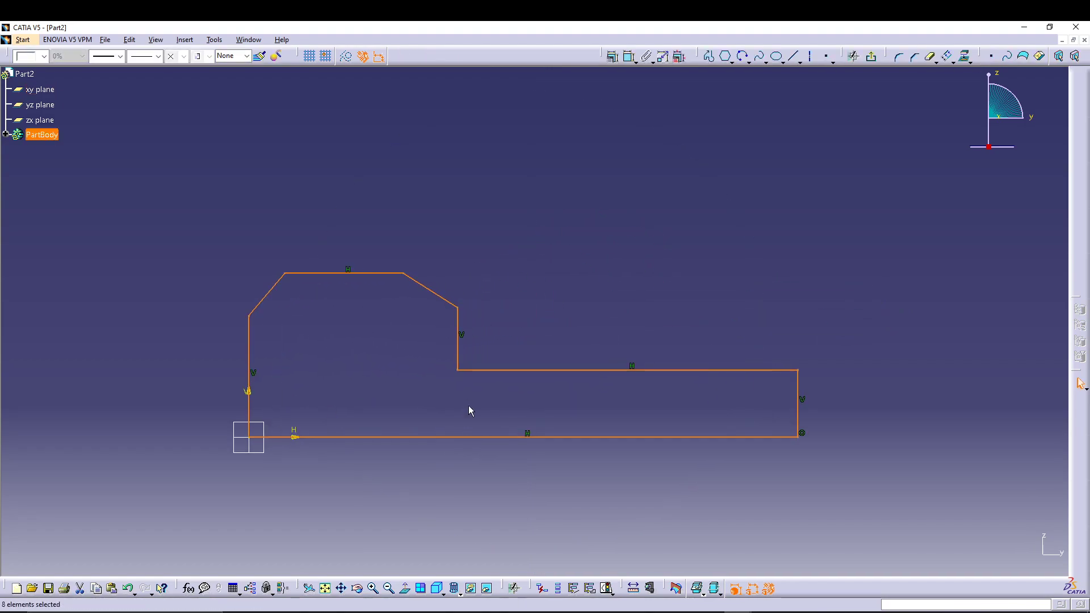
{"action": "left_click", "coordinate": [628, 55]}
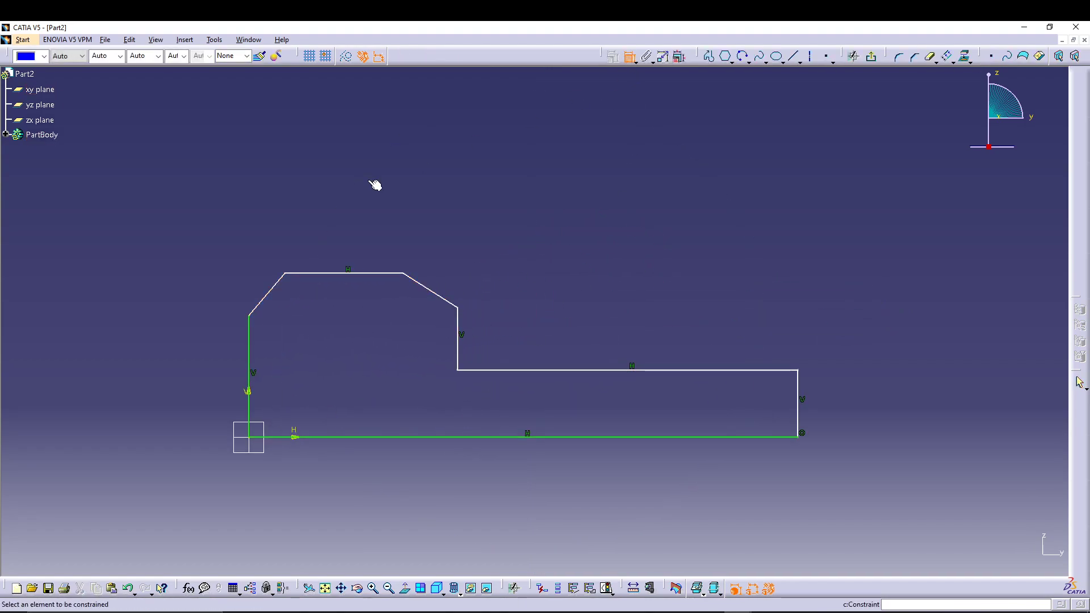
{"action": "left_click", "coordinate": [798, 389]}
{"action": "left_click", "coordinate": [814, 392]}
{"action": "left_click", "coordinate": [747, 370]}
{"action": "left_click", "coordinate": [720, 345]}
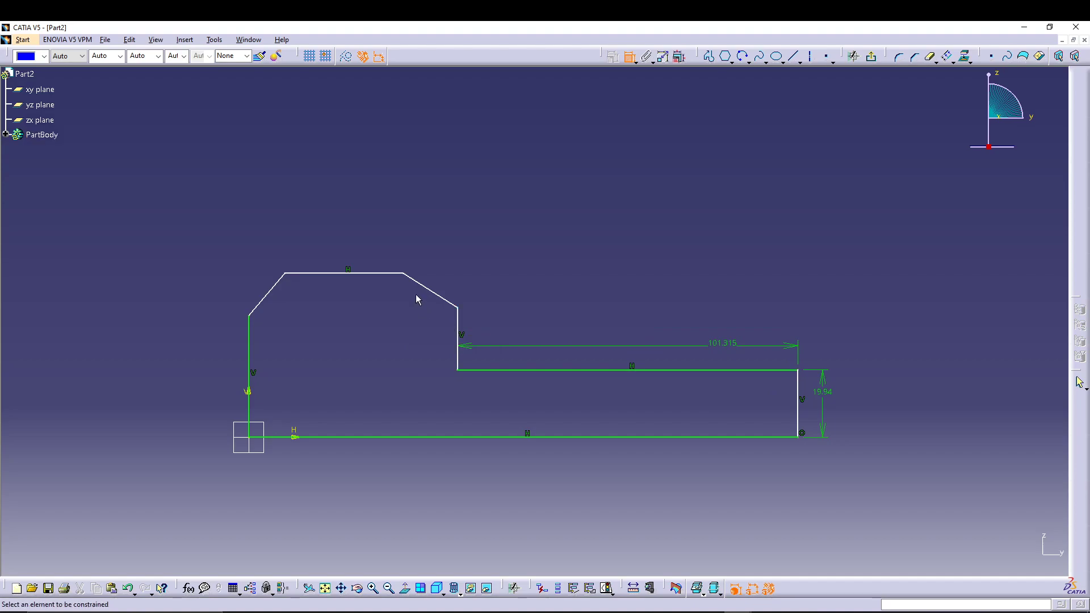
Dimension both sloped head corners with the horizontal measure direction.
{"action": "left_click", "coordinate": [435, 295]}
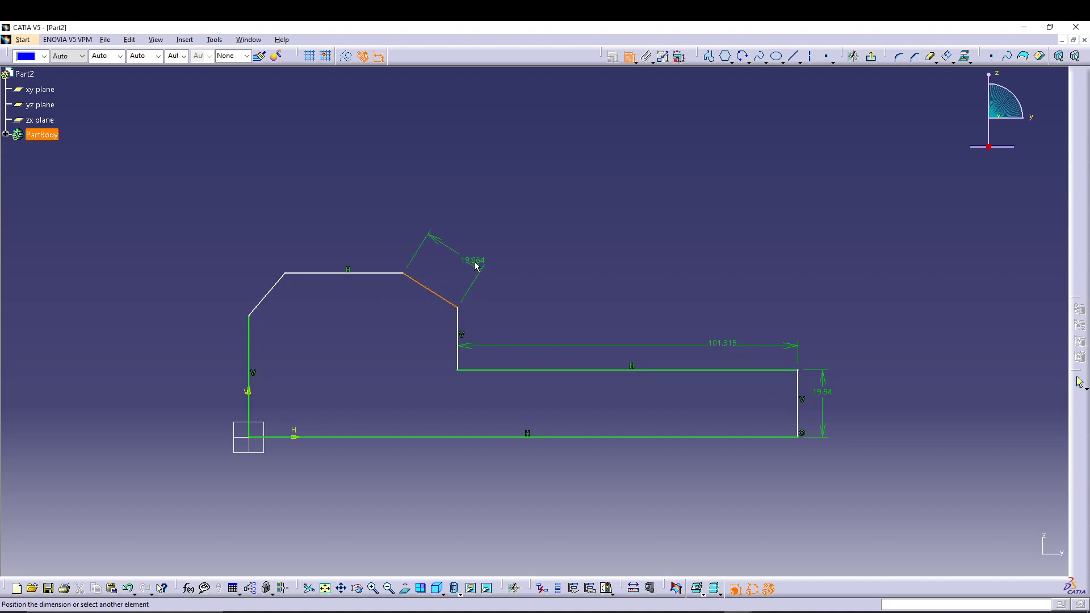
{"action": "right_click", "coordinate": [473, 248]}
{"action": "left_click", "coordinate": [519, 281]}
{"action": "left_click", "coordinate": [468, 234]}
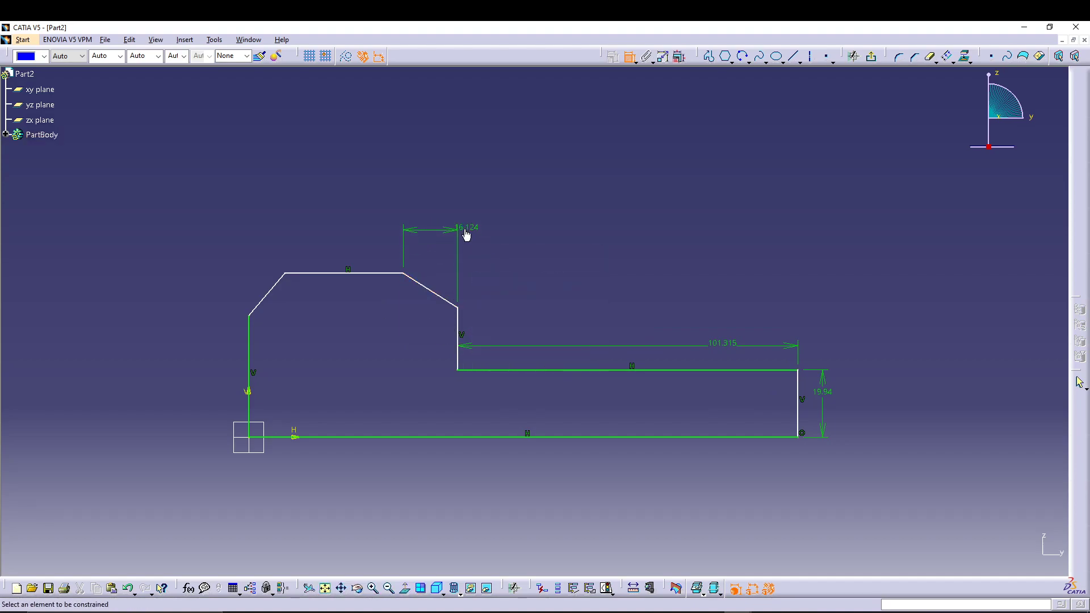
{"action": "left_click", "coordinate": [265, 294]}
{"action": "right_click", "coordinate": [204, 257]}
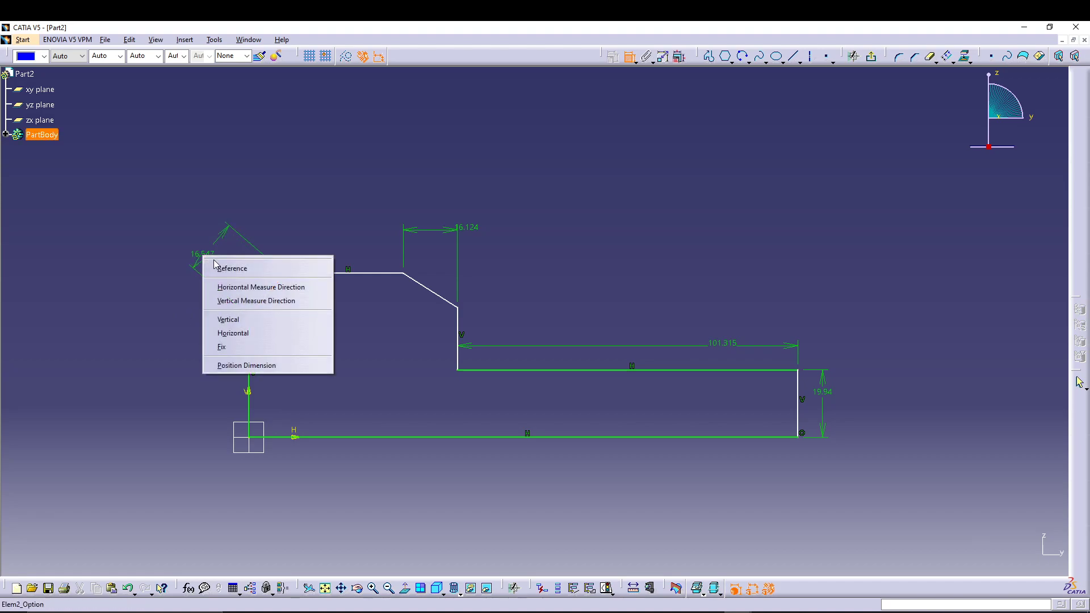
{"action": "left_click", "coordinate": [236, 287]}
{"action": "left_click", "coordinate": [190, 257]}
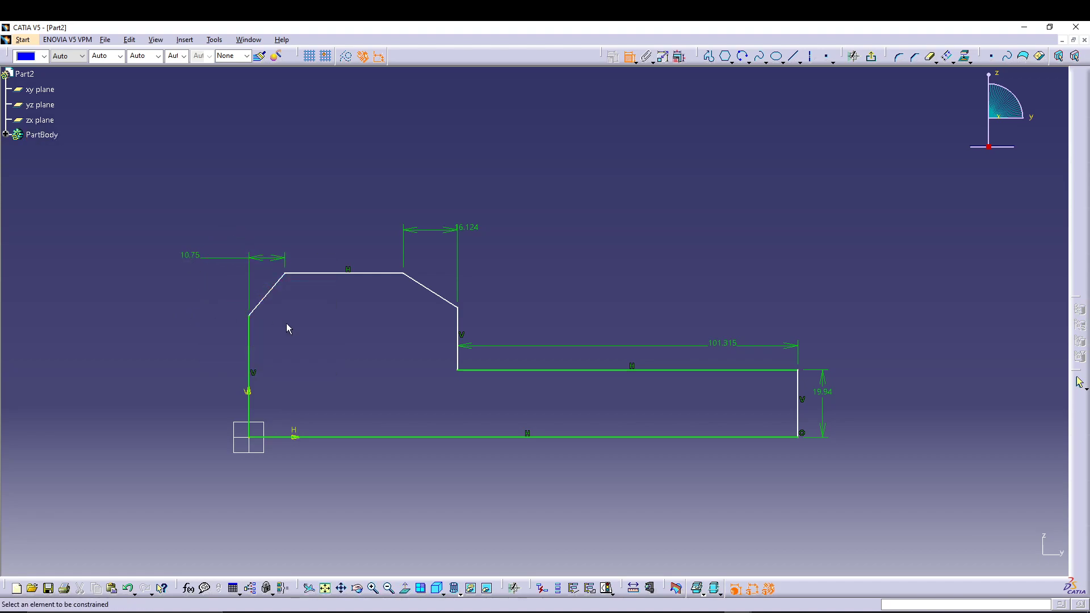
Add angle dimensions between the head's top edge and each of its two sloped corner lines.
{"action": "left_click", "coordinate": [380, 273]}
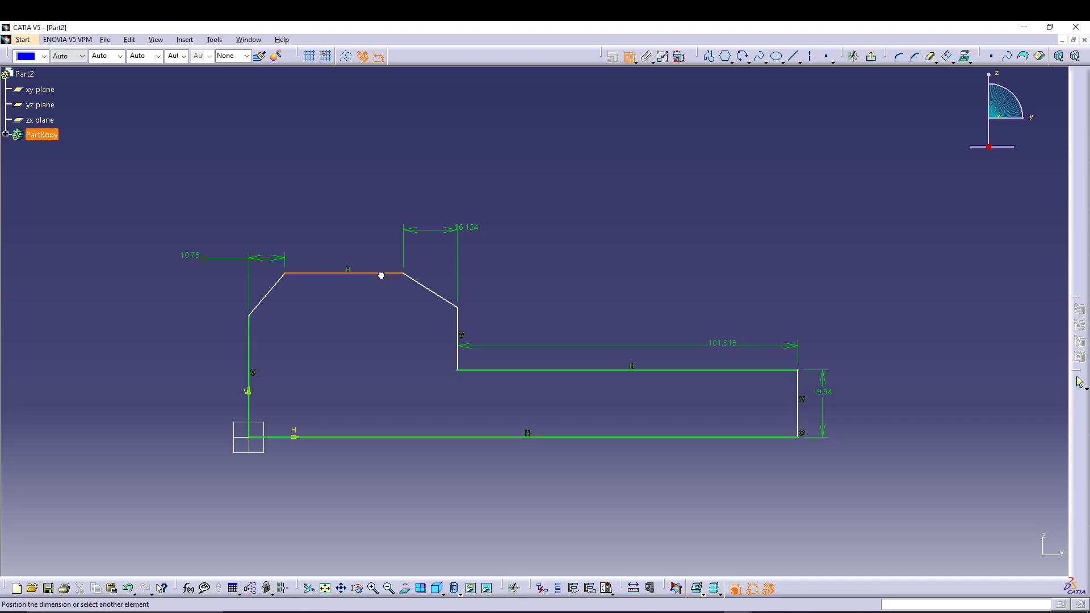
{"action": "left_click", "coordinate": [432, 291]}
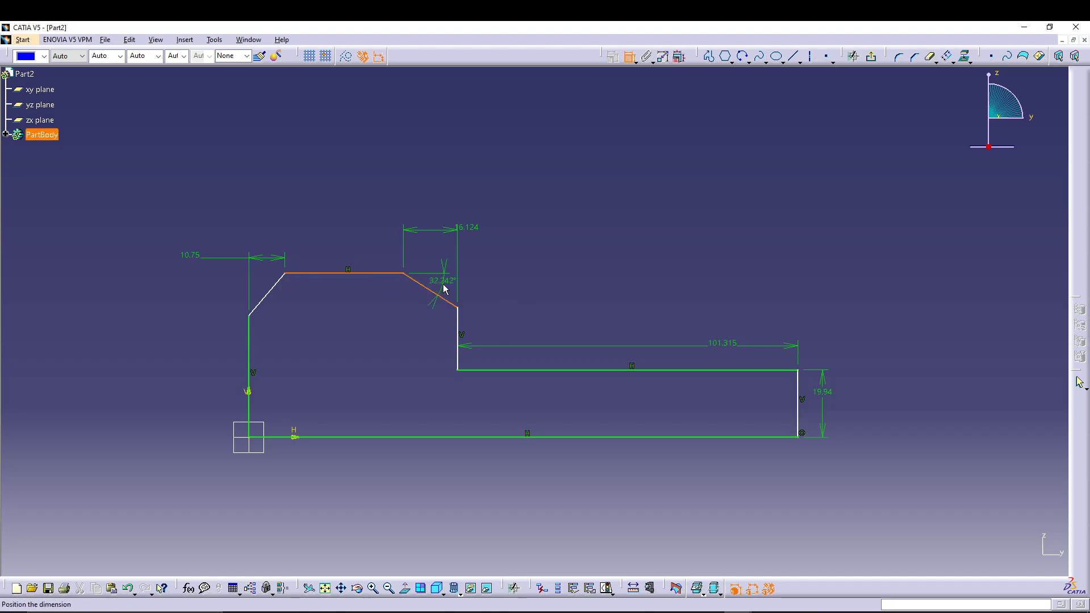
{"action": "left_click", "coordinate": [443, 286]}
{"action": "left_click", "coordinate": [301, 273]}
{"action": "left_click", "coordinate": [276, 295]}
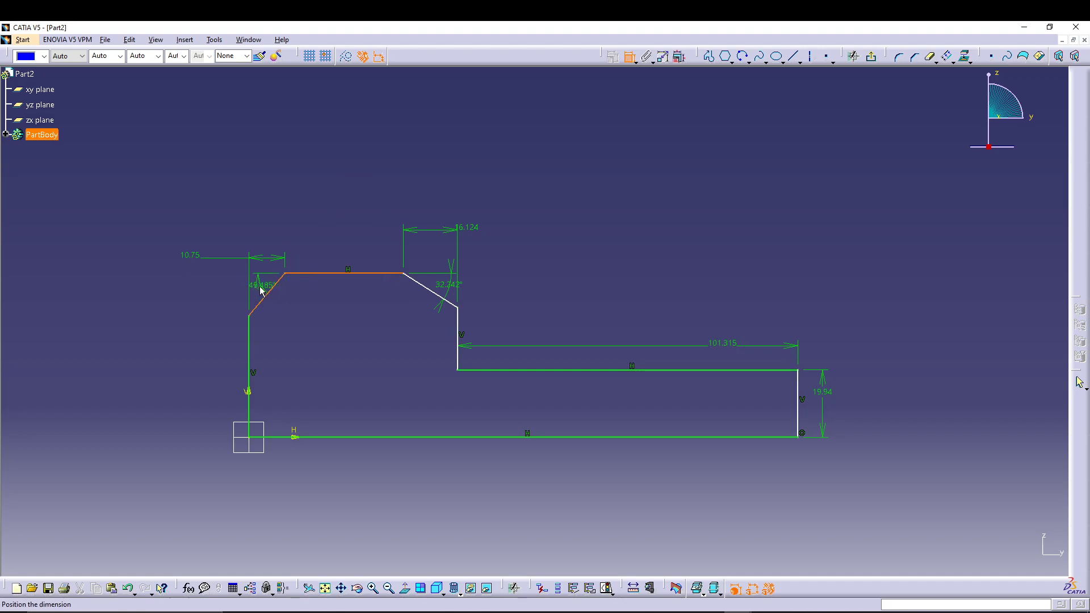
{"action": "left_click", "coordinate": [220, 287]}
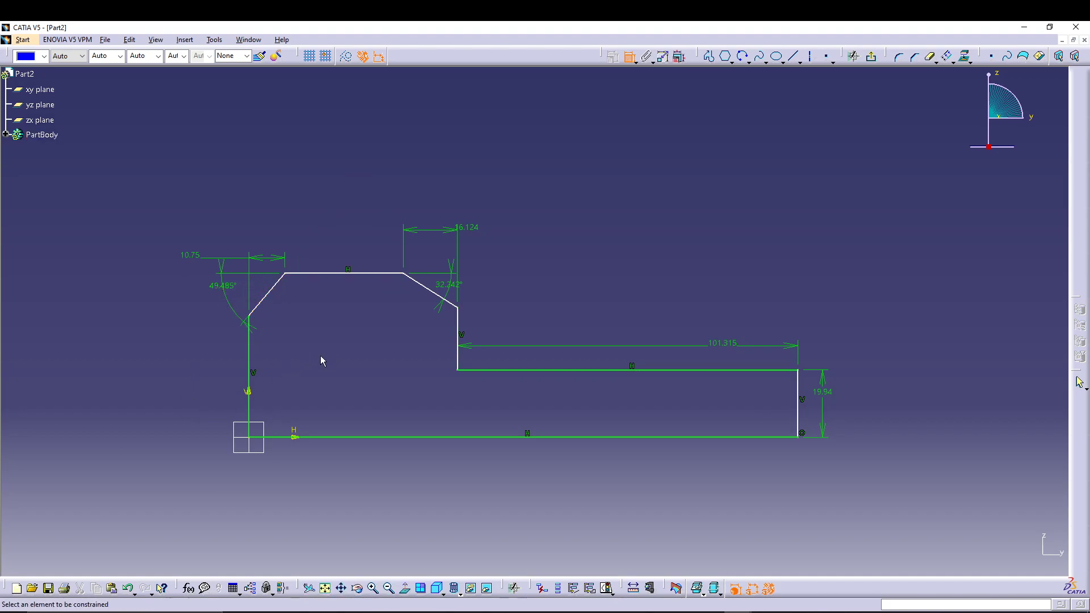
Dimension the head's end face height on the vertical axis and the distance between the head's two vertical faces.
{"action": "left_click", "coordinate": [249, 356]}
{"action": "left_click", "coordinate": [212, 374]}
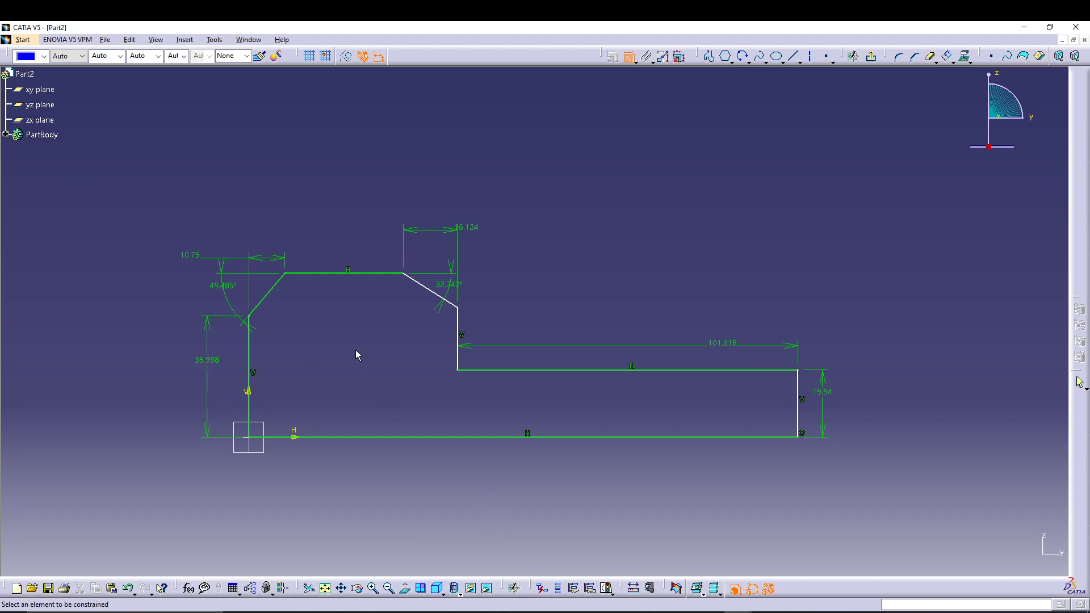
{"action": "left_click", "coordinate": [249, 364]}
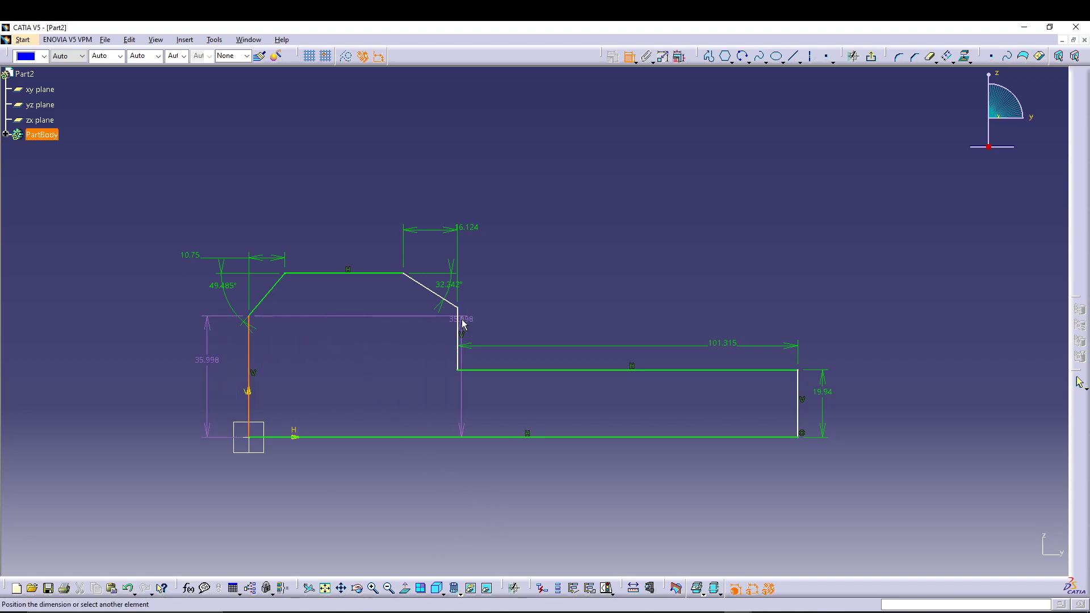
{"action": "left_click", "coordinate": [460, 328]}
{"action": "left_click", "coordinate": [389, 195]}
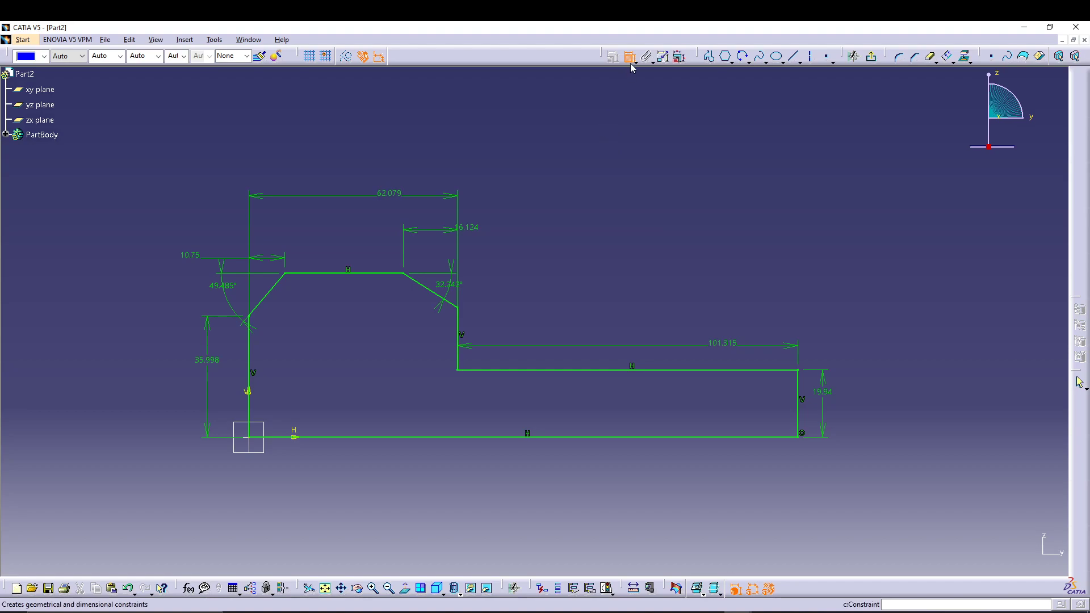
Using Edit Multi-Constraint, set the overall head length to 8 mm and the head's end face height to 6.5 mm.
{"action": "mouse_move", "coordinate": [718, 244]}
{"action": "middle_mouse_down"}
{"action": "mouse_move", "coordinate": [596, 250]}
{"action": "mouse_move", "coordinate": [548, 275]}
{"action": "middle_mouse_up"}
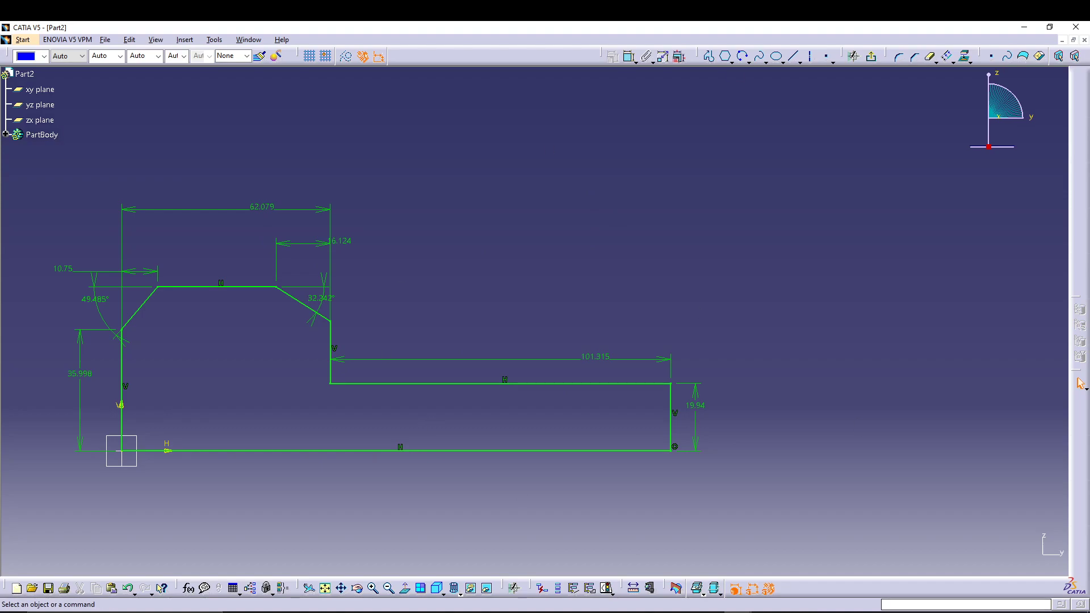
{"action": "left_click", "coordinate": [679, 59]}
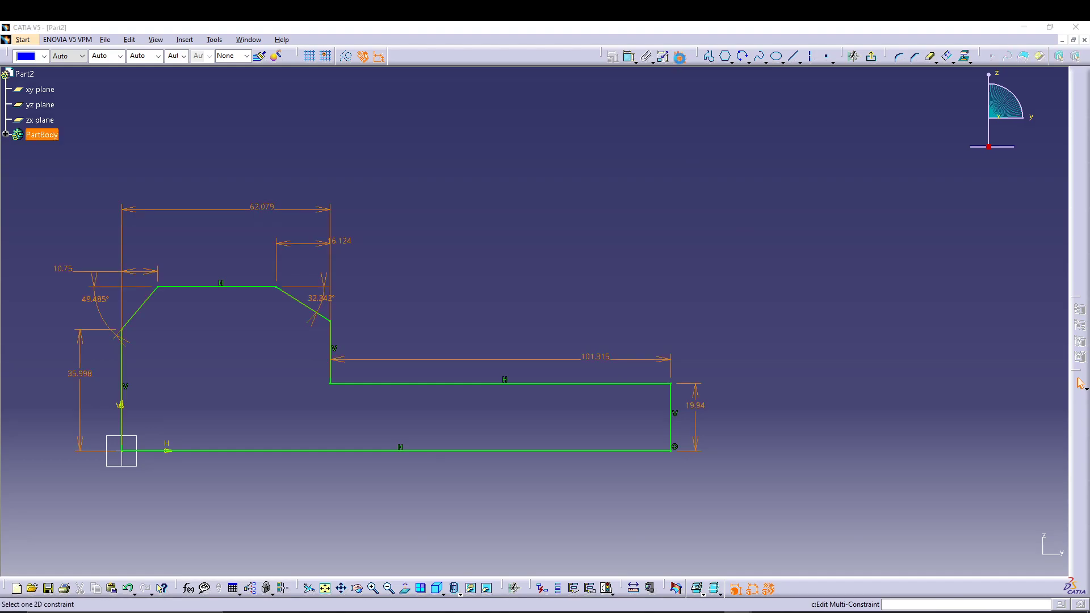
{"action": "left_click_drag", "start_coordinate": [759, 148], "coordinate": [812, 162]}
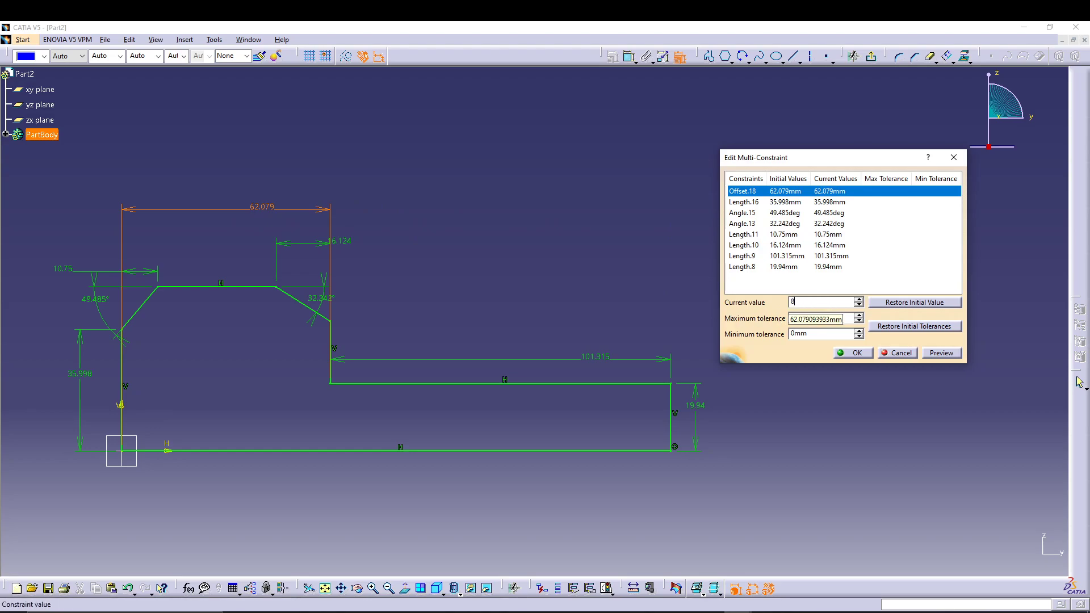
{"action": "left_click", "coordinate": [786, 203]}
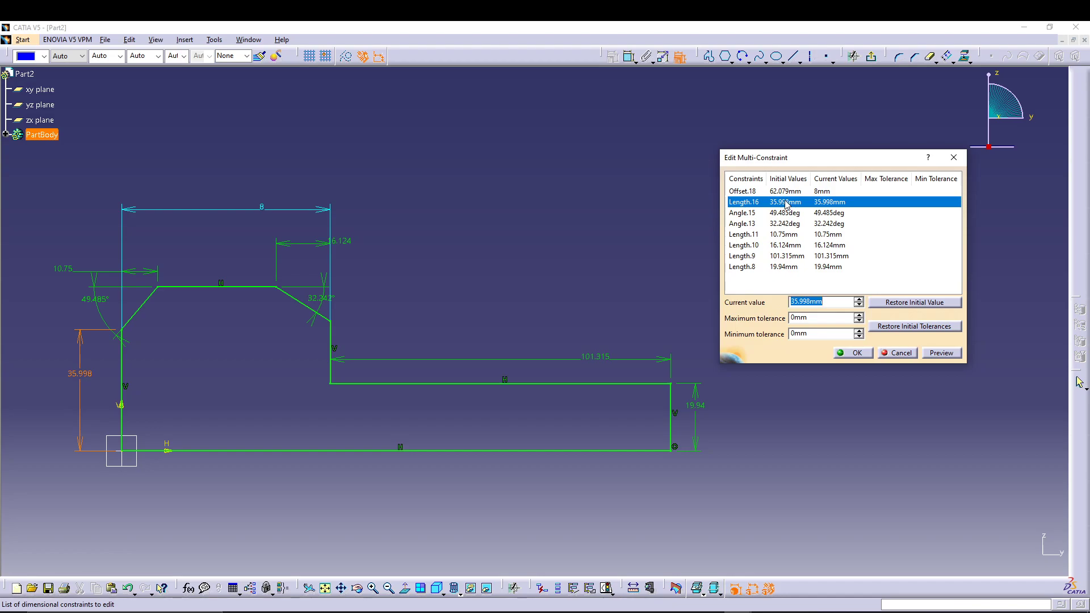
Set the angles of both sloped head corners to 30 degrees.
{"action": "left_click", "coordinate": [787, 214]}
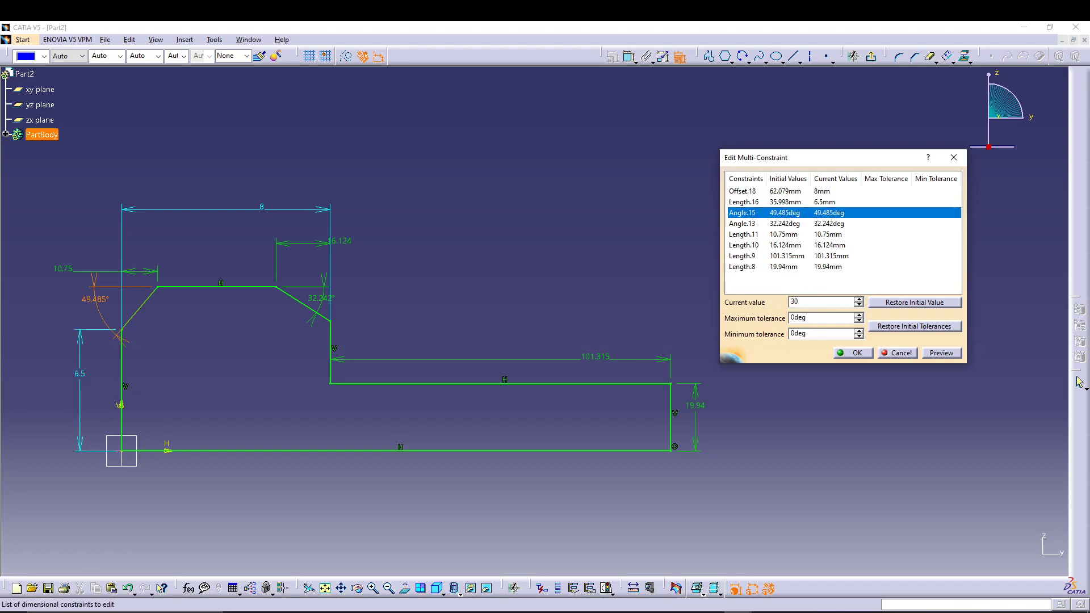
{"action": "type", "text": "30"}
{"action": "left_click", "coordinate": [791, 225]}
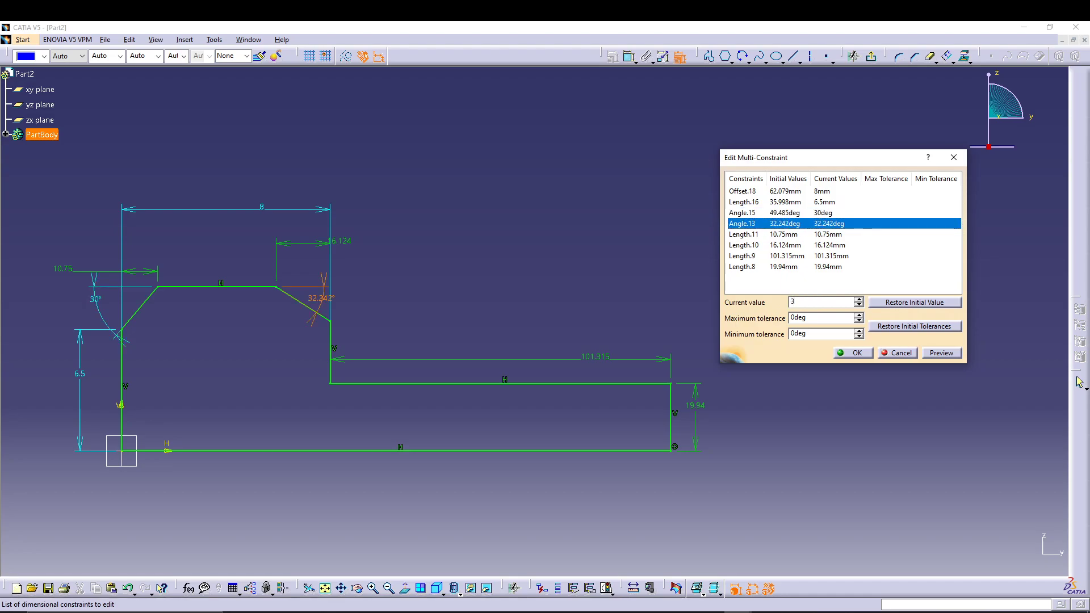
{"action": "type", "text": "30"}
Set both head corner widths to 0.5 mm, the shank length to 30 mm and the shank's end height to 4 mm.
{"action": "left_click", "coordinate": [792, 237]}
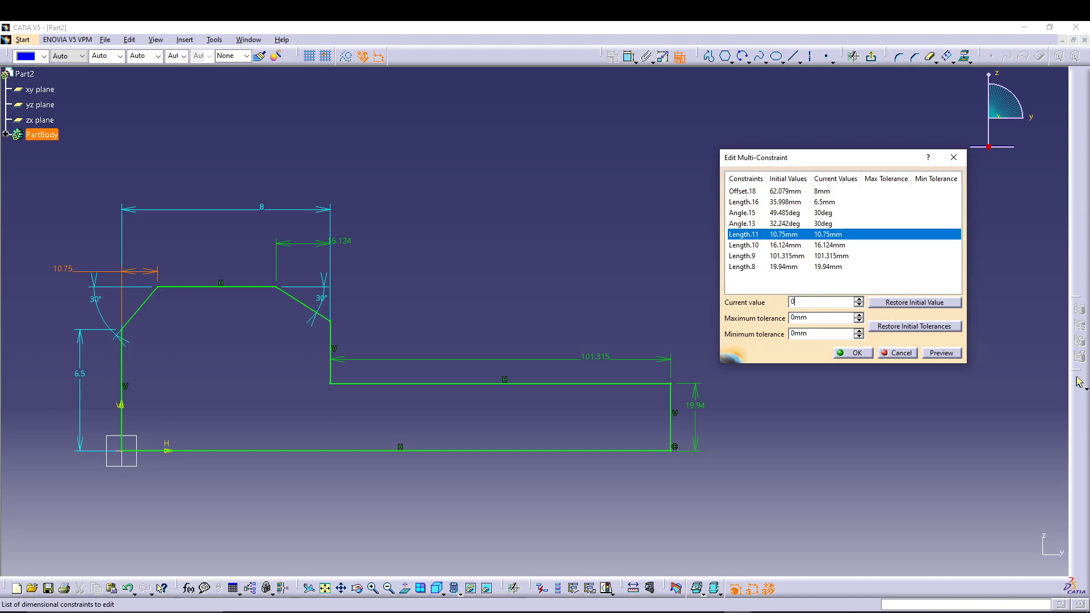
{"action": "left_click", "coordinate": [794, 245]}
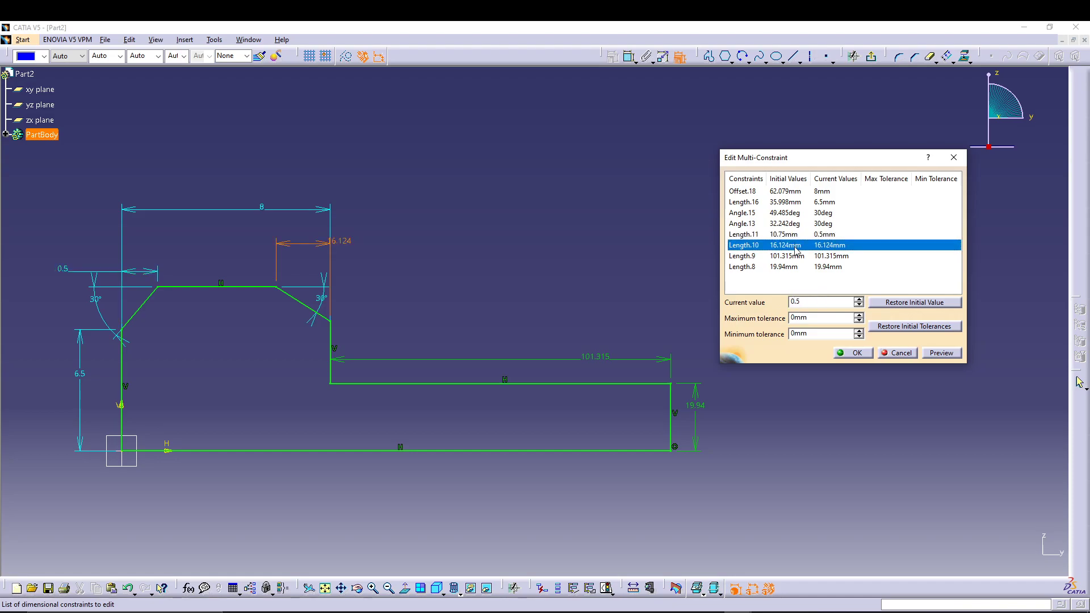
{"action": "left_click", "coordinate": [799, 259]}
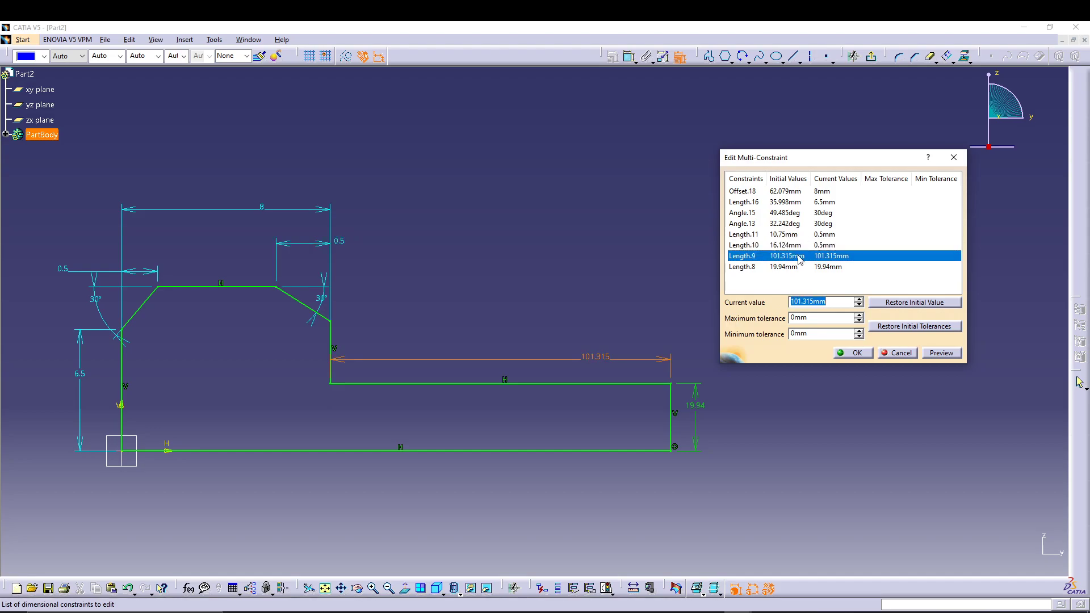
{"action": "left_click", "coordinate": [800, 269]}
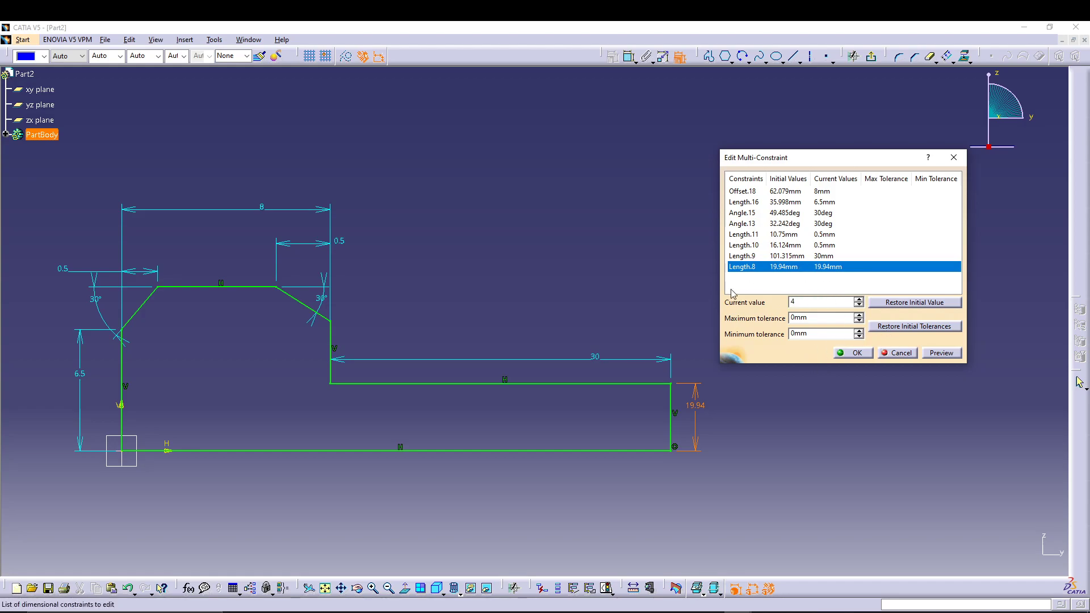
{"action": "left_click", "coordinate": [856, 353]}
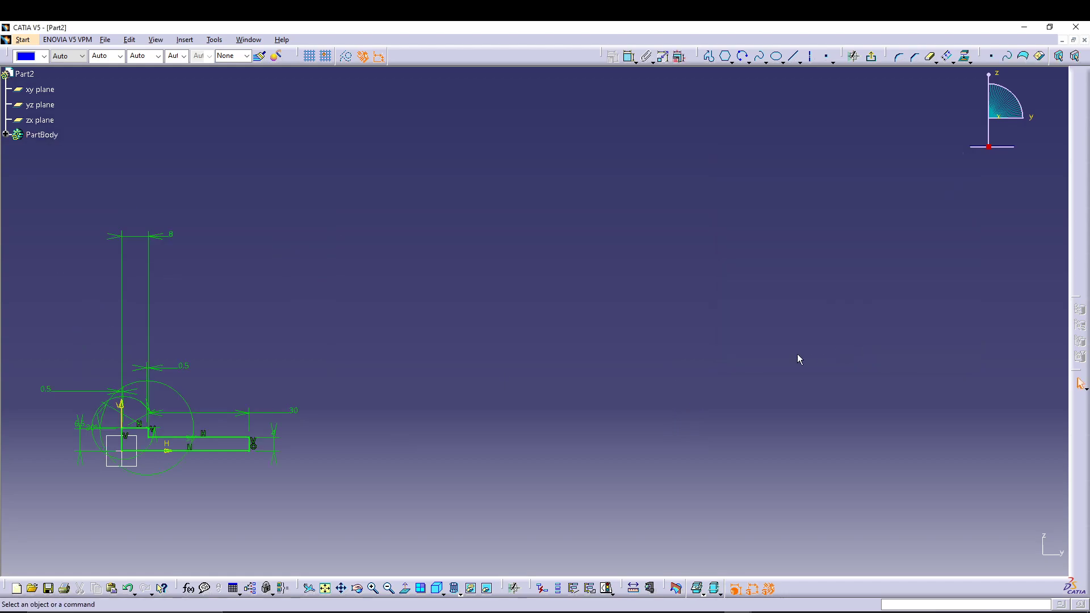
Exit the sketch and revolve the profile 360 degrees about its long horizontal base line with the Shaft command.
{"action": "mouse_move", "coordinate": [357, 379]}
{"action": "middle_mouse_down"}
{"action": "mouse_move", "coordinate": [683, 321]}
{"action": "mouse_move", "coordinate": [698, 239]}
{"action": "mouse_move", "coordinate": [702, 261]}
{"action": "mouse_move", "coordinate": [683, 253]}
{"action": "mouse_move", "coordinate": [688, 274]}
{"action": "mouse_move", "coordinate": [700, 181]}
{"action": "middle_mouse_up"}
{"action": "left_click", "coordinate": [870, 55]}
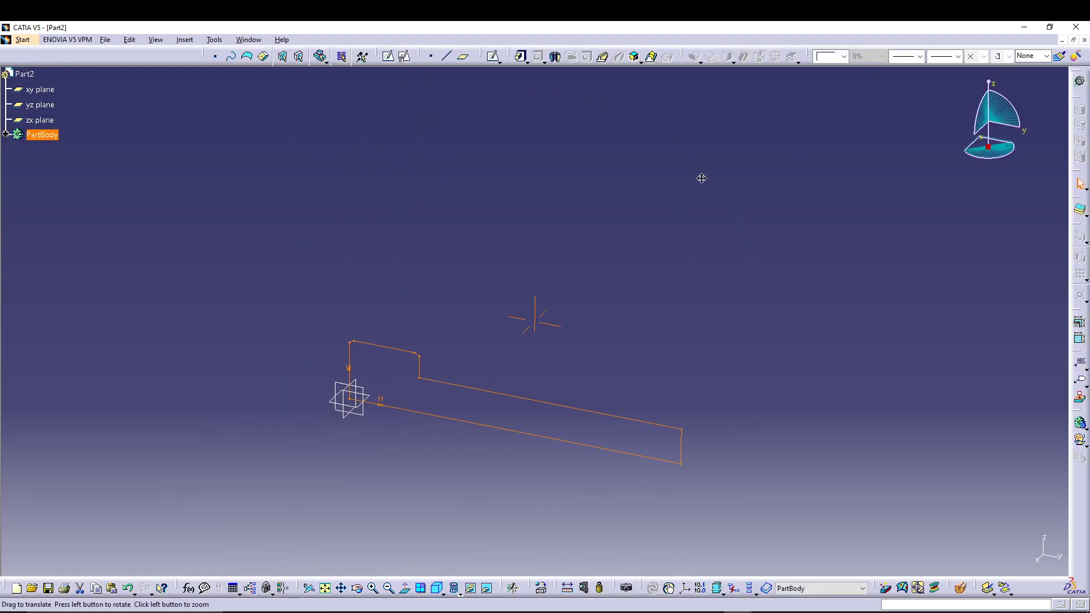
{"action": "left_click", "coordinate": [555, 56]}
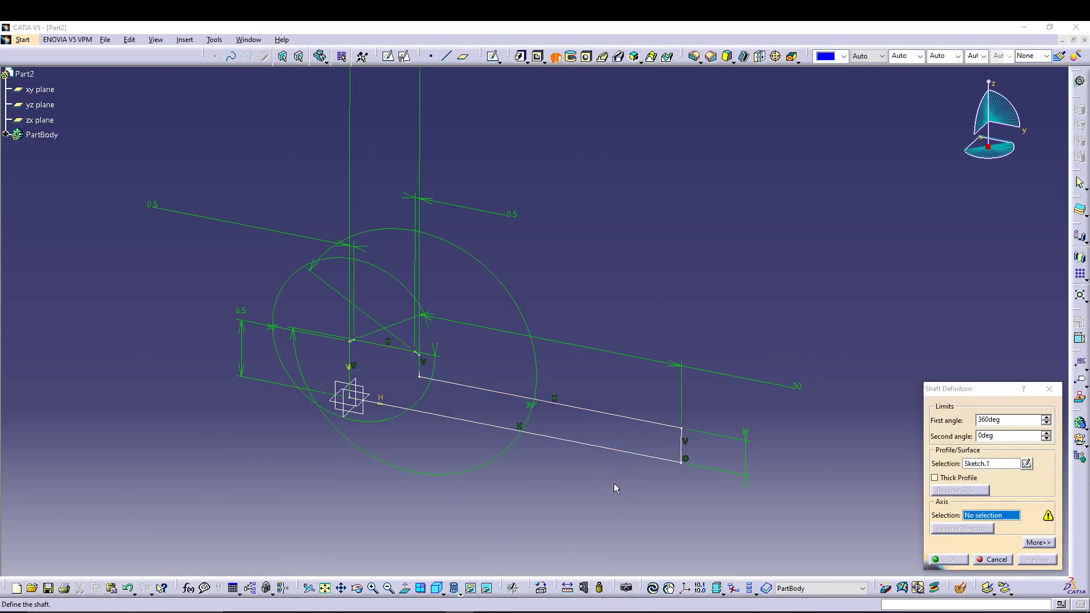
{"action": "middle_click_drag", "start_coordinate": [615, 487], "coordinate": [618, 442]}
{"action": "left_click", "coordinate": [637, 407]}
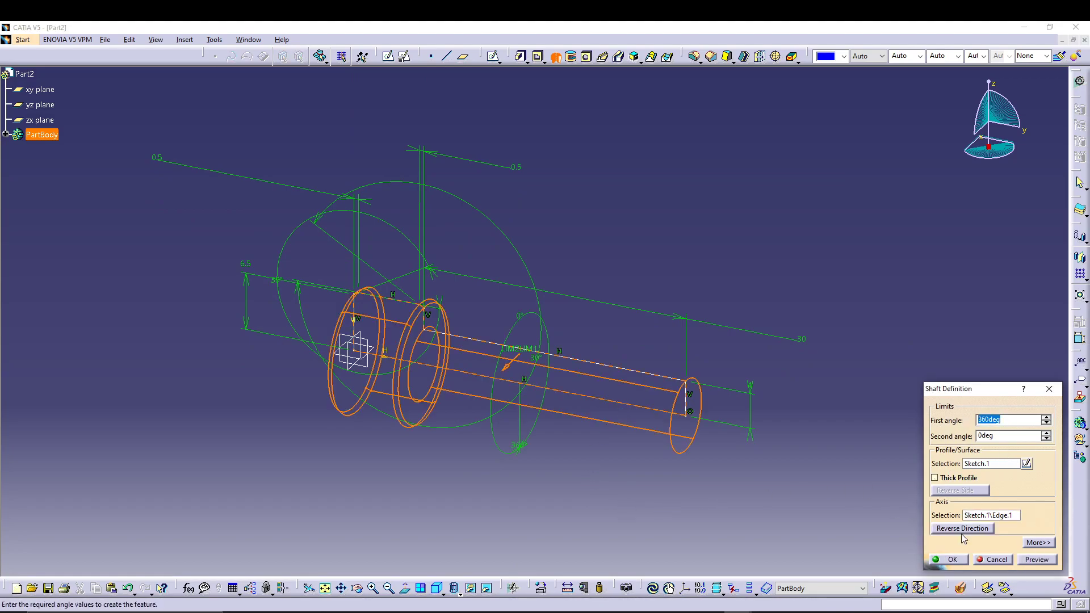
{"action": "left_click", "coordinate": [952, 560]}
Switch the screw's display from wireframe to shading with edges.
{"action": "left_click", "coordinate": [338, 477]}
{"action": "middle_click_drag", "start_coordinate": [338, 477], "coordinate": [424, 408]}
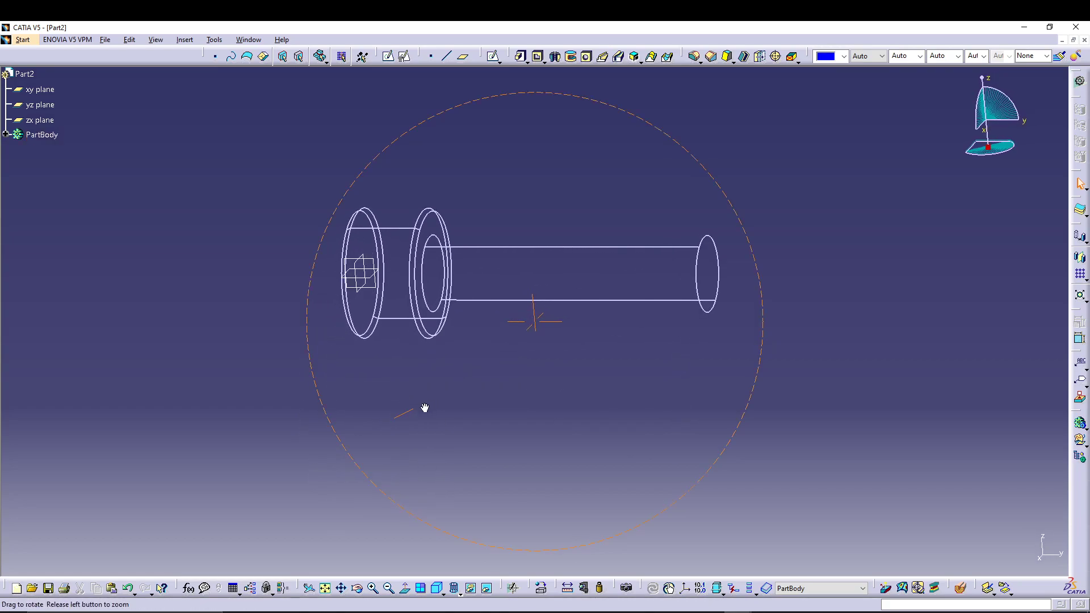
{"action": "left_click", "coordinate": [460, 593]}
{"action": "left_click", "coordinate": [468, 520]}
{"action": "middle_click_drag", "start_coordinate": [468, 520], "coordinate": [608, 227]}
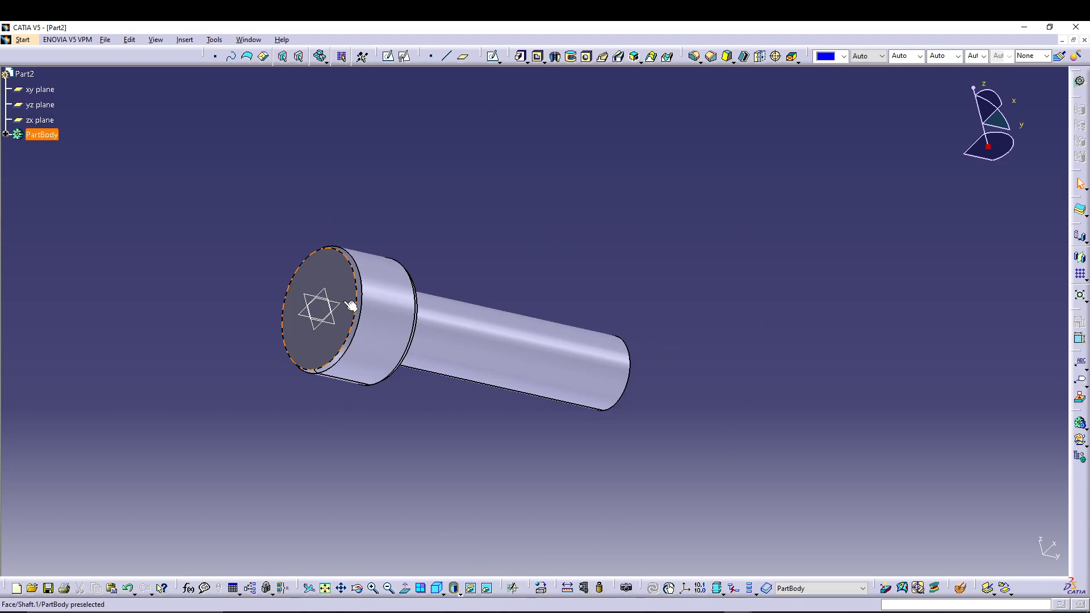
Open a sketch on the head's flat end face and draw a hexagon centred on the origin, about 9.3 mm across flats.
{"action": "middle_click_drag", "start_coordinate": [730, 168], "coordinate": [658, 231]}
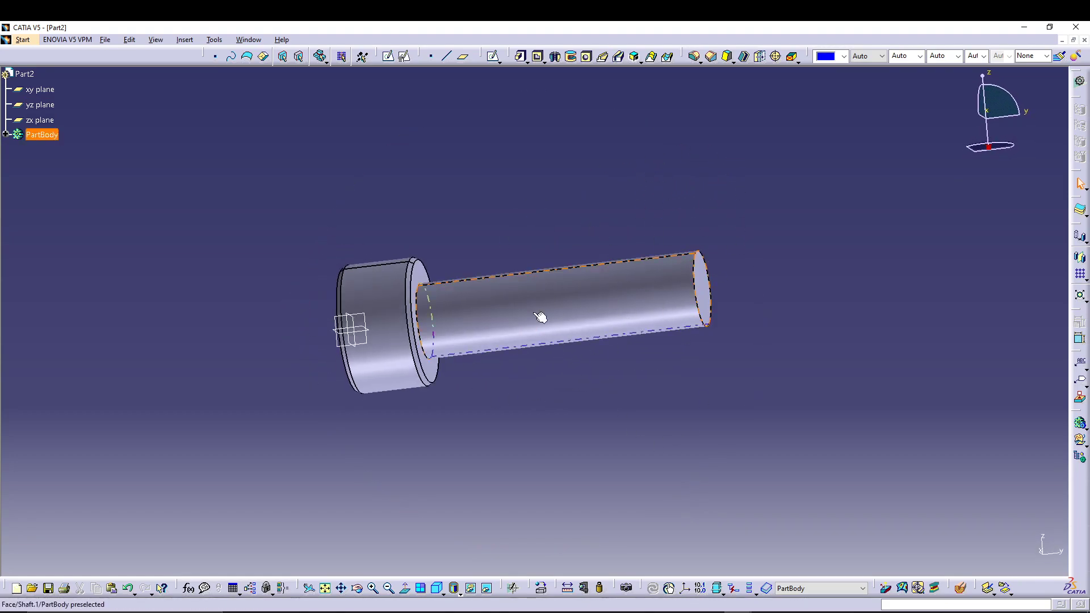
{"action": "middle_click_drag", "start_coordinate": [482, 194], "coordinate": [625, 232]}
{"action": "left_click", "coordinate": [342, 229]}
{"action": "left_click", "coordinate": [492, 56]}
{"action": "mouse_move", "coordinate": [289, 188]}
{"action": "middle_mouse_down"}
{"action": "mouse_move", "coordinate": [427, 232]}
{"action": "mouse_move", "coordinate": [632, 261]}
{"action": "mouse_move", "coordinate": [589, 236]}
{"action": "mouse_move", "coordinate": [720, 316]}
{"action": "mouse_move", "coordinate": [726, 291]}
{"action": "middle_mouse_up"}
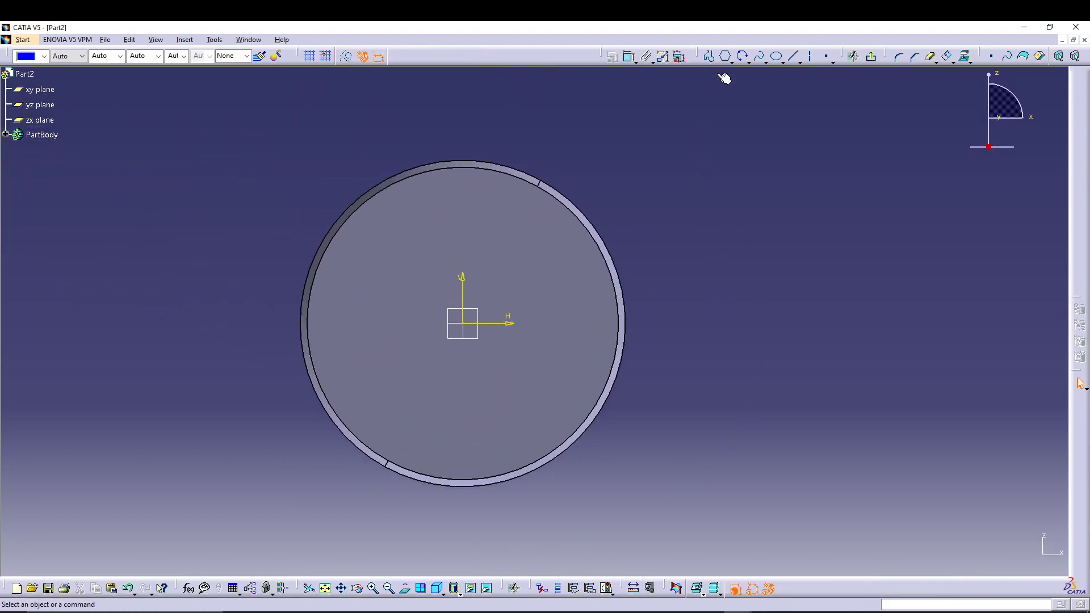
{"action": "left_click", "coordinate": [724, 56]}
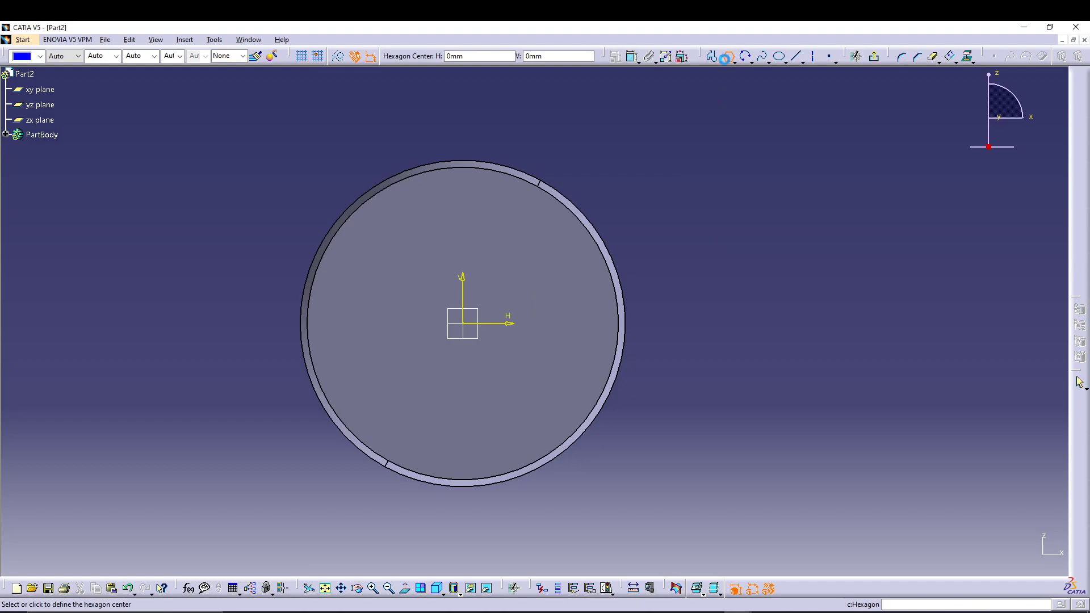
{"action": "left_click", "coordinate": [463, 323]}
{"action": "left_click", "coordinate": [582, 322]}
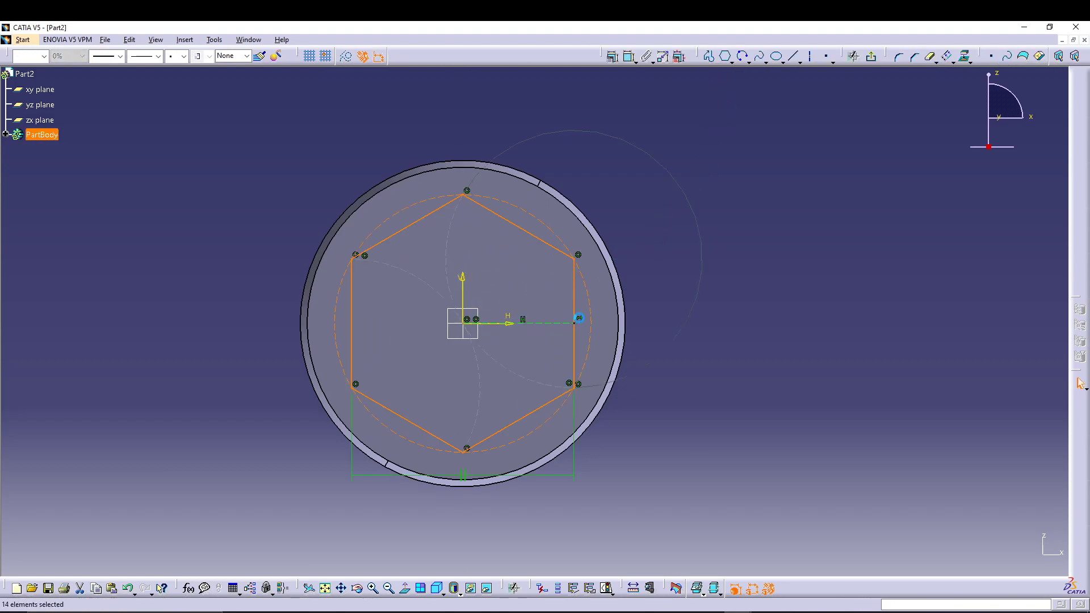
Dimension the distance between two opposite sloped sides of the hexagon, set it to 6.5 mm and exit the sketch.
{"action": "left_click", "coordinate": [627, 60]}
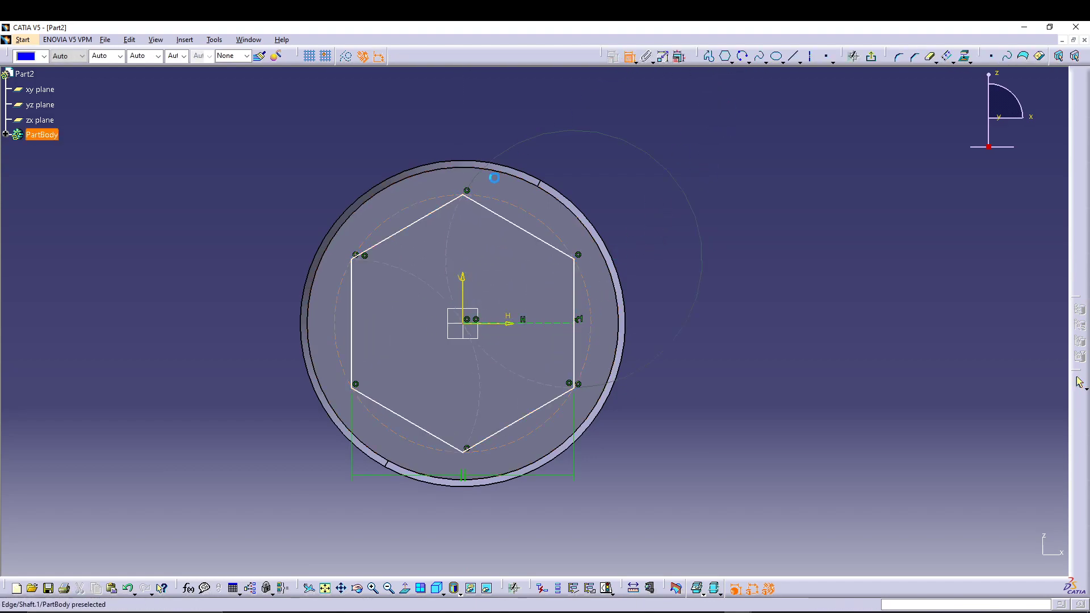
{"action": "left_click", "coordinate": [423, 226]}
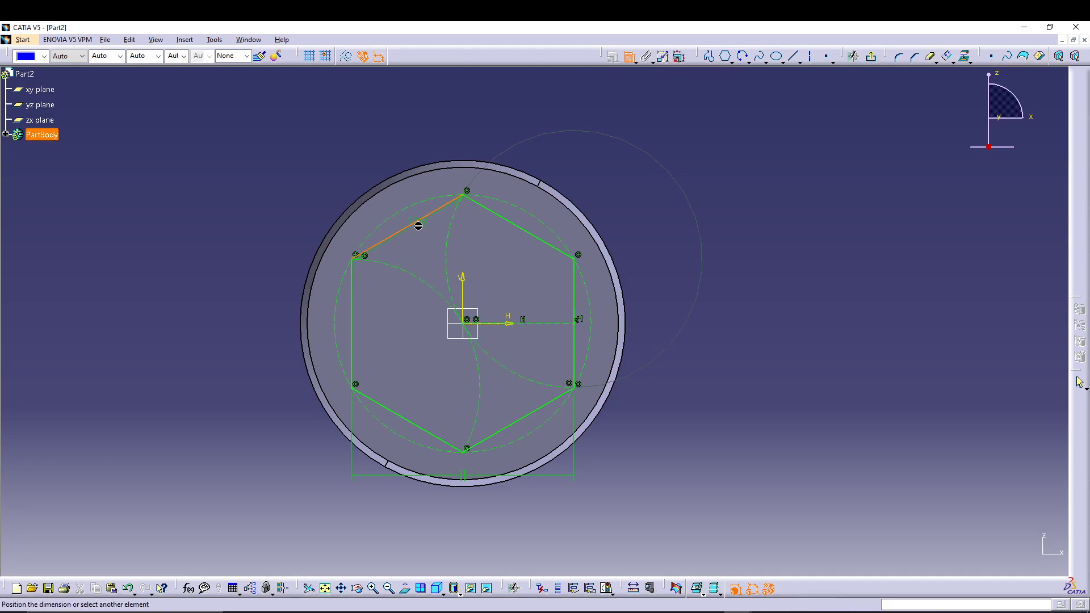
{"action": "left_click", "coordinate": [515, 430]}
{"action": "left_click", "coordinate": [275, 436]}
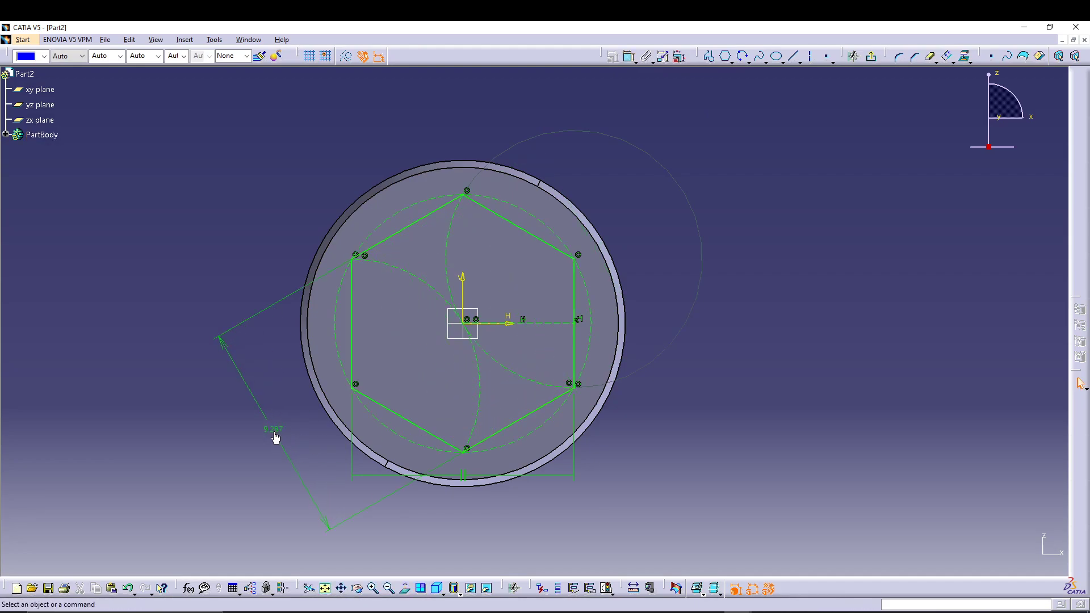
{"action": "double_click", "coordinate": [275, 436]}
{"action": "type", "text": "6.5"}
{"action": "key", "text": "Return"}
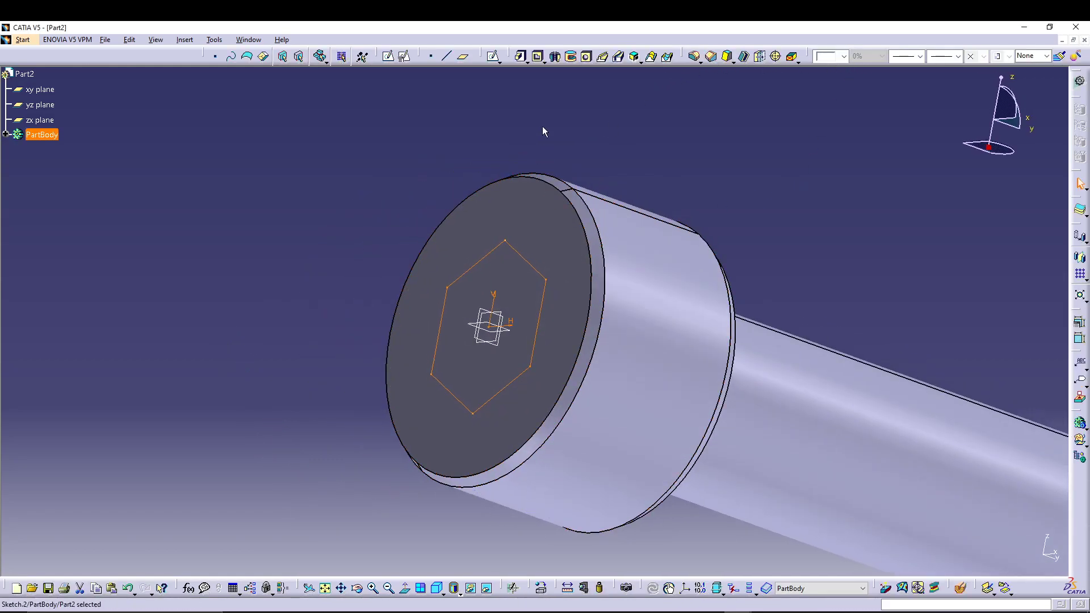
Cut the hexagon sketch into the screw head as a pocket 7 mm deep.
{"action": "left_click", "coordinate": [538, 56]}
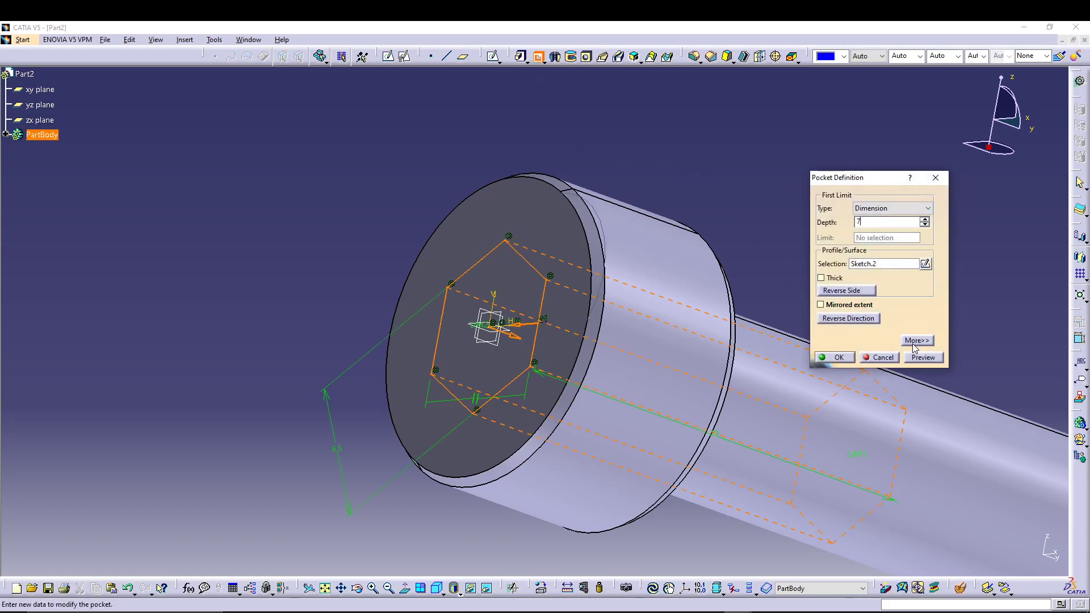
{"action": "left_click", "coordinate": [921, 359]}
{"action": "left_click", "coordinate": [834, 357]}
{"action": "middle_click_drag", "start_coordinate": [754, 183], "coordinate": [386, 405]}
{"action": "middle_click_drag", "start_coordinate": [870, 375], "coordinate": [845, 352]}
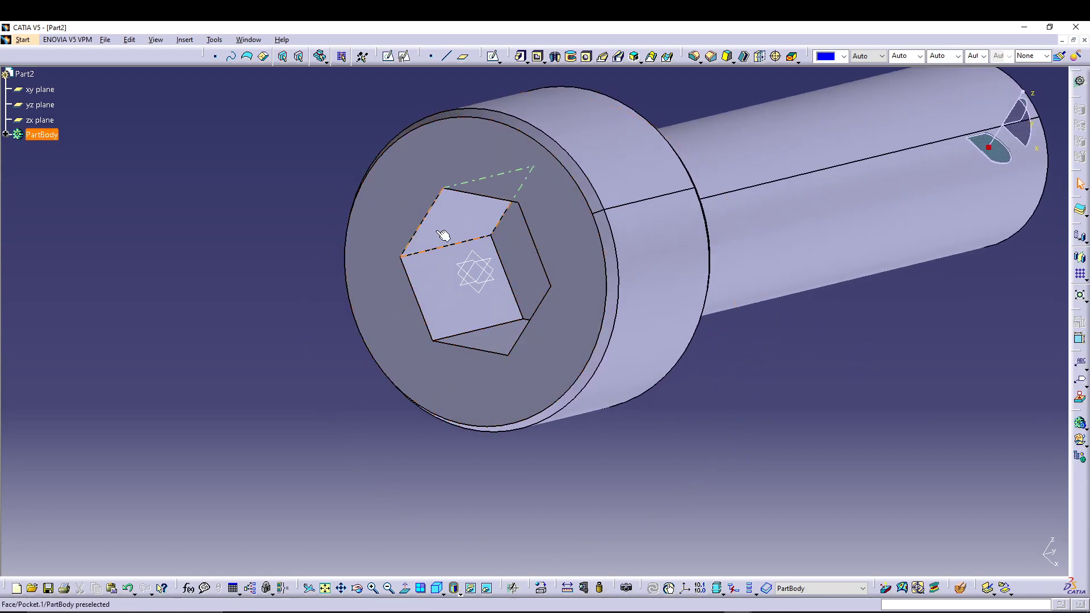
On the yz plane, sketch a closed right triangle from the origin along the head's end face, about 4.1 mm high and 2 mm wide.
{"action": "left_click", "coordinate": [35, 105]}
{"action": "left_click", "coordinate": [492, 56]}
{"action": "middle_click_drag", "start_coordinate": [550, 432], "coordinate": [554, 462]}
{"action": "left_click", "coordinate": [404, 588]}
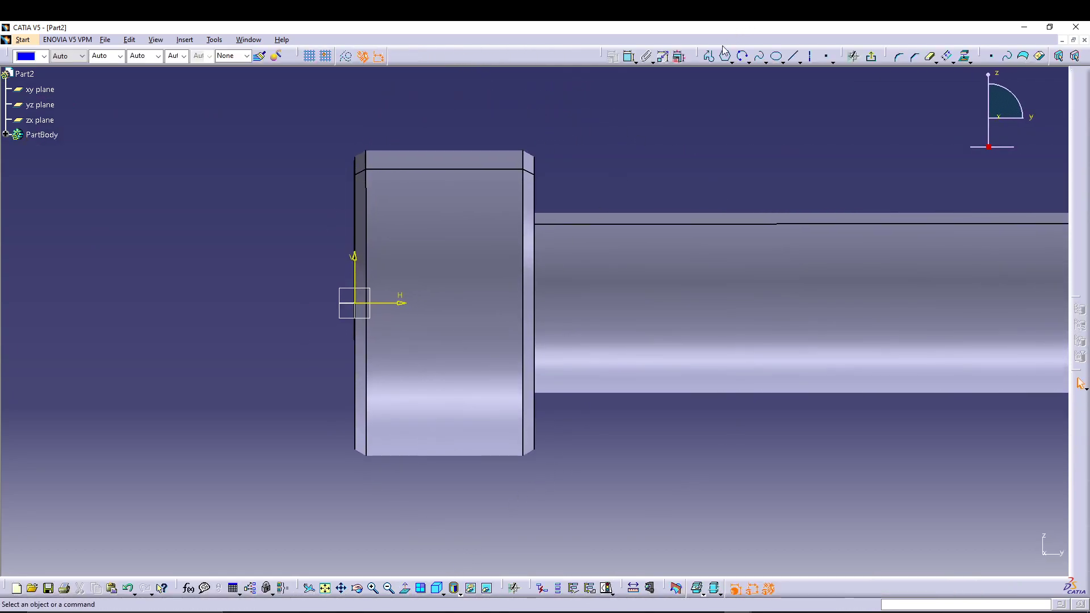
{"action": "left_click", "coordinate": [708, 56]}
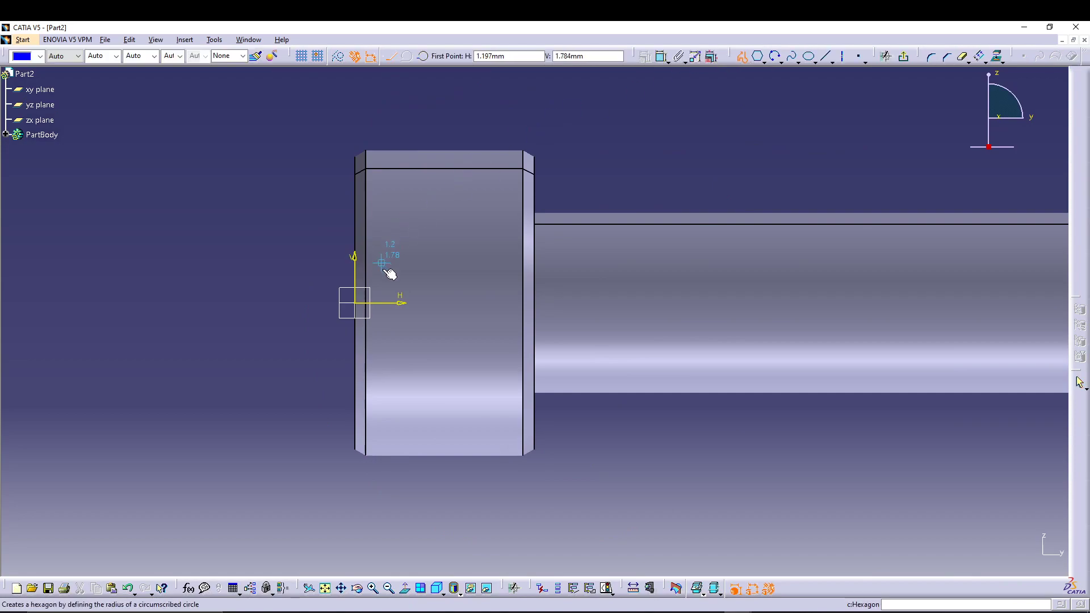
{"action": "left_click", "coordinate": [356, 304]}
{"action": "left_click", "coordinate": [362, 218]}
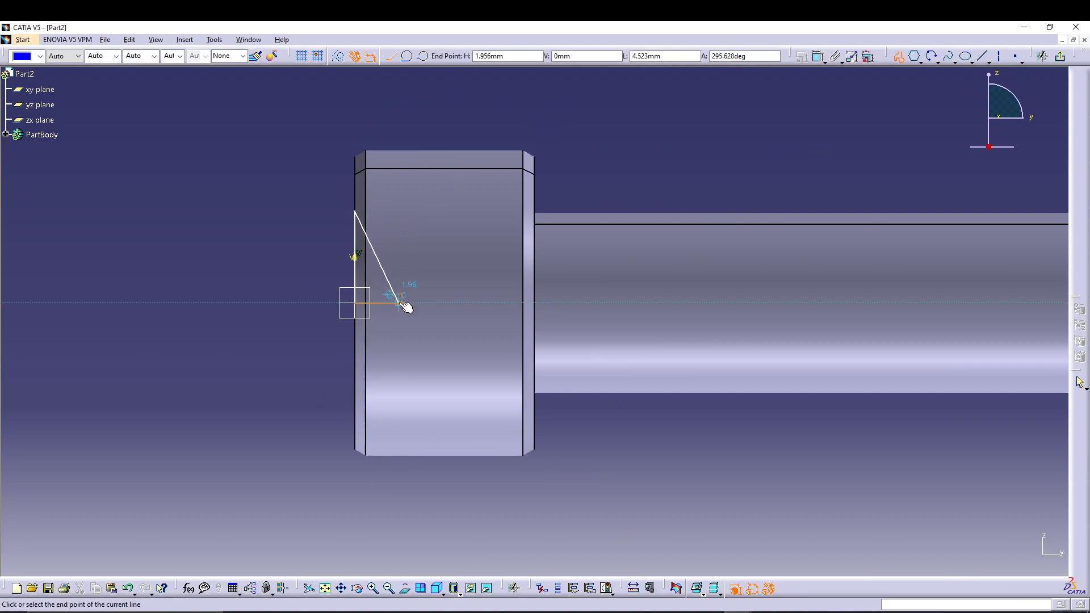
{"action": "left_click", "coordinate": [399, 305]}
{"action": "left_click", "coordinate": [355, 303]}
{"action": "middle_click_drag", "start_coordinate": [245, 263], "coordinate": [276, 267]}
{"action": "left_click", "coordinate": [278, 315]}
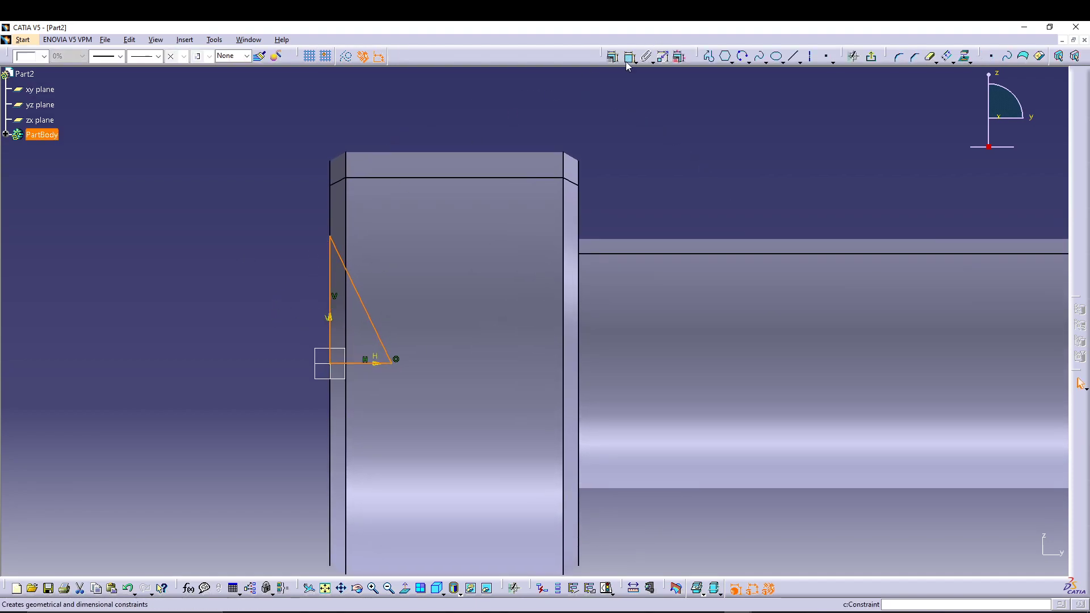
Dimension the triangle's vertical side and set it to 4 mm.
{"action": "left_click", "coordinate": [626, 60]}
{"action": "left_click", "coordinate": [328, 289]}
{"action": "left_click", "coordinate": [294, 303]}
{"action": "double_click", "coordinate": [294, 302]}
{"action": "type", "text": "4"}
{"action": "left_click", "coordinate": [992, 560]}
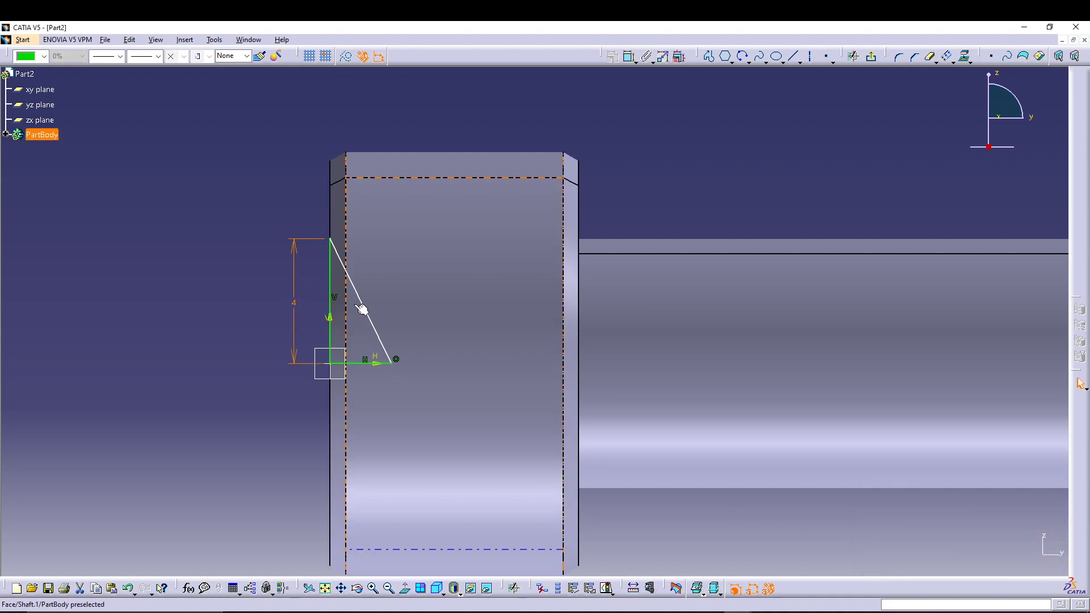
Add an angle dimension between the triangle's sloped and vertical sides and set it to 30 degrees.
{"action": "left_click", "coordinate": [361, 301]}
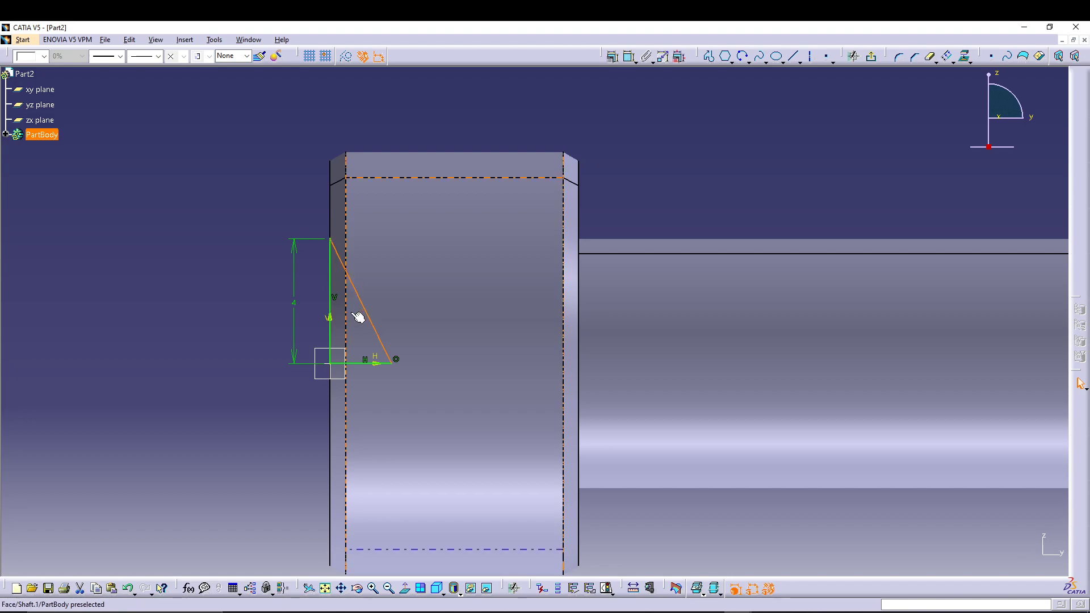
{"action": "left_click", "coordinate": [629, 56]}
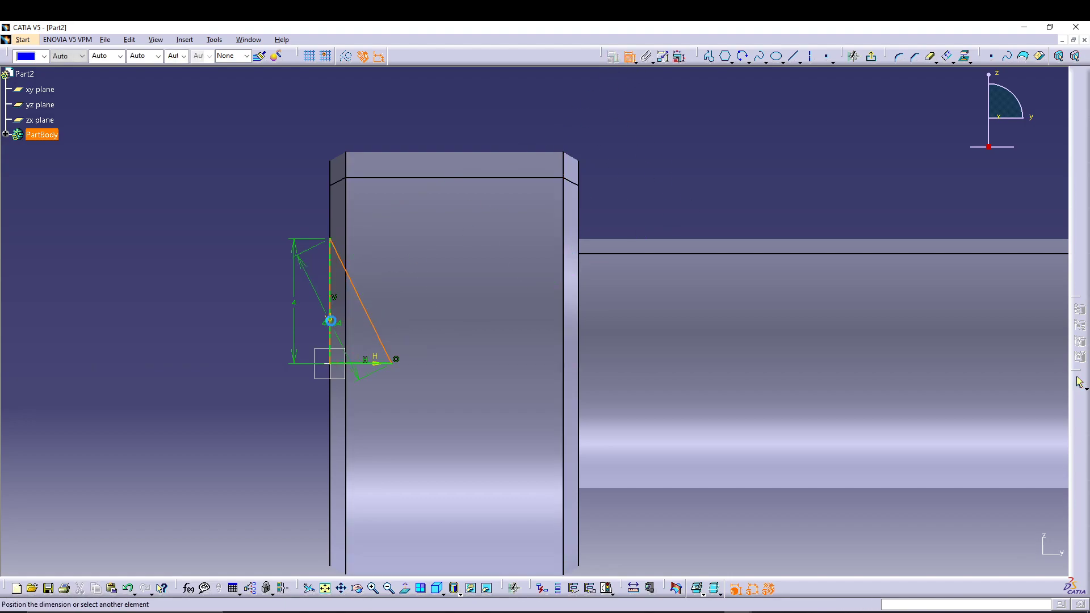
{"action": "left_click", "coordinate": [331, 297]}
{"action": "left_click", "coordinate": [359, 334]}
{"action": "double_click", "coordinate": [354, 334]}
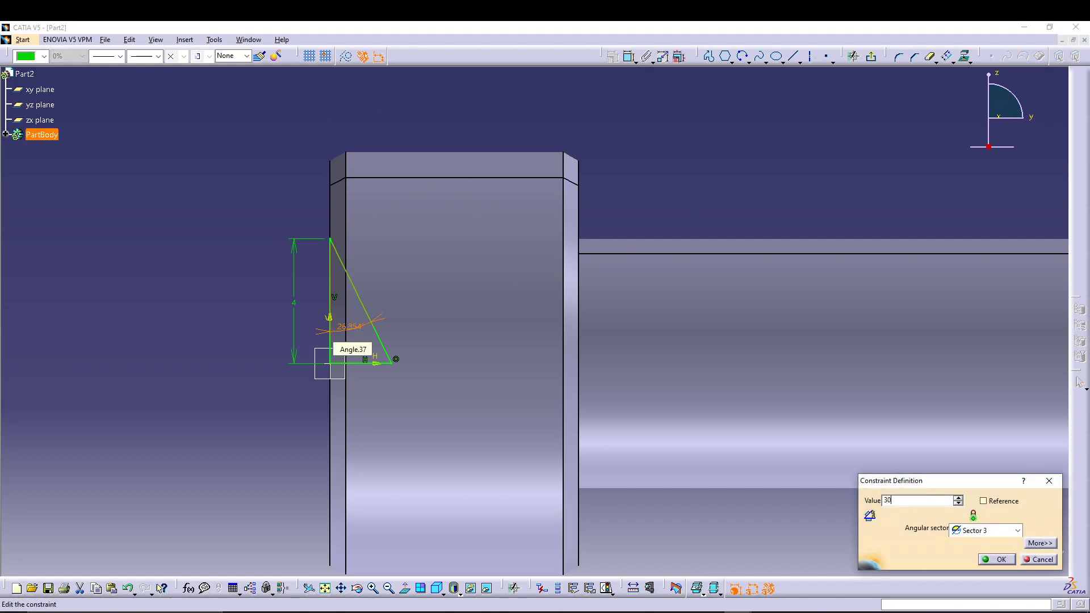
{"action": "type", "text": "30"}
{"action": "key", "text": "Return"}
{"action": "left_click", "coordinate": [219, 221]}
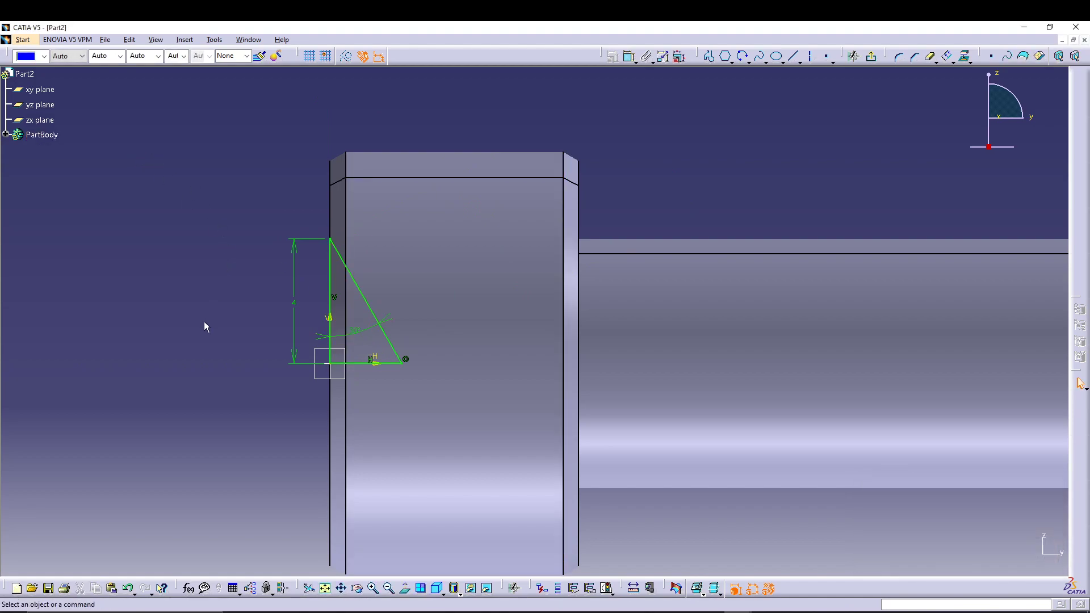
Switch the display to wireframe so the socket's inner edges can be referenced in the sketch.
{"action": "middle_click_drag", "start_coordinate": [204, 321], "coordinate": [191, 261]}
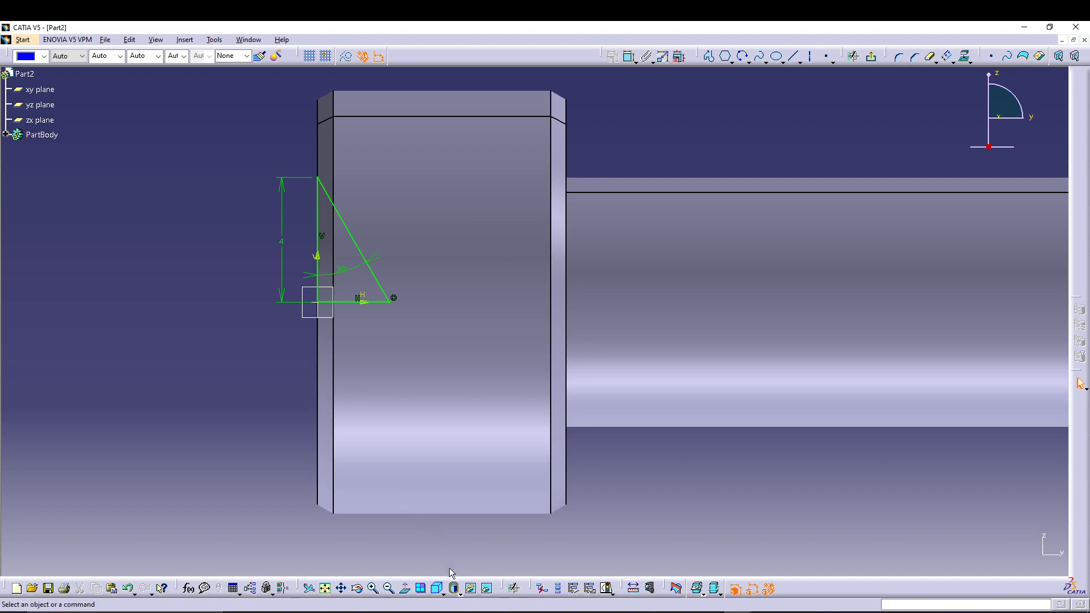
{"action": "left_click", "coordinate": [472, 591]}
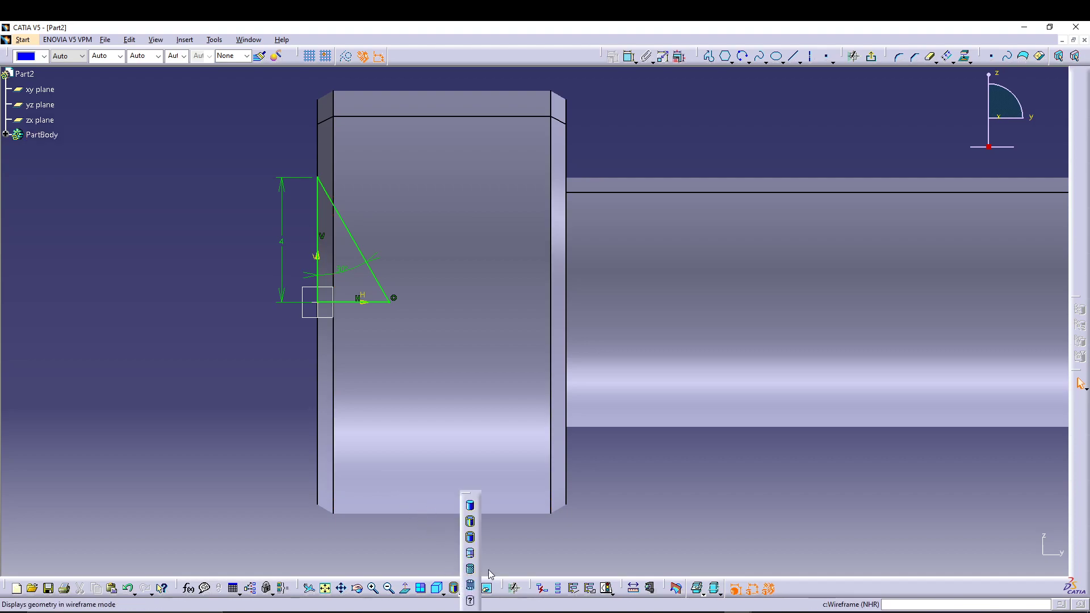
{"action": "left_click", "coordinate": [470, 585]}
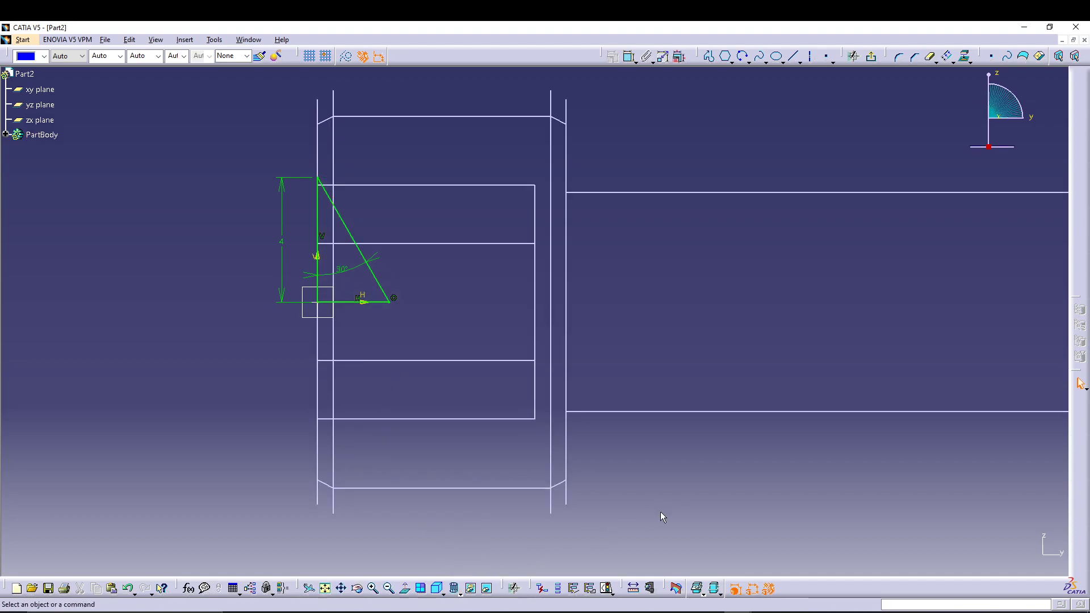
Sketch a second closed right triangle just beyond the hex socket's floor, about 3.7 mm high, with its base on the horizontal axis.
{"action": "left_click", "coordinate": [710, 57]}
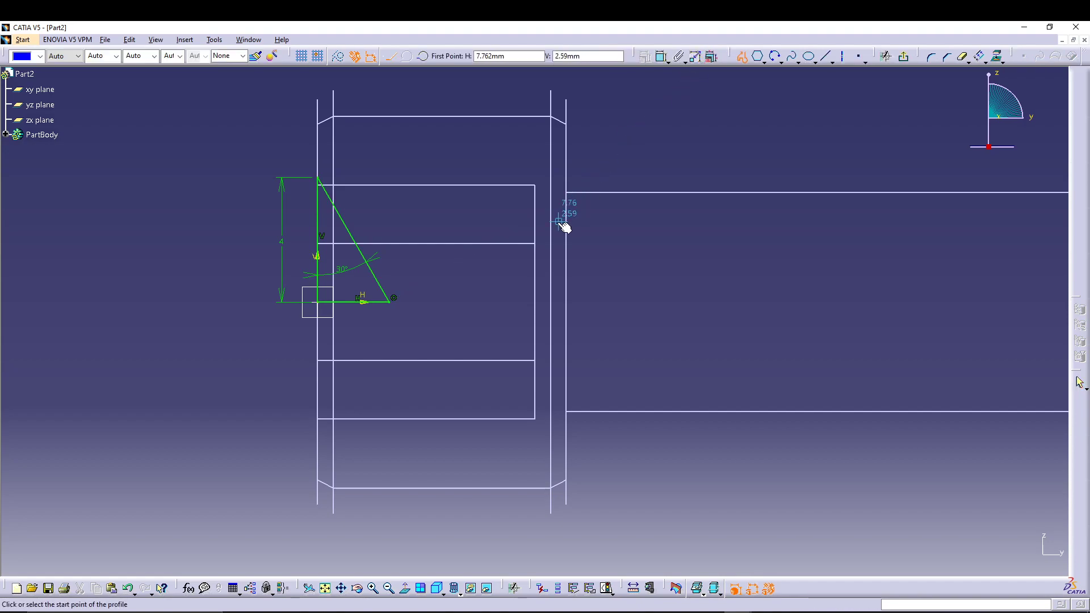
{"action": "left_click", "coordinate": [543, 186]}
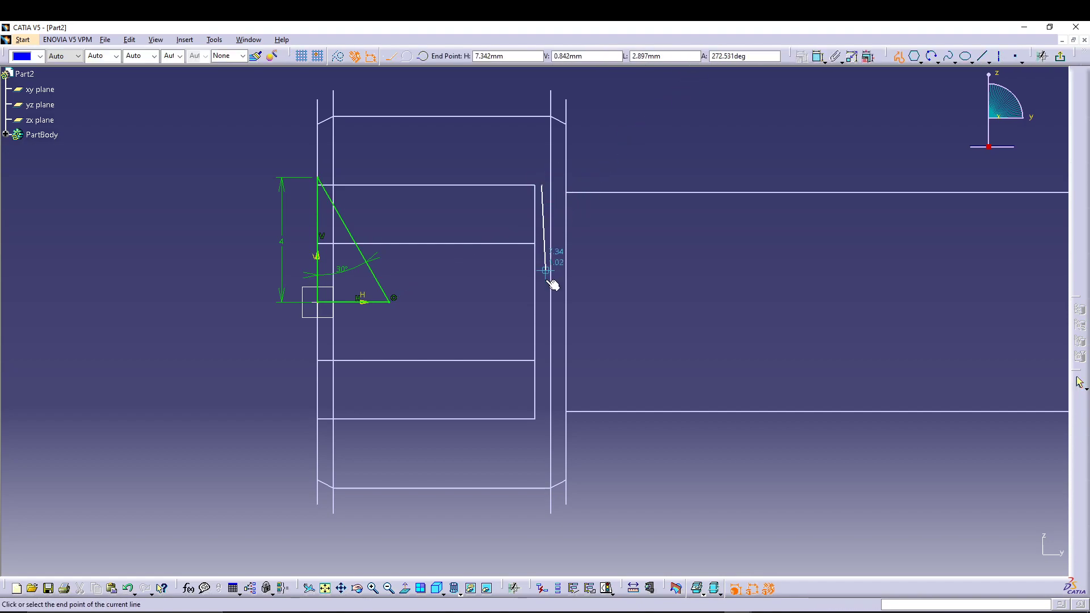
{"action": "left_click", "coordinate": [546, 302]}
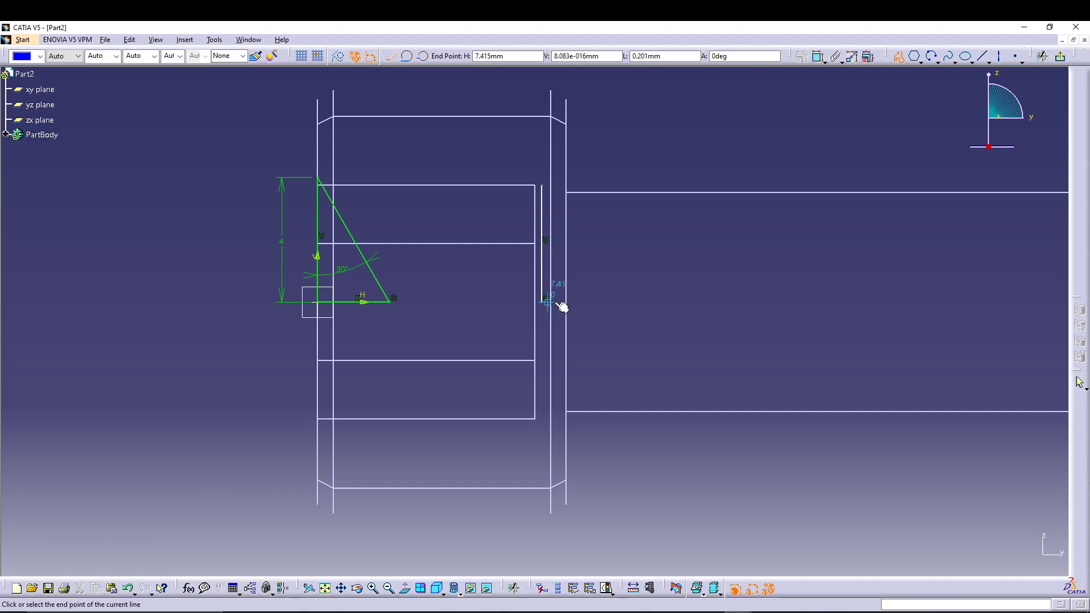
{"action": "left_click", "coordinate": [612, 301]}
{"action": "left_click", "coordinate": [541, 186]}
{"action": "left_click", "coordinate": [632, 130]}
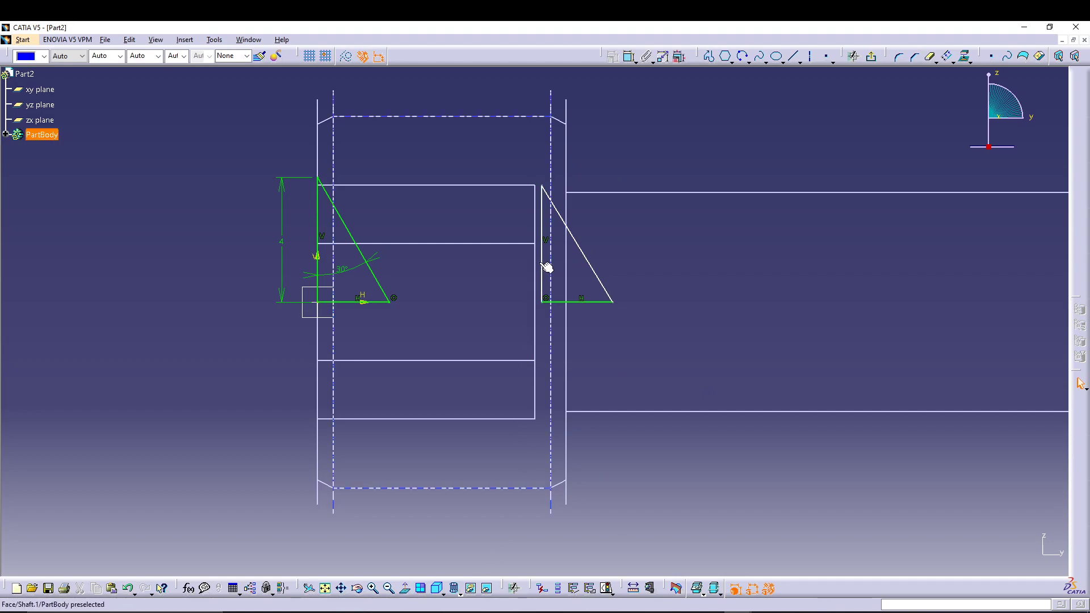
Make the second triangle's vertical side coincident with the socket's floor edge.
{"action": "left_click", "coordinate": [544, 258]}
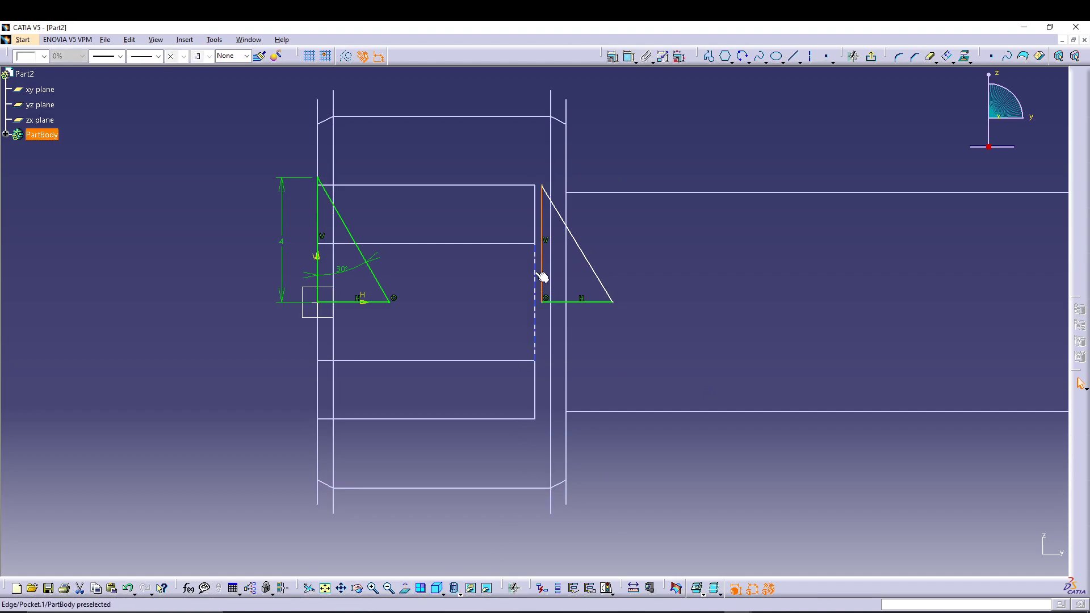
{"action": "left_click", "coordinate": [537, 275], "text": "ctrl"}
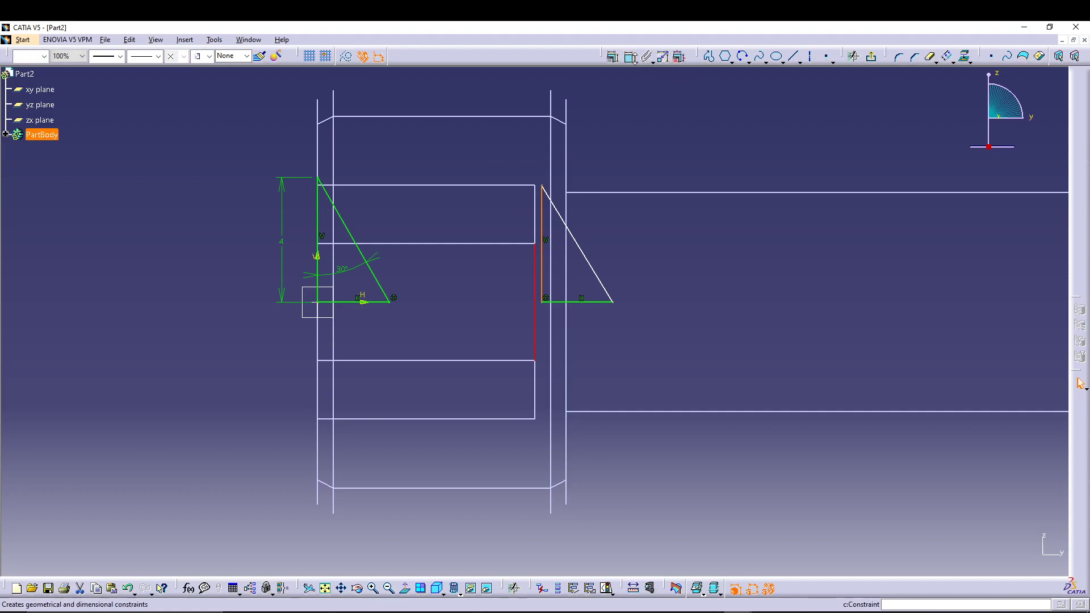
{"action": "left_click", "coordinate": [629, 56]}
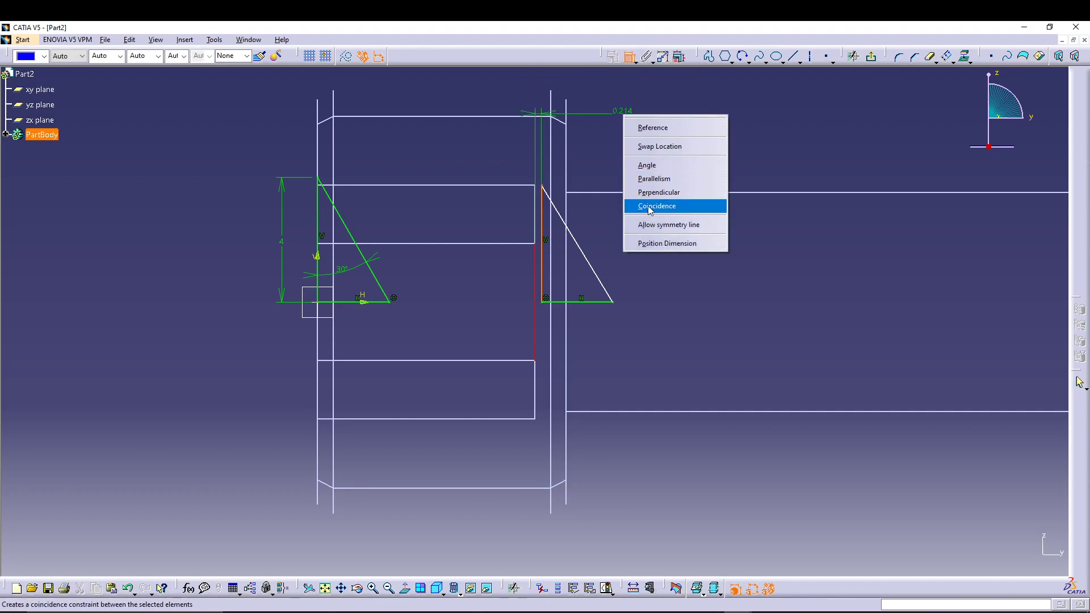
{"action": "left_click", "coordinate": [651, 207]}
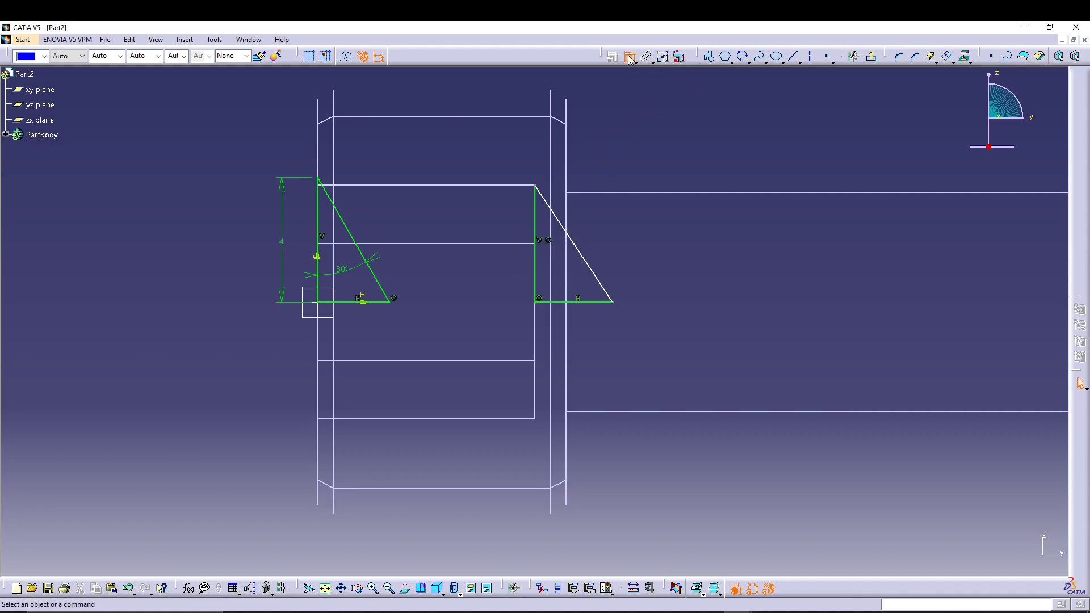
Dimension the second triangle's vertical side and set it to 4 mm.
{"action": "left_click", "coordinate": [535, 262]}
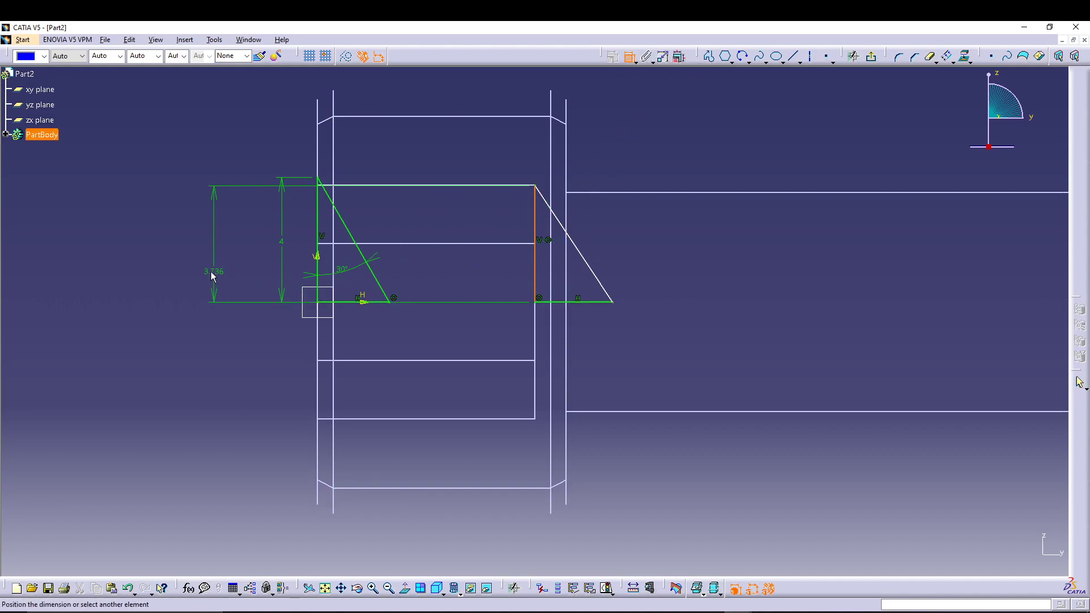
{"action": "left_click", "coordinate": [218, 254]}
{"action": "double_click", "coordinate": [216, 254]}
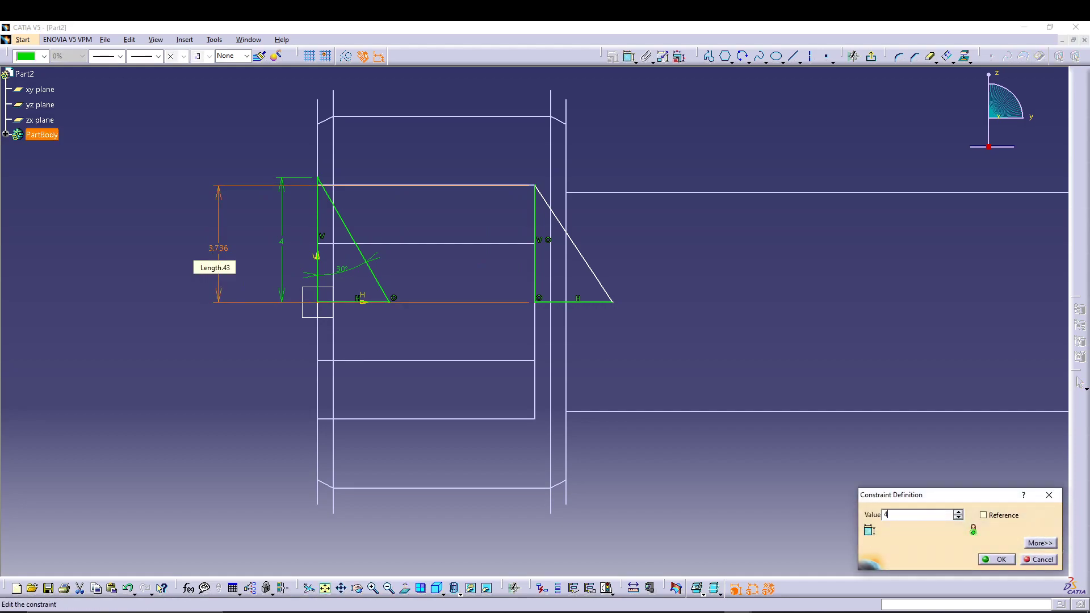
{"action": "key", "text": "Return"}
Add an angle dimension between the second triangle's sloped and vertical sides and set it to 30 degrees.
{"action": "left_click", "coordinate": [628, 56]}
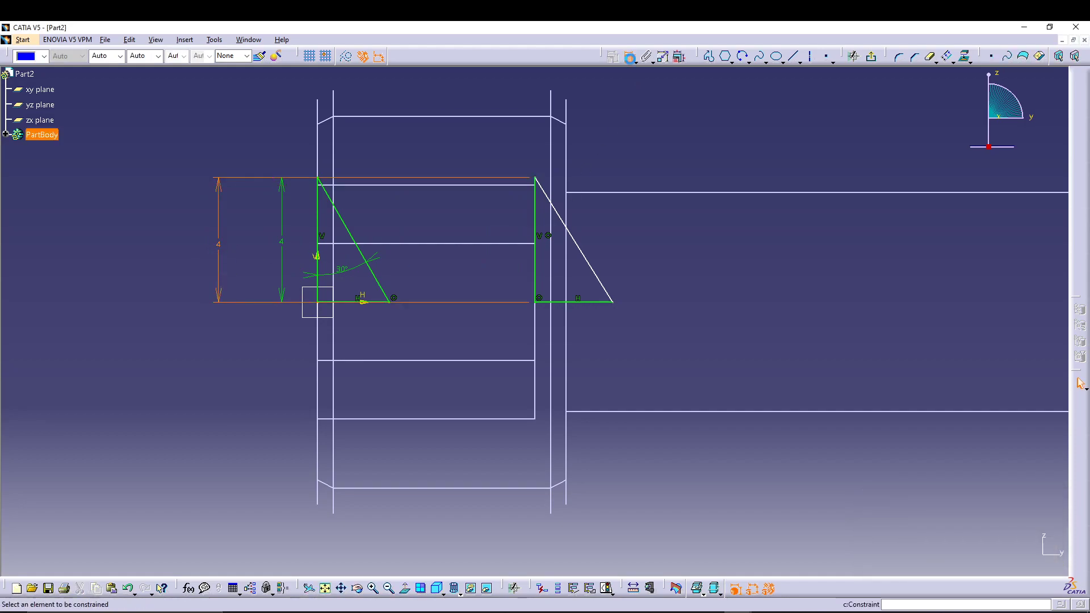
{"action": "left_click", "coordinate": [584, 260]}
{"action": "left_click", "coordinate": [540, 261]}
{"action": "left_click", "coordinate": [576, 267]}
{"action": "double_click", "coordinate": [576, 269]}
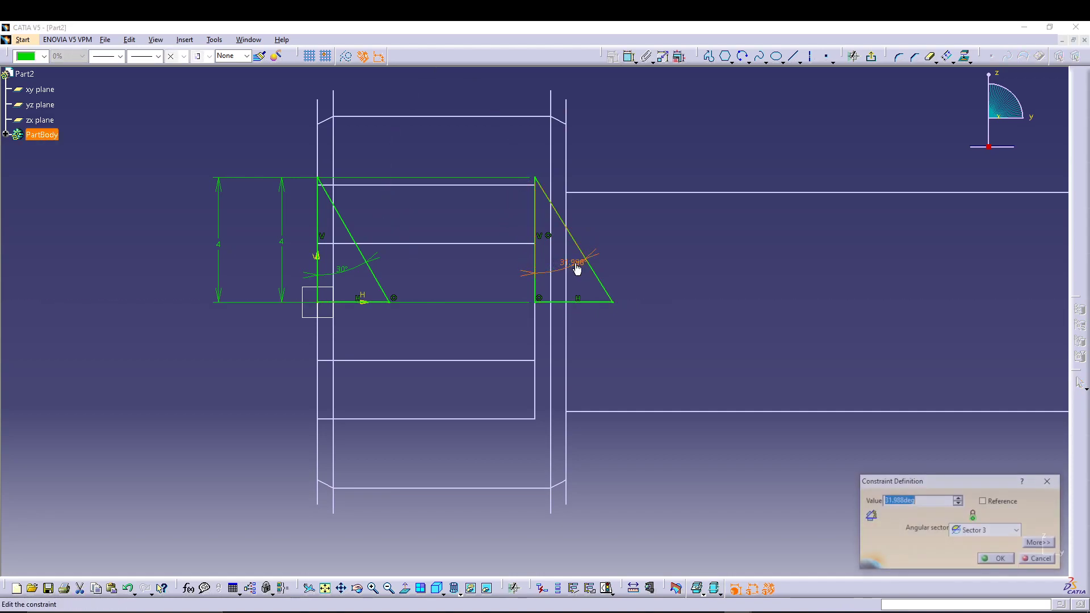
{"action": "key", "text": "Return"}
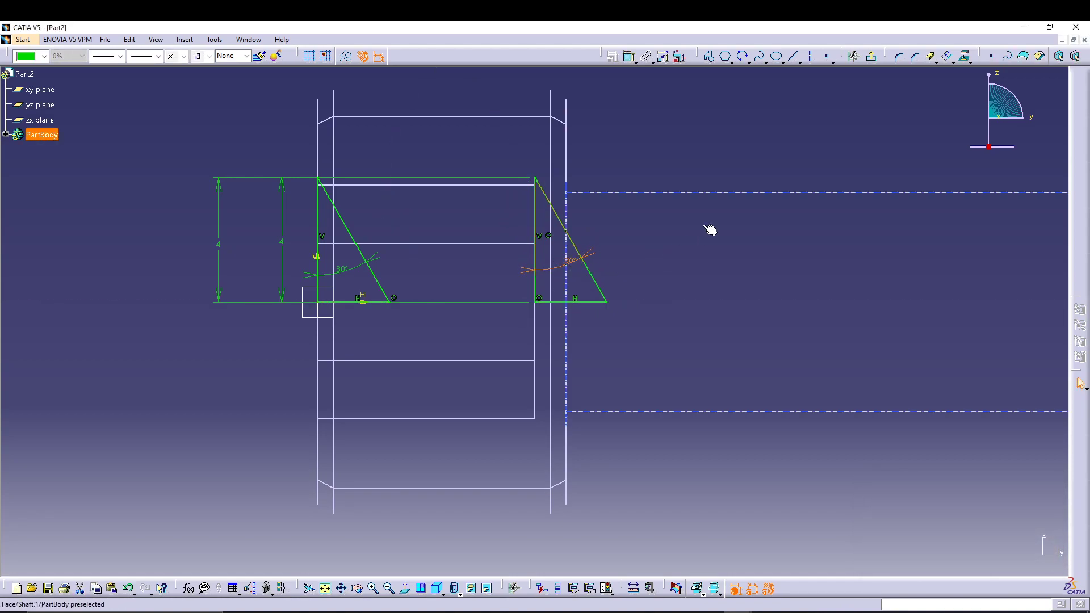
Finish the sketch, restore the shaded display, and cut a 360-degree groove from the two triangles around the sketch's horizontal axis.
{"action": "left_click", "coordinate": [871, 57]}
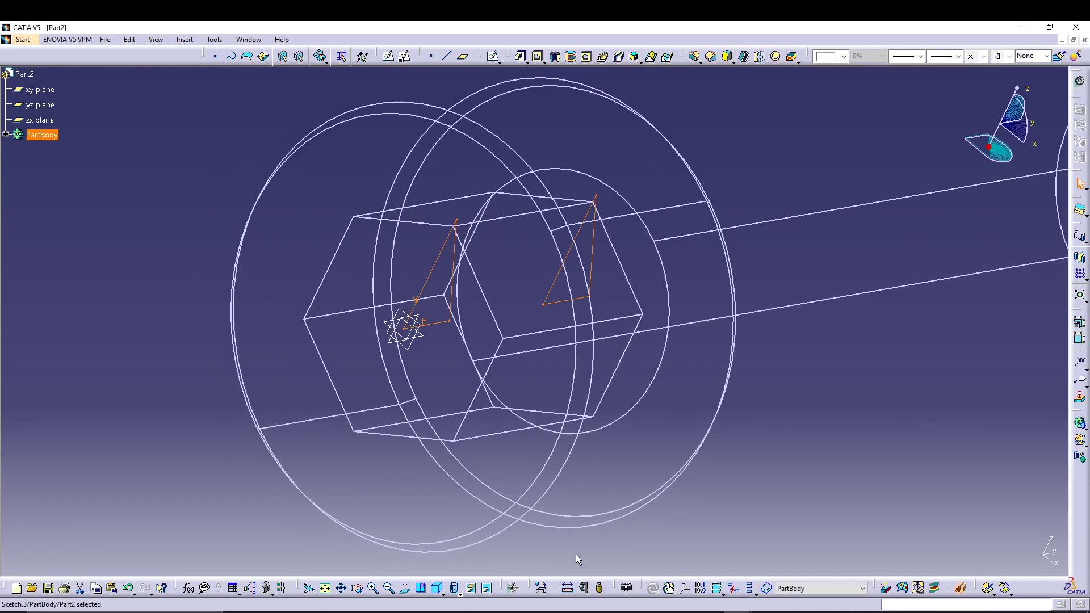
{"action": "left_click", "coordinate": [463, 591]}
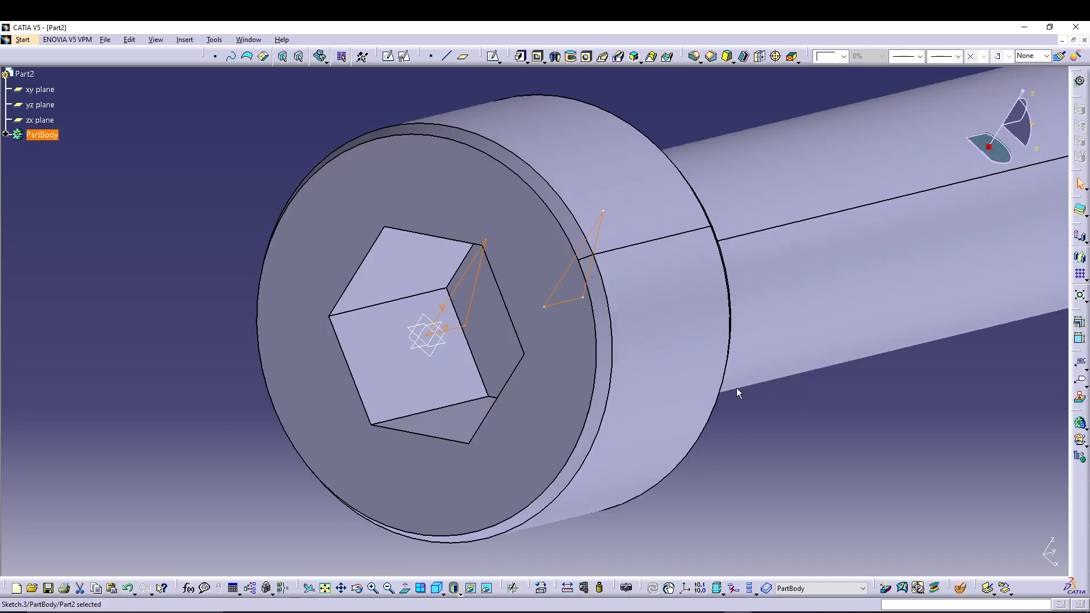
{"action": "left_click", "coordinate": [571, 57]}
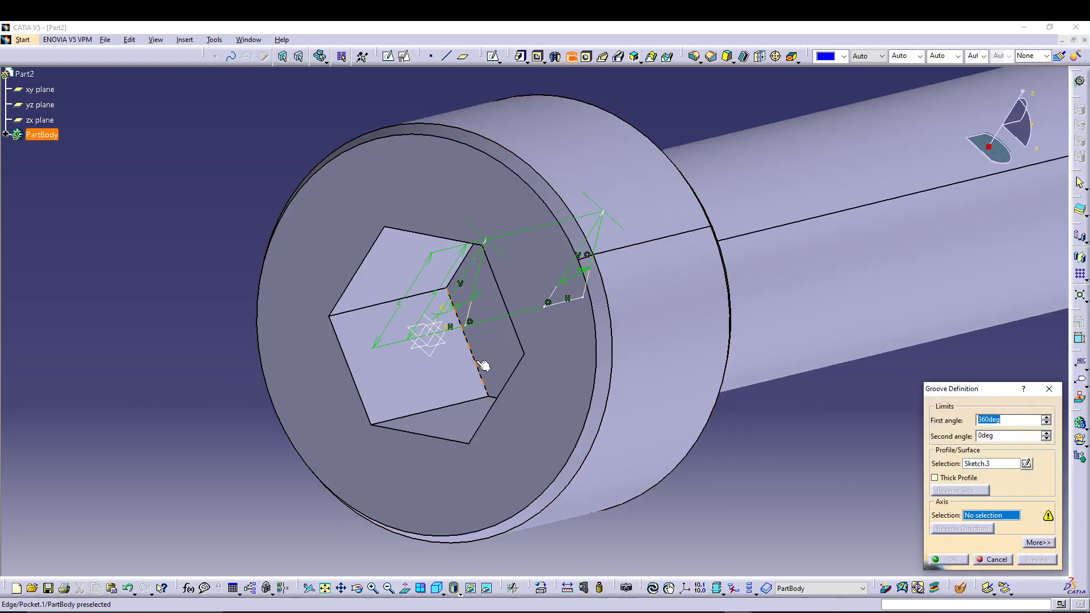
{"action": "middle_click_drag", "start_coordinate": [830, 433], "coordinate": [737, 396]}
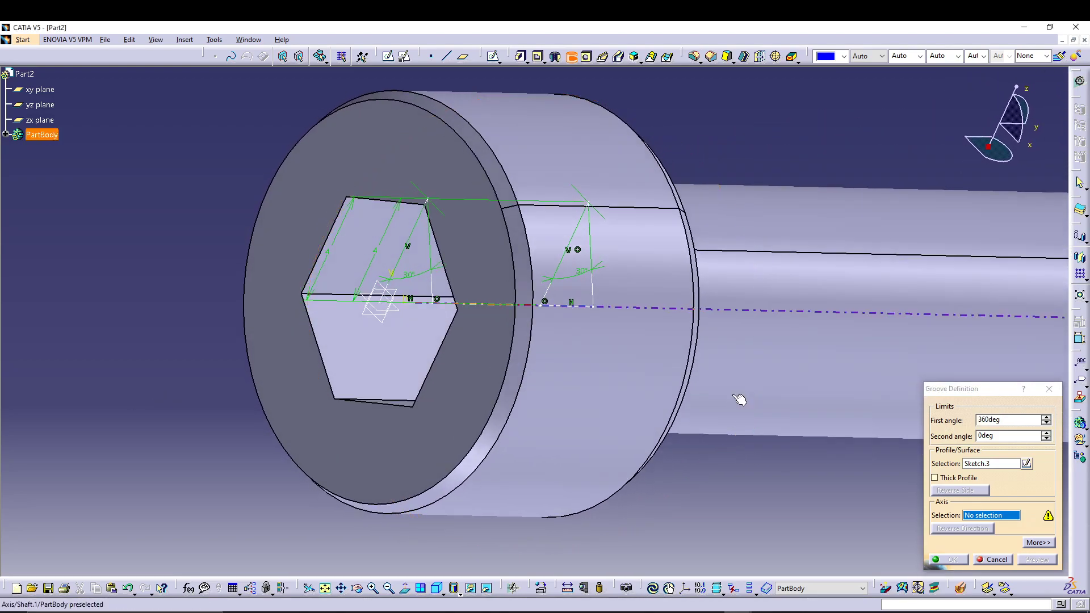
{"action": "left_click", "coordinate": [404, 306]}
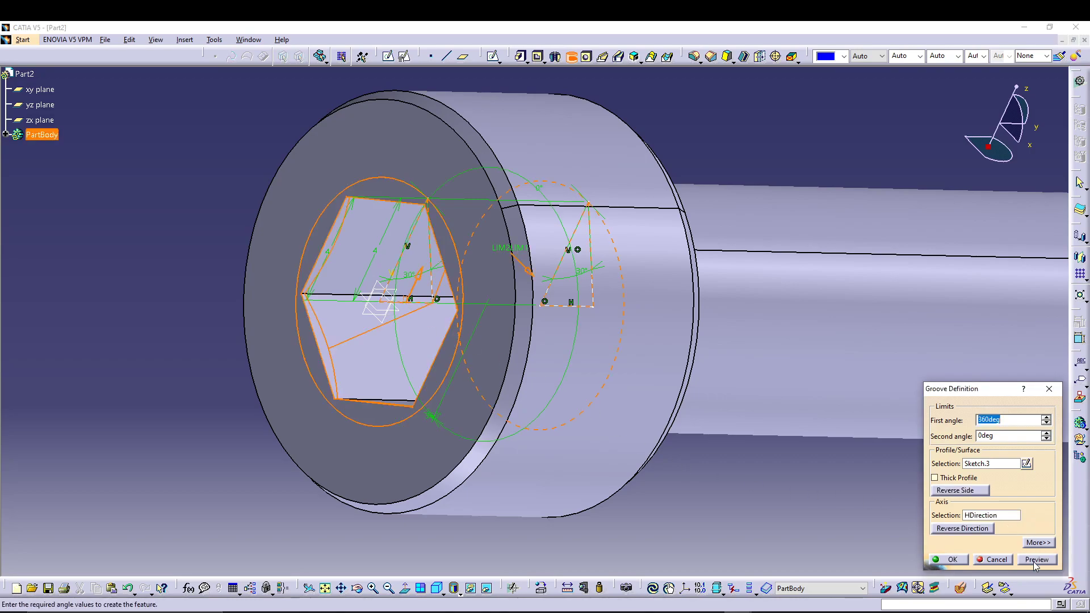
{"action": "left_click", "coordinate": [1035, 560]}
{"action": "left_click", "coordinate": [952, 560]}
Start a sketch on the yz plane and place a point just above the shank's end corner, at about H 38 mm, V 5 mm.
{"action": "middle_click_drag", "start_coordinate": [363, 420], "coordinate": [530, 444]}
{"action": "middle_click_drag", "start_coordinate": [733, 453], "coordinate": [632, 289]}
{"action": "middle_click_drag", "start_coordinate": [737, 277], "coordinate": [429, 299]}
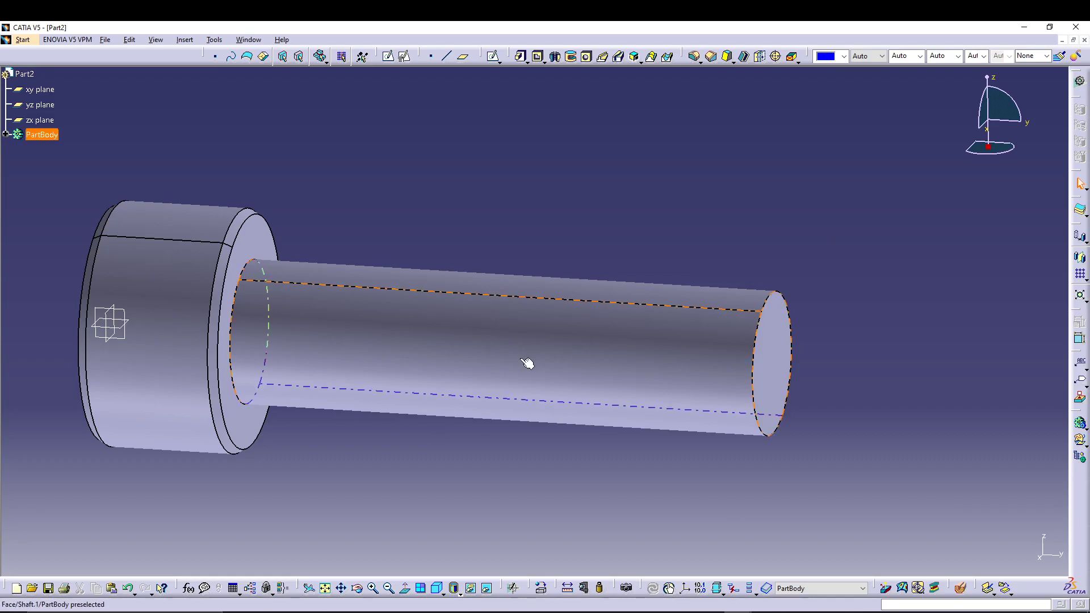
{"action": "left_click", "coordinate": [40, 105]}
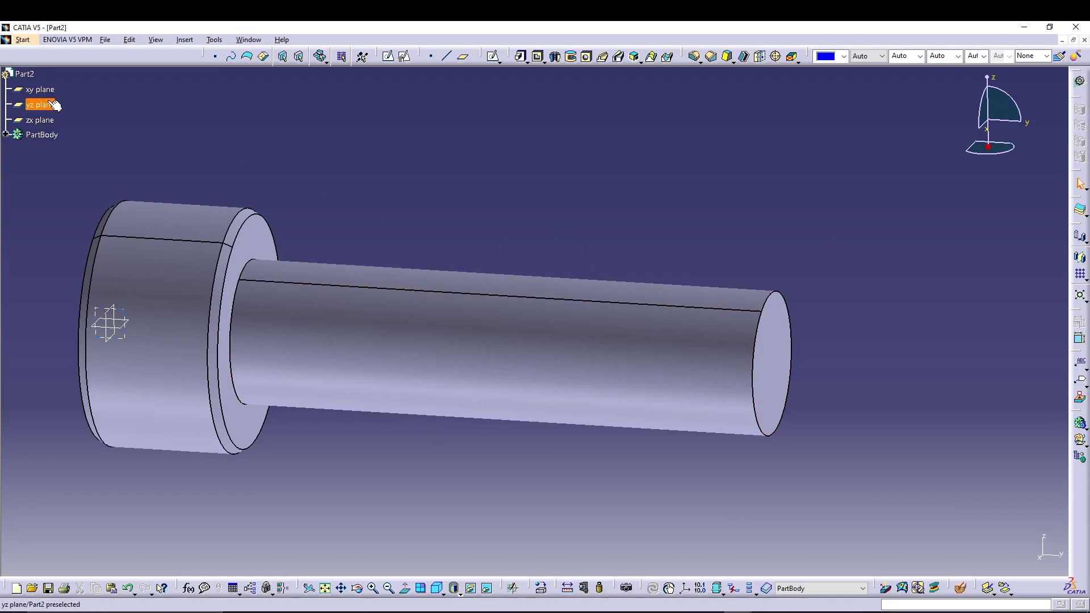
{"action": "left_click", "coordinate": [493, 58]}
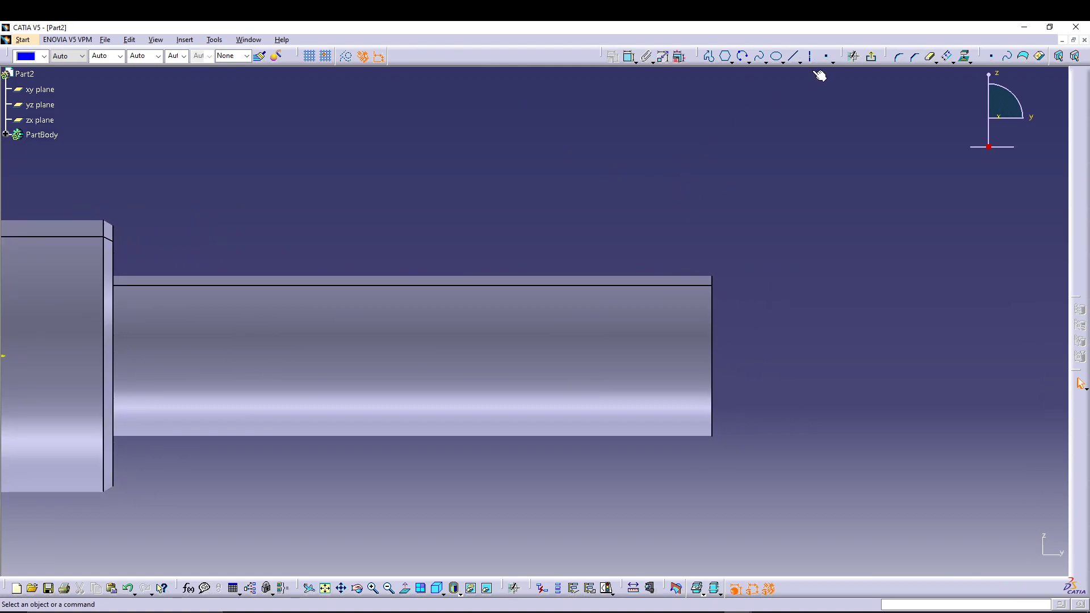
{"action": "left_click", "coordinate": [825, 56]}
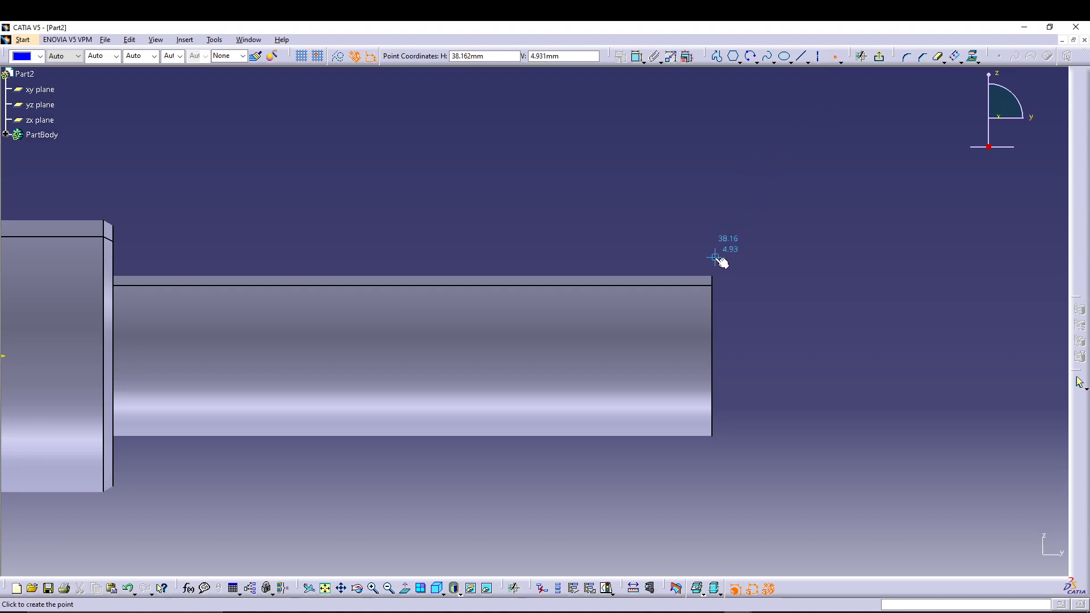
{"action": "left_click", "coordinate": [711, 253]}
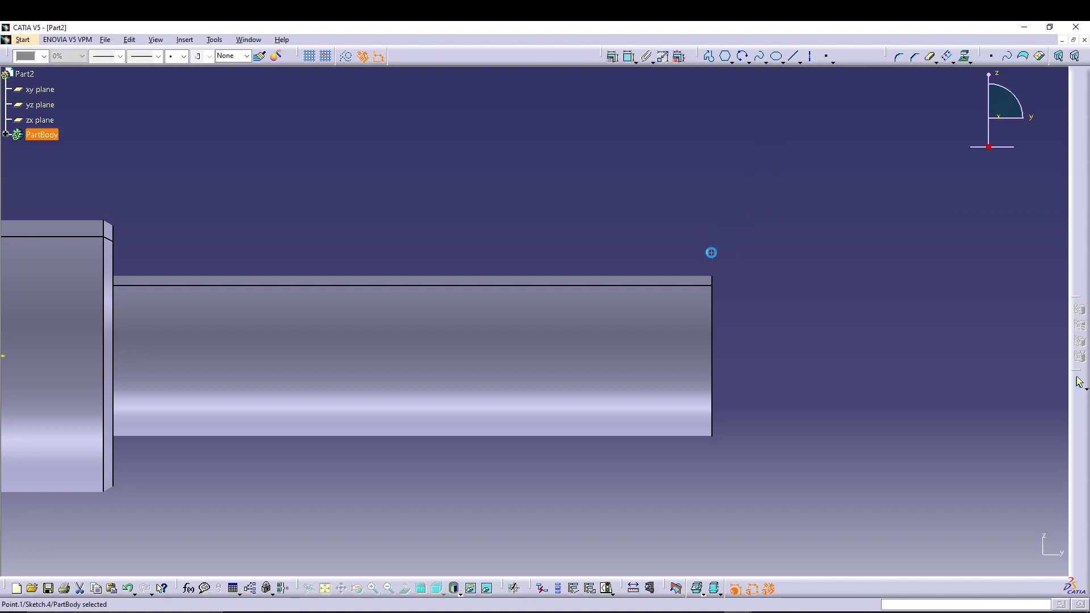
Dimension the point's distance from the horizontal axis and set it to 4 mm.
{"action": "left_click", "coordinate": [630, 57]}
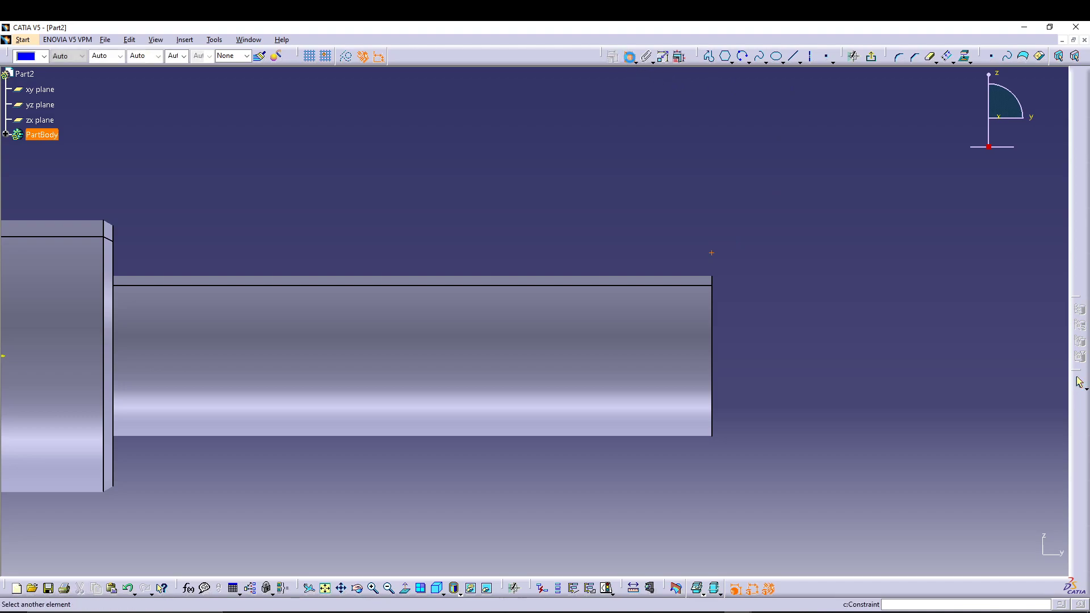
{"action": "middle_click_drag", "start_coordinate": [312, 245], "coordinate": [528, 227]}
{"action": "left_click", "coordinate": [218, 337]}
{"action": "left_click", "coordinate": [969, 290]}
{"action": "double_click", "coordinate": [969, 292]}
{"action": "type", "text": "4"}
{"action": "left_click", "coordinate": [998, 559]}
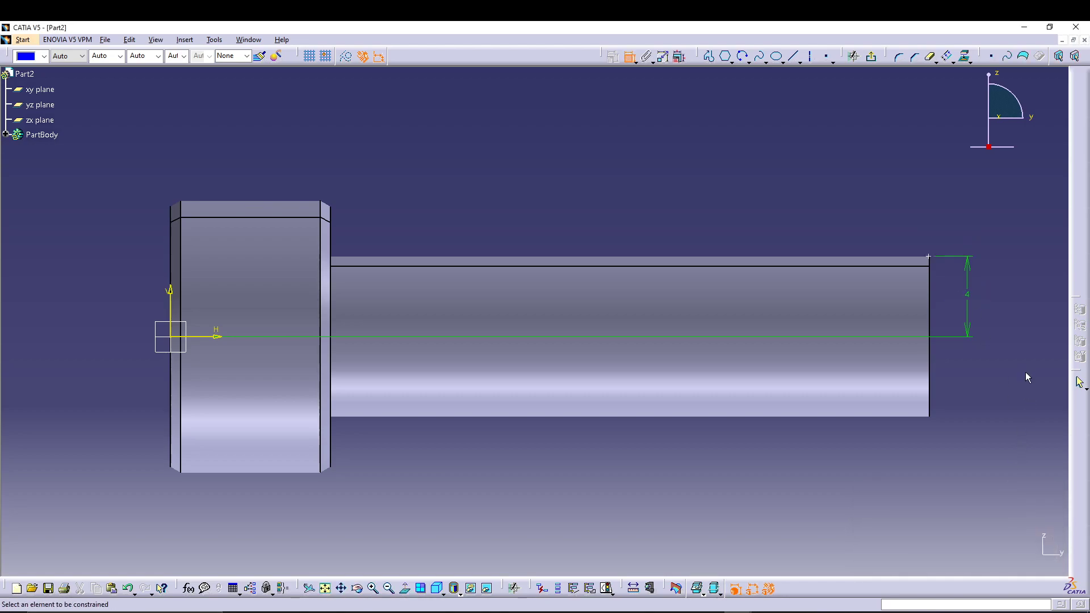
Make the point coincident with the shank's end face and finish the sketch.
{"action": "left_click", "coordinate": [931, 258]}
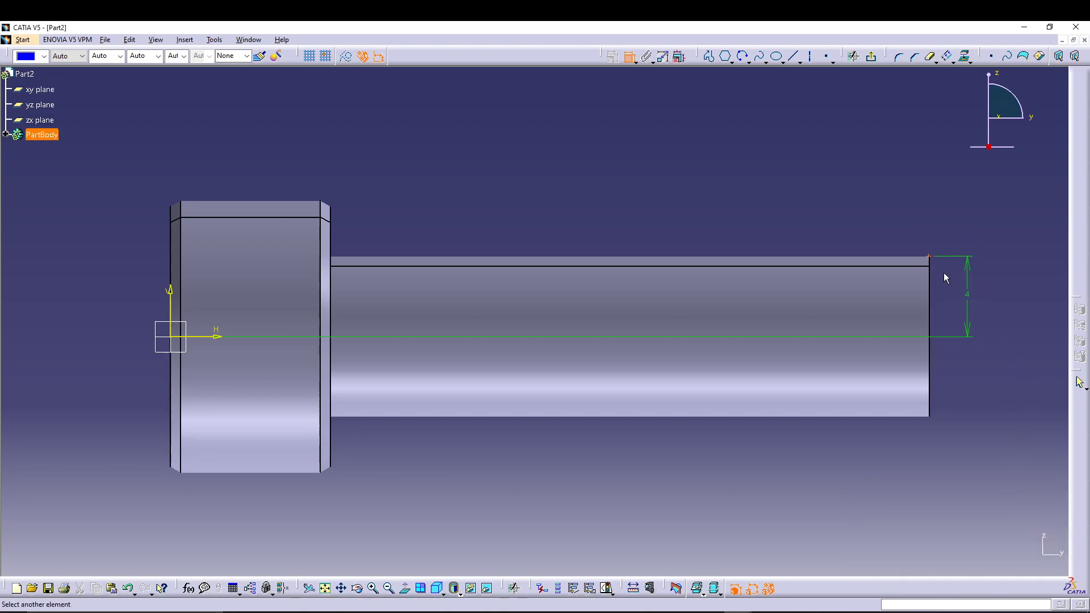
{"action": "left_click", "coordinate": [935, 363]}
{"action": "right_click", "coordinate": [937, 183]}
{"action": "left_click", "coordinate": [956, 229]}
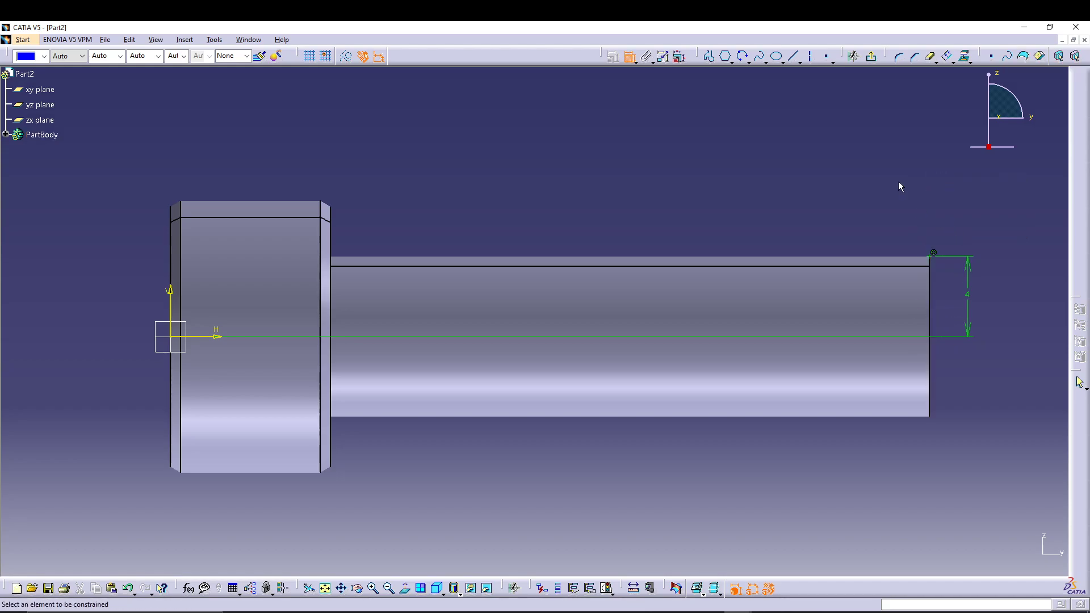
{"action": "left_click", "coordinate": [870, 57]}
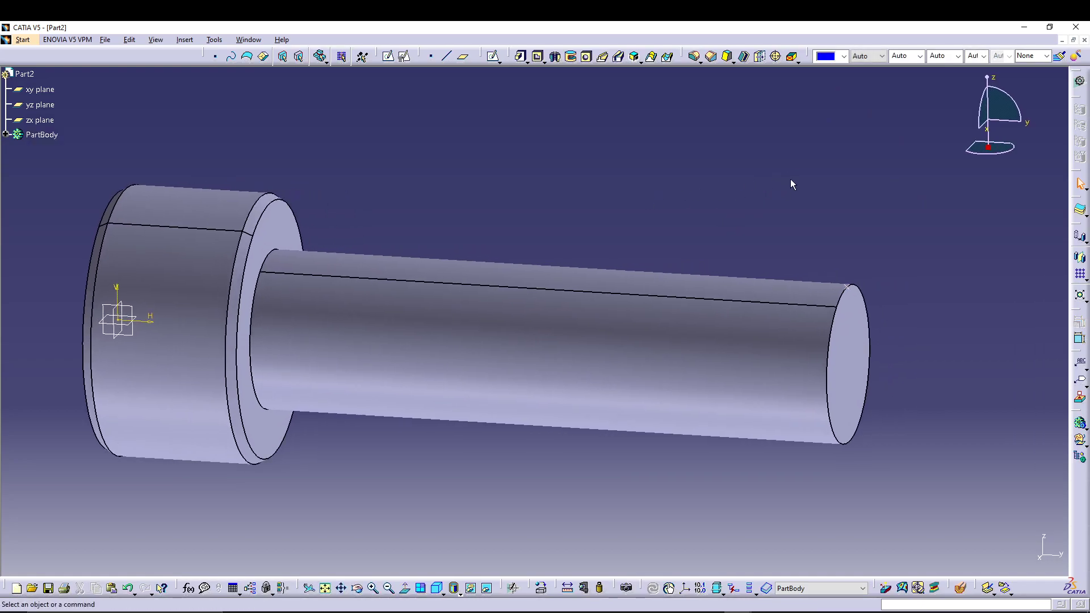
Chamfer the circular edge at the shank's free end by 0.5 mm at 45 degrees.
{"action": "middle_click_drag", "start_coordinate": [790, 179], "coordinate": [675, 177]}
{"action": "left_click", "coordinate": [711, 56]}
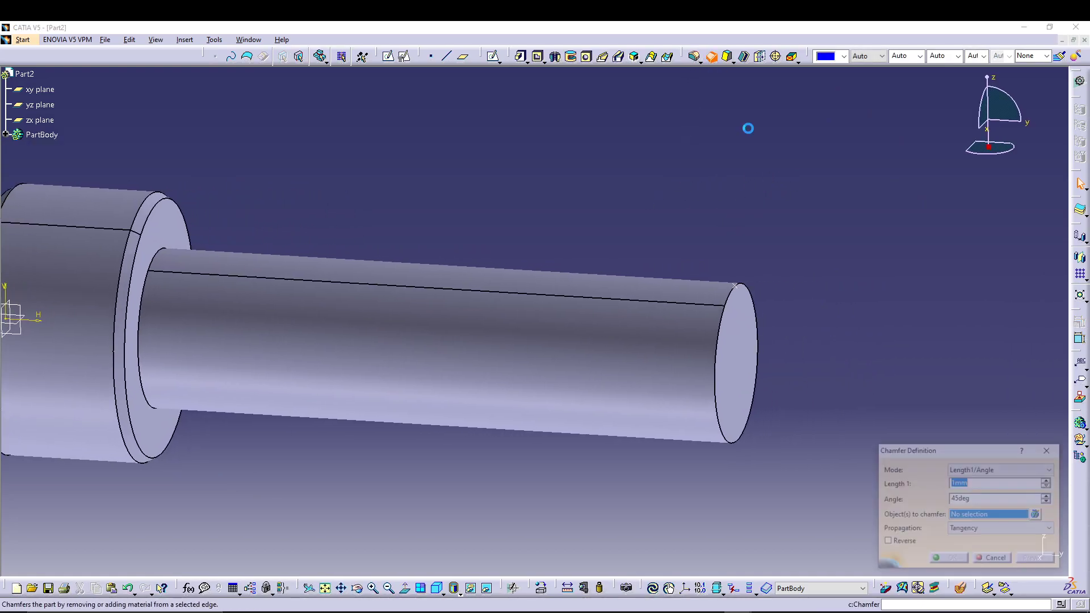
{"action": "left_click", "coordinate": [756, 298]}
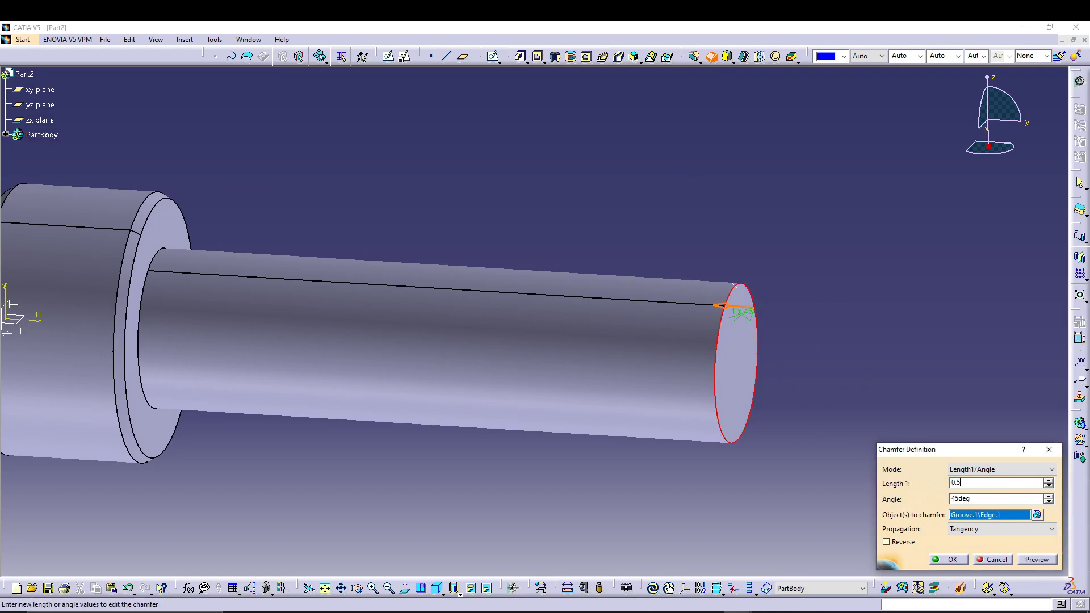
{"action": "left_click", "coordinate": [1031, 559]}
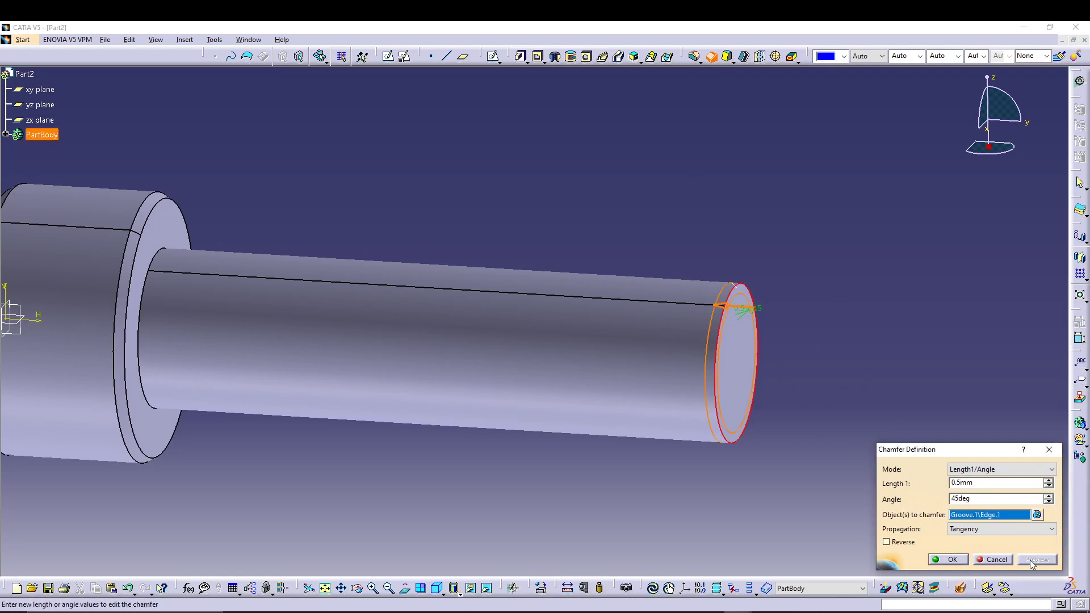
{"action": "left_click", "coordinate": [952, 560]}
Begin a helix with the sketched point at the shank's end as its starting point and the horizontal sketch direction as its axis.
{"action": "middle_click_drag", "start_coordinate": [873, 458], "coordinate": [831, 409]}
{"action": "left_click", "coordinate": [894, 604]}
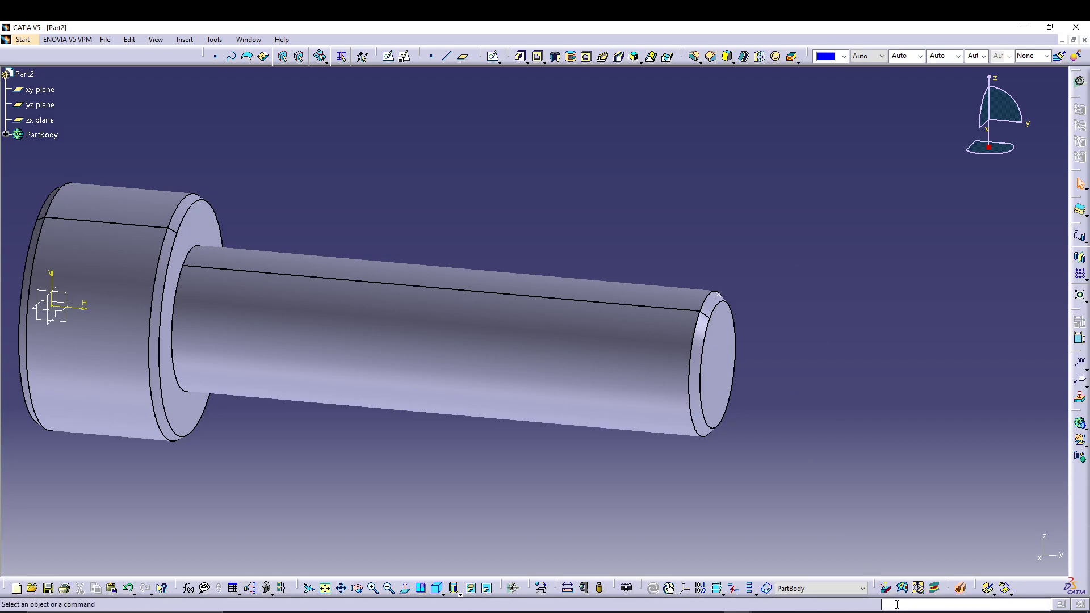
{"action": "type", "text": "c:helix"}
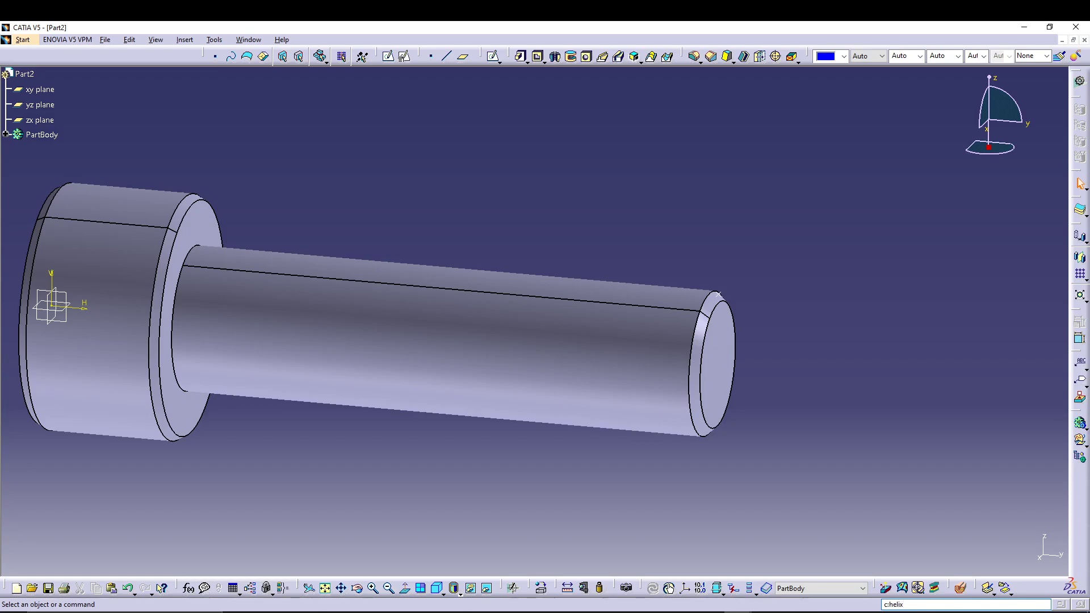
{"action": "key", "text": "Return"}
{"action": "middle_click_drag", "start_coordinate": [846, 303], "coordinate": [757, 263]}
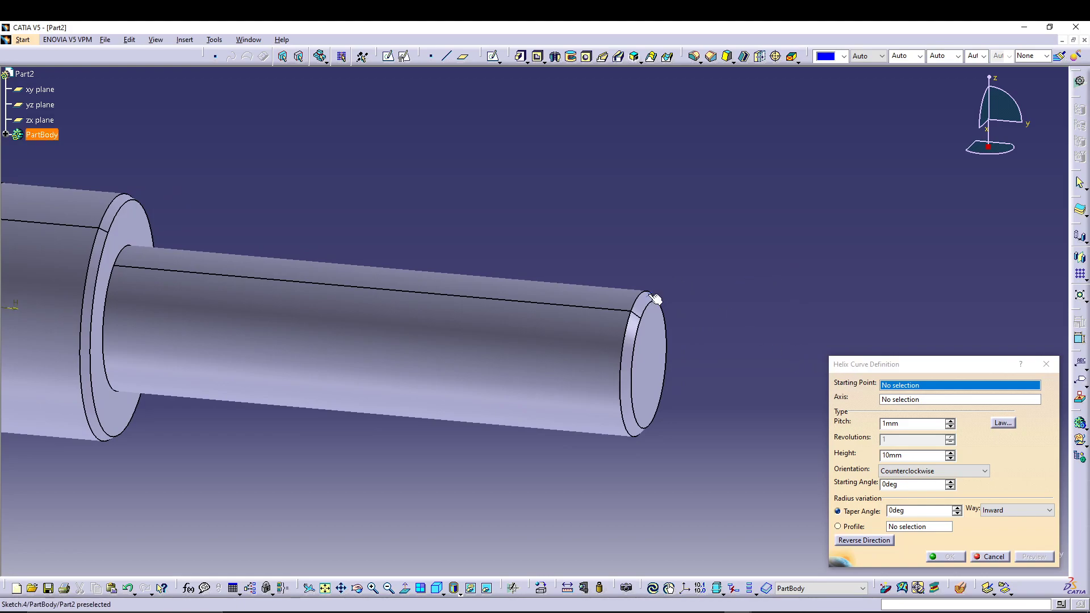
{"action": "left_click", "coordinate": [651, 296]}
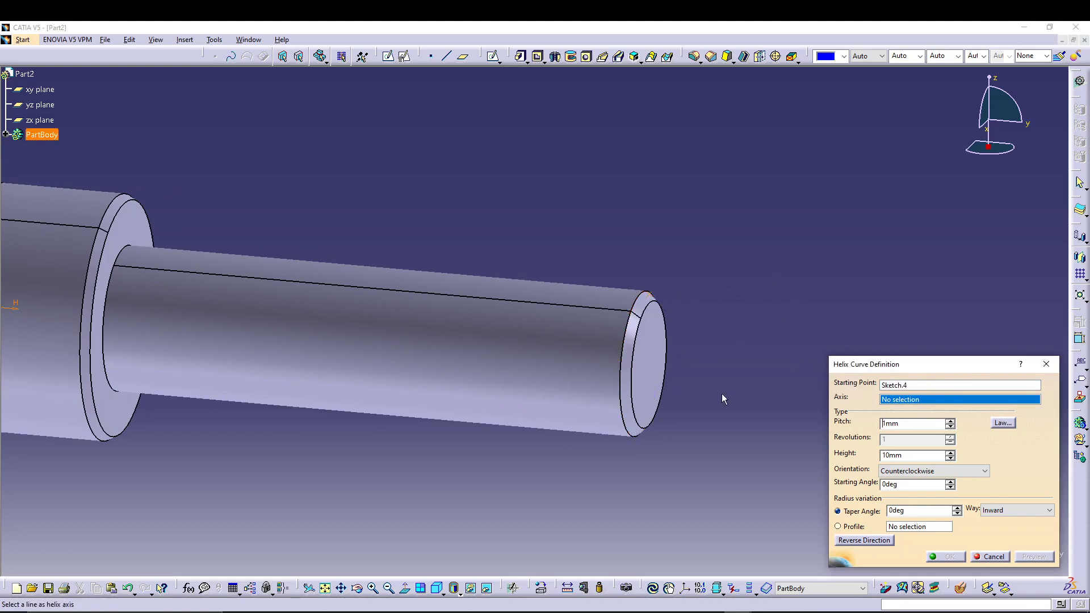
{"action": "middle_click_drag", "start_coordinate": [532, 497], "coordinate": [635, 474]}
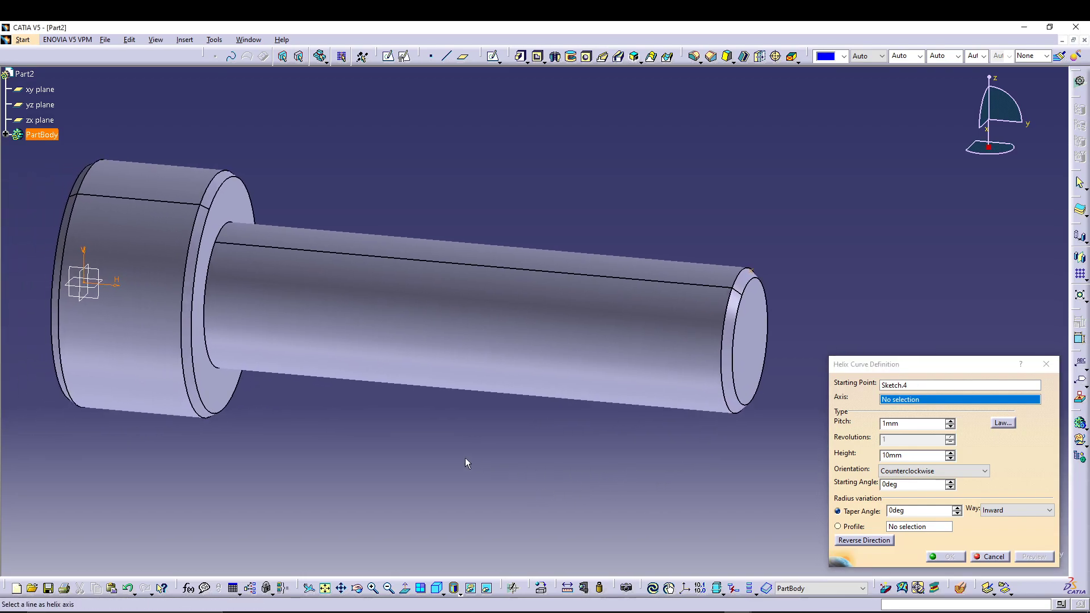
{"action": "left_click", "coordinate": [124, 288]}
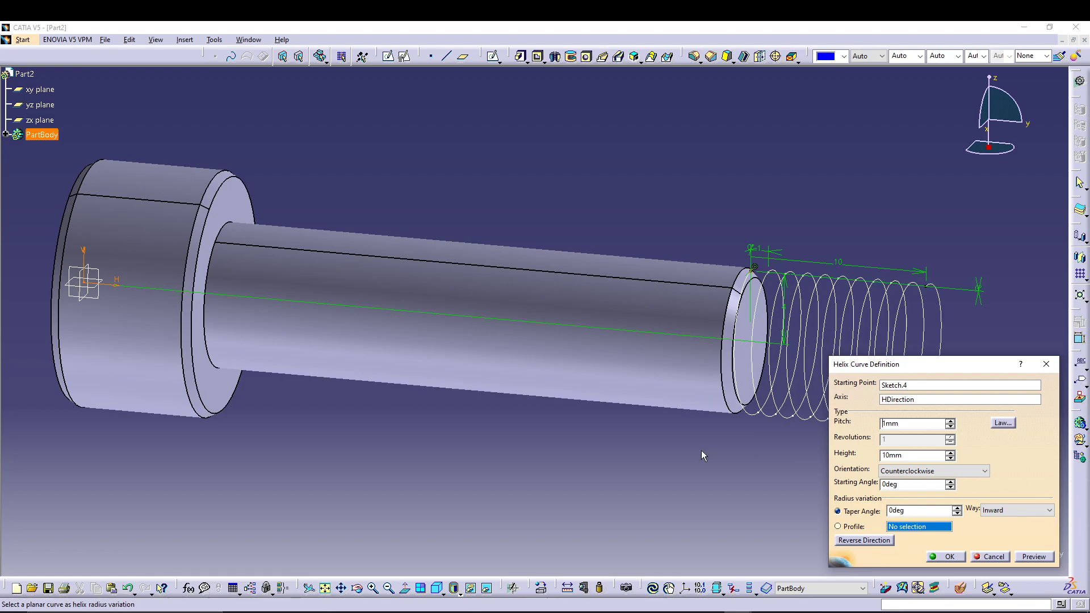
Reverse the helix direction so it runs along the shank toward the head, and set its height to 28 mm.
{"action": "middle_click_drag", "start_coordinate": [710, 441], "coordinate": [626, 428]}
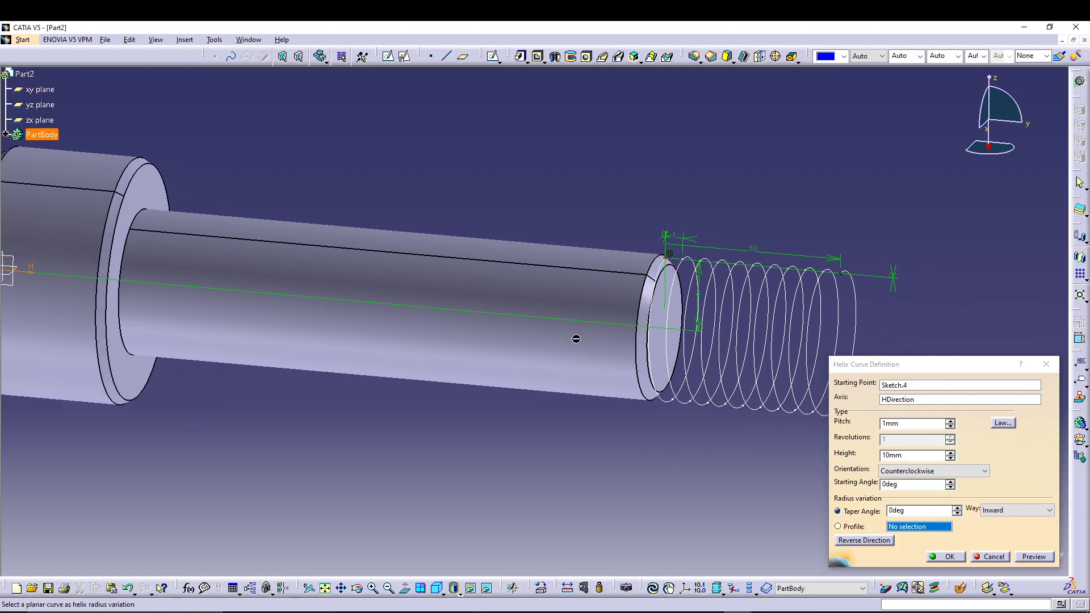
{"action": "left_click", "coordinate": [861, 541]}
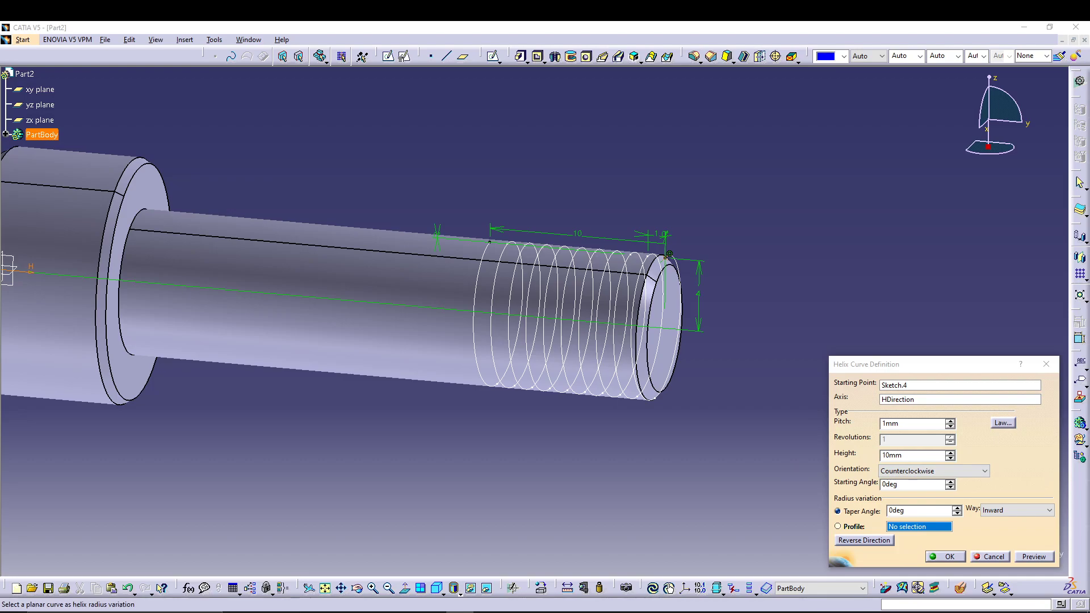
{"action": "left_click", "coordinate": [921, 456]}
{"action": "left_click_drag", "start_coordinate": [901, 455], "coordinate": [851, 462]}
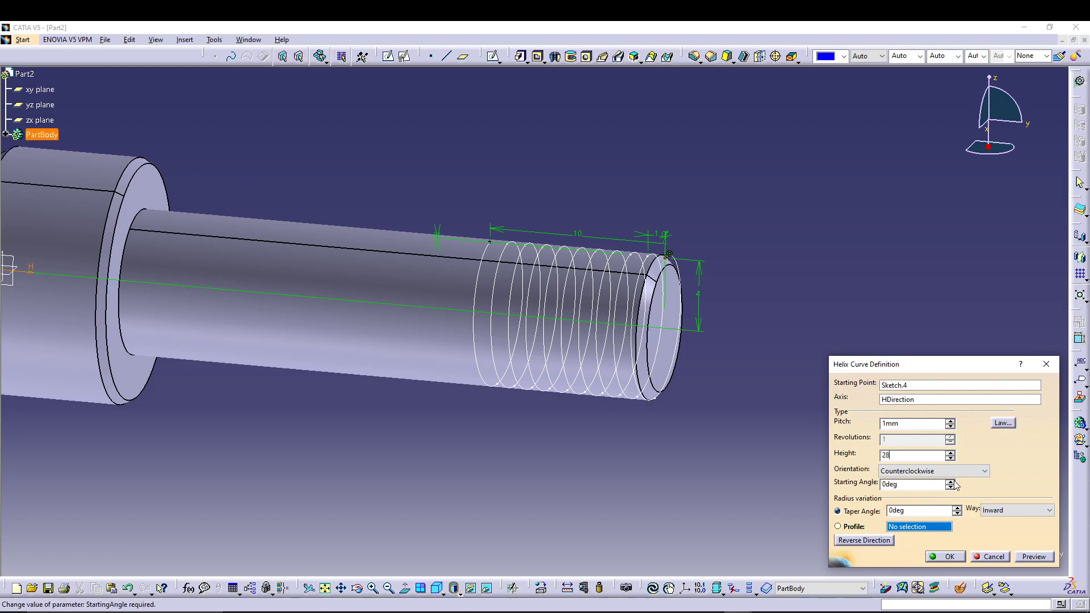
{"action": "left_click", "coordinate": [1040, 558]}
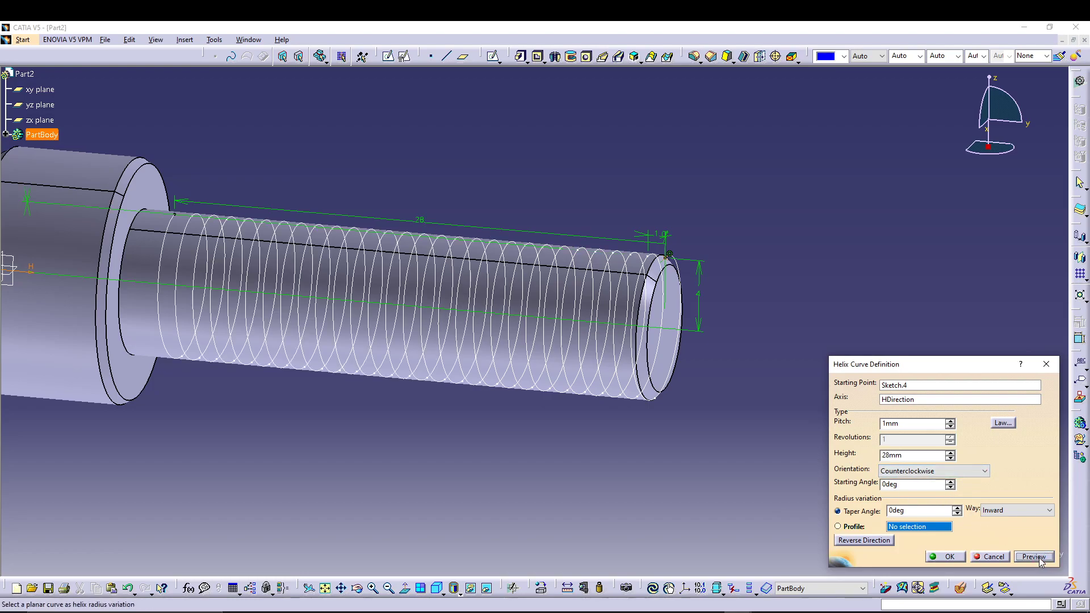
Set the helix orientation to clockwise and the pitch to 1.25 mm, then create the helix.
{"action": "left_click", "coordinate": [948, 470]}
{"action": "left_click", "coordinate": [921, 490]}
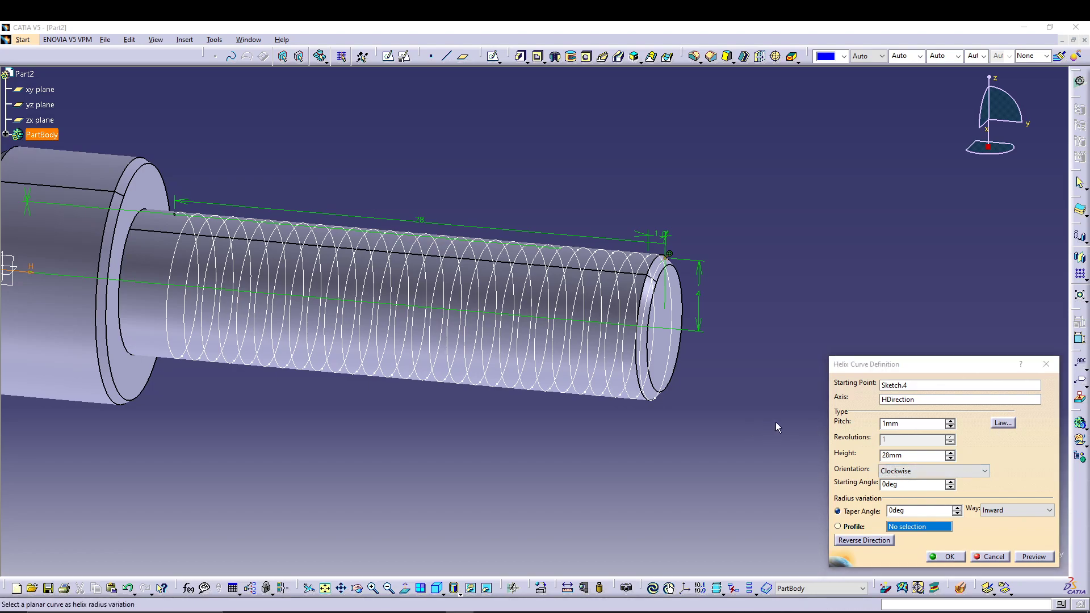
{"action": "left_click", "coordinate": [854, 430]}
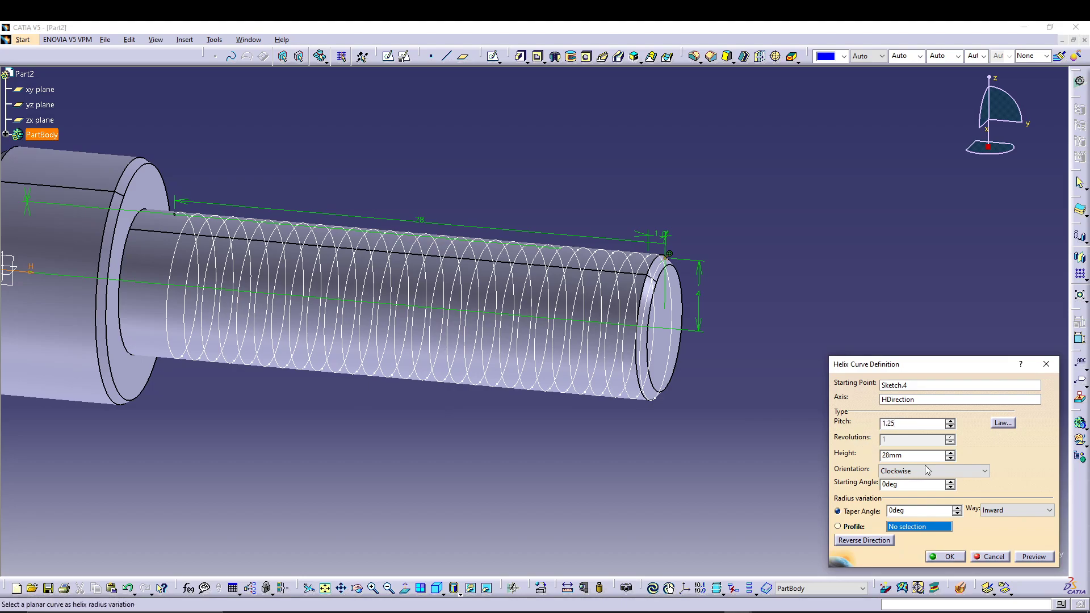
{"action": "left_click", "coordinate": [1033, 556]}
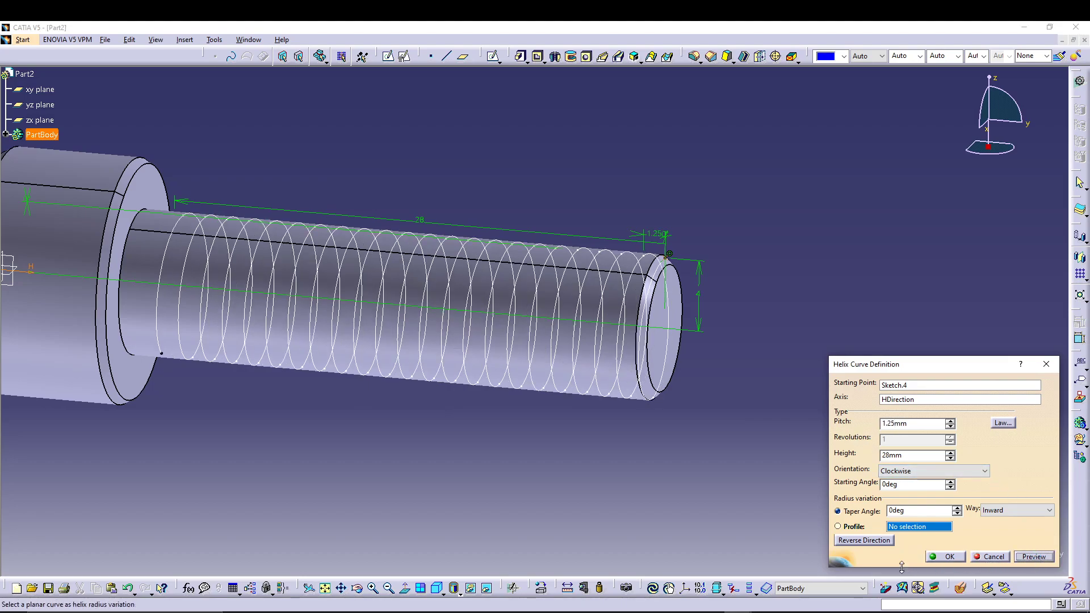
{"action": "left_click", "coordinate": [947, 556]}
Start a sketch on the yz plane for the thread profile, viewed normal to the sketch plane at the shank's free end.
{"action": "middle_click_drag", "start_coordinate": [727, 343], "coordinate": [723, 262]}
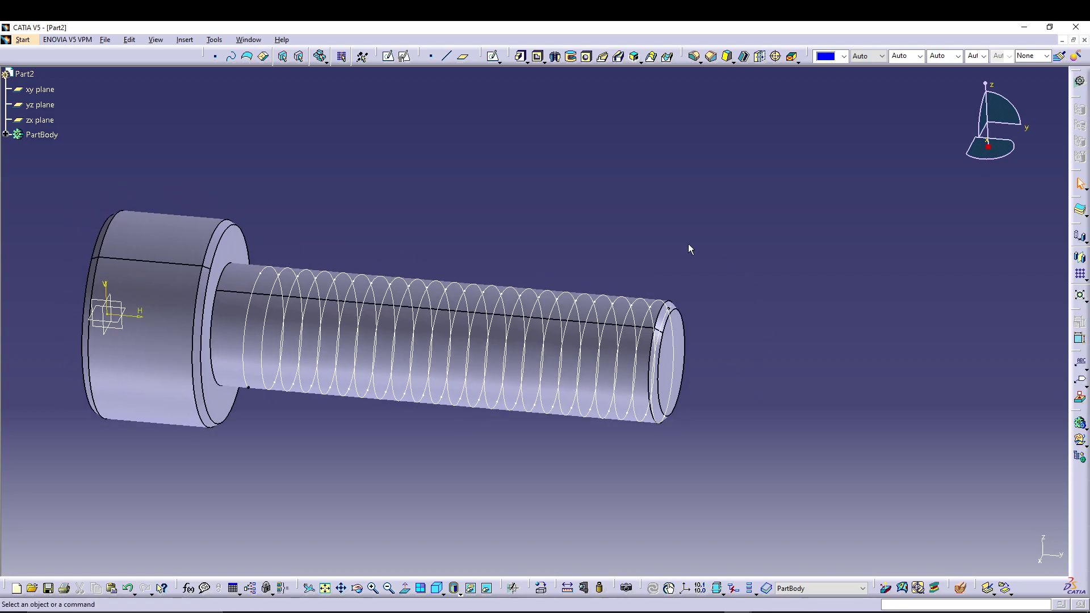
{"action": "left_click", "coordinate": [40, 104]}
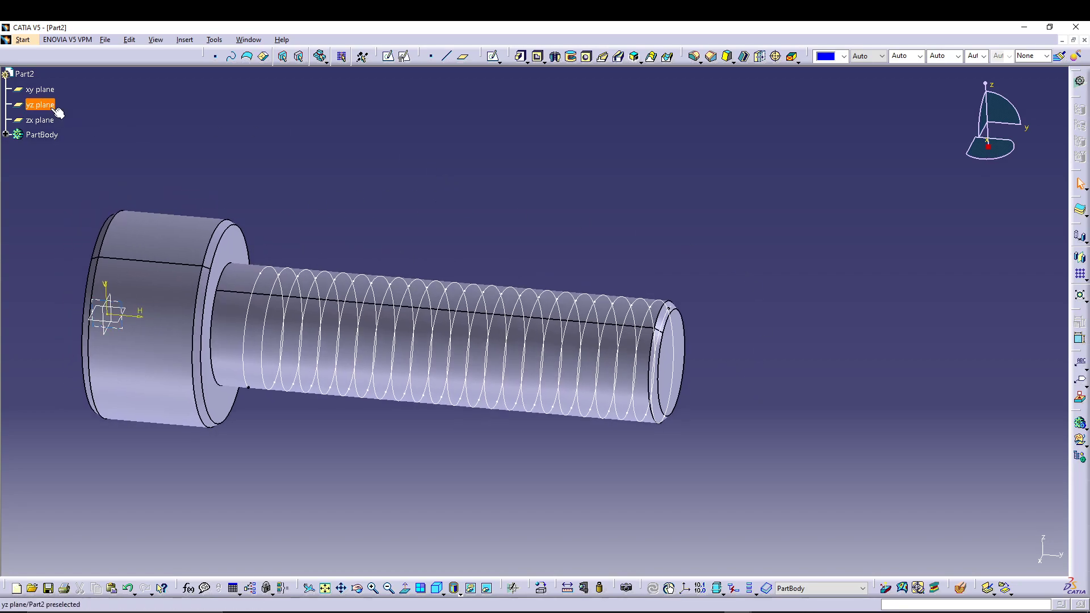
{"action": "left_click", "coordinate": [493, 56]}
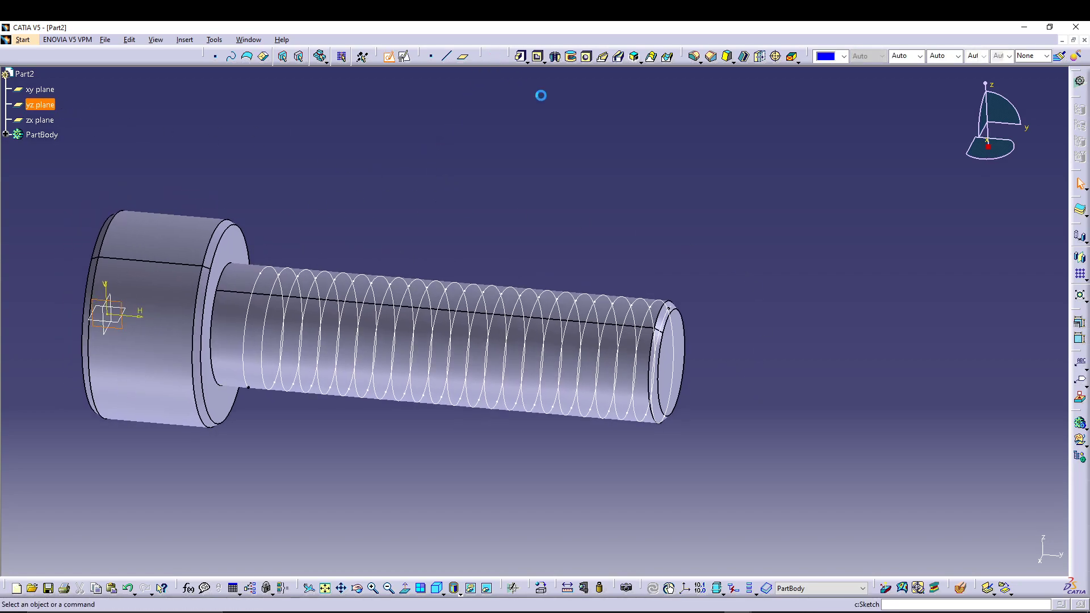
{"action": "middle_click_drag", "start_coordinate": [674, 183], "coordinate": [666, 156]}
{"action": "middle_click_drag", "start_coordinate": [794, 194], "coordinate": [655, 174]}
{"action": "middle_click_drag", "start_coordinate": [702, 220], "coordinate": [698, 200]}
{"action": "left_click", "coordinate": [516, 589]}
{"action": "left_click", "coordinate": [405, 591]}
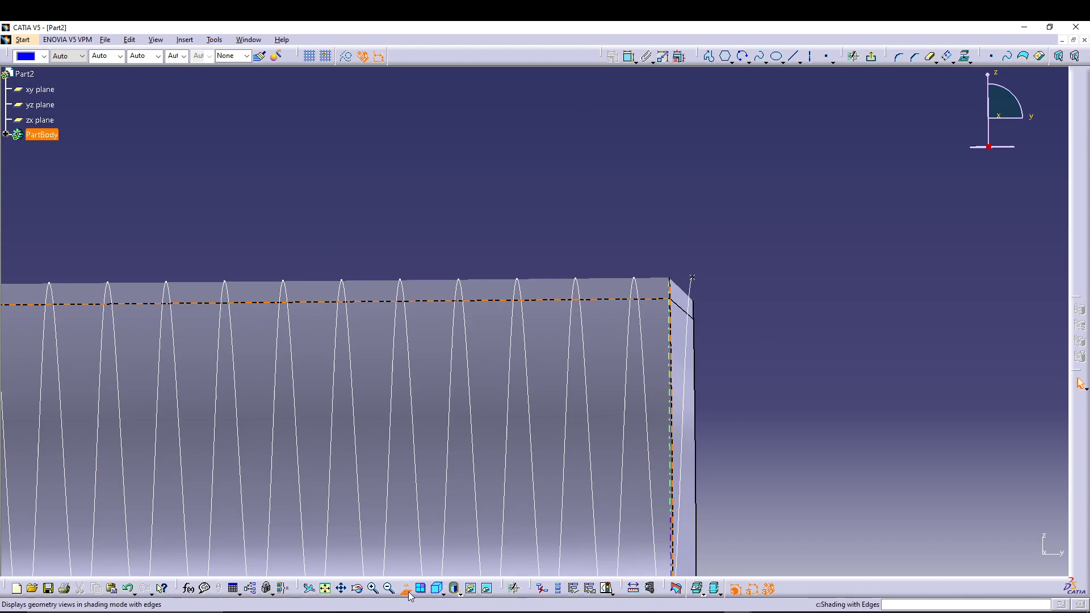
Sketch a closed, downward-pointing triangle above the shank's end corner, with a horizontal top edge and sides about 1.3 mm long.
{"action": "left_click", "coordinate": [709, 56]}
{"action": "left_click", "coordinate": [674, 175]}
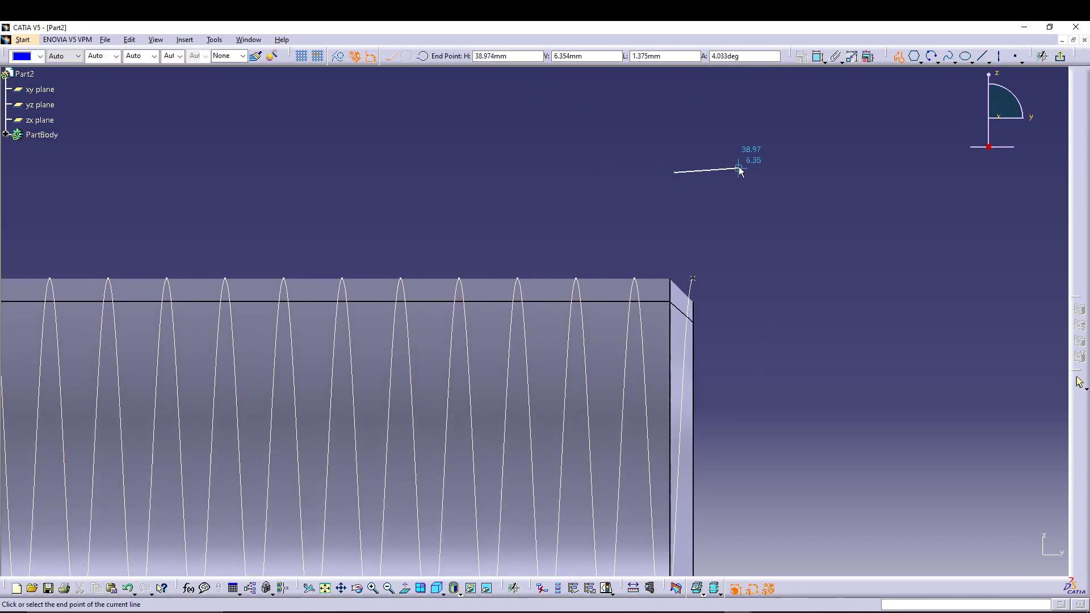
{"action": "left_click", "coordinate": [736, 172]}
{"action": "left_click", "coordinate": [704, 227]}
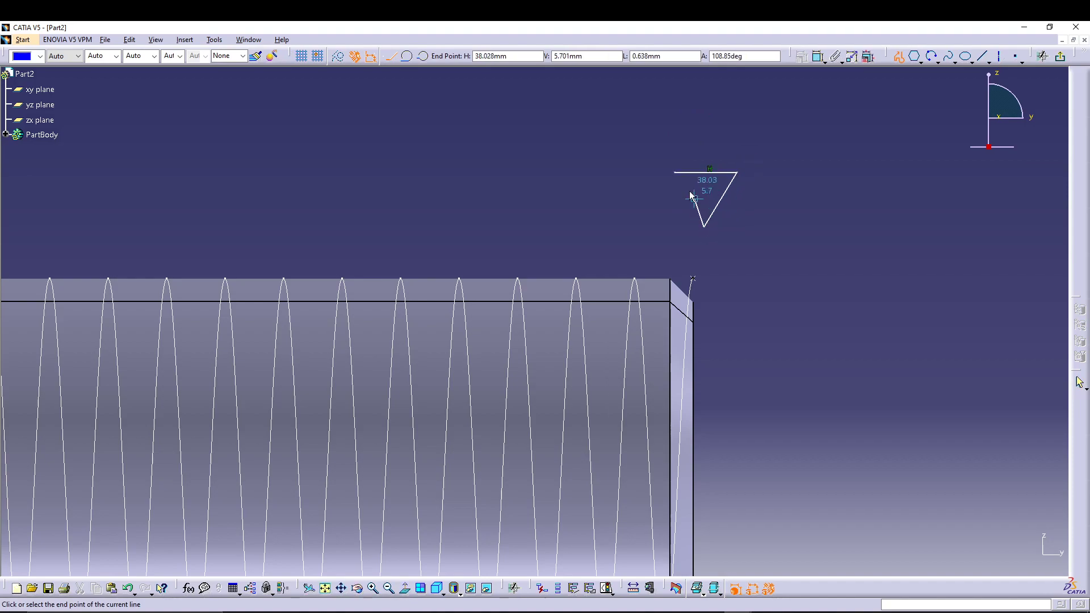
{"action": "left_click", "coordinate": [678, 174]}
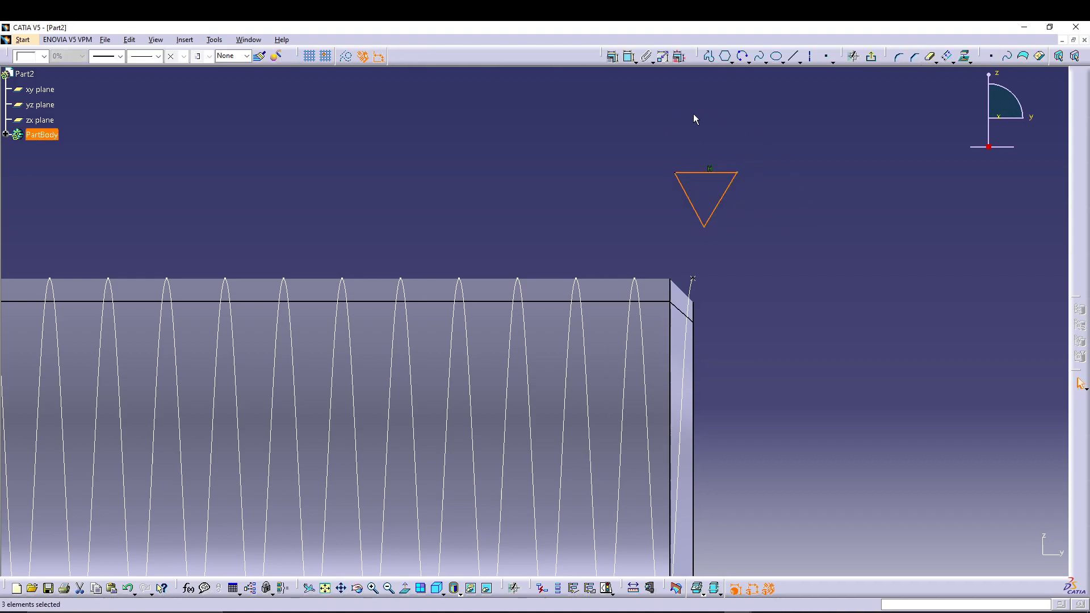
Dimension the lengths of the triangle's two slanted sides.
{"action": "left_click", "coordinate": [628, 57]}
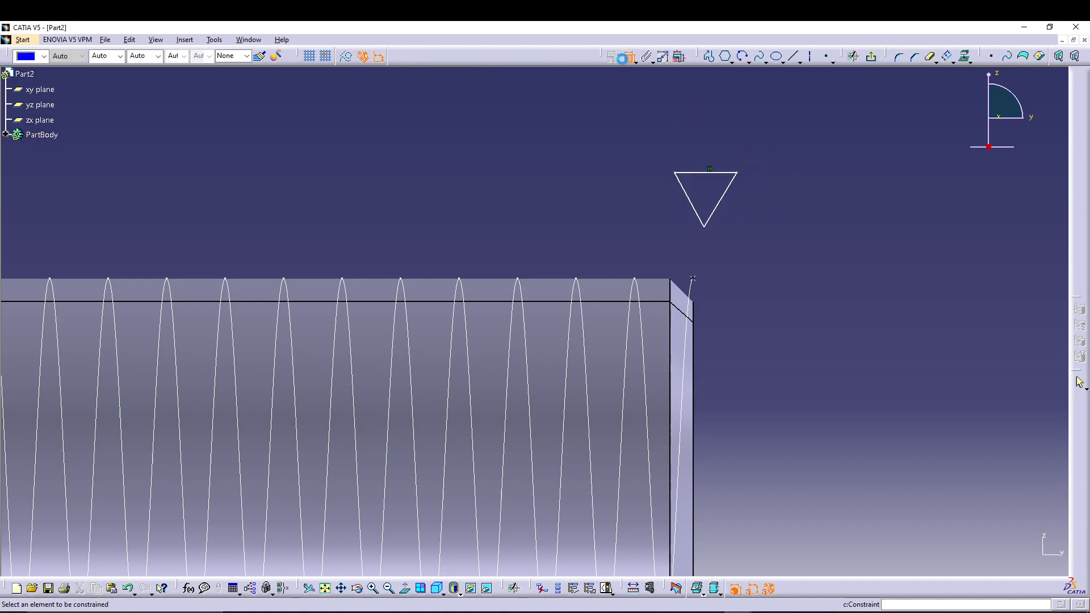
{"action": "left_click", "coordinate": [721, 197]}
{"action": "left_click", "coordinate": [737, 202]}
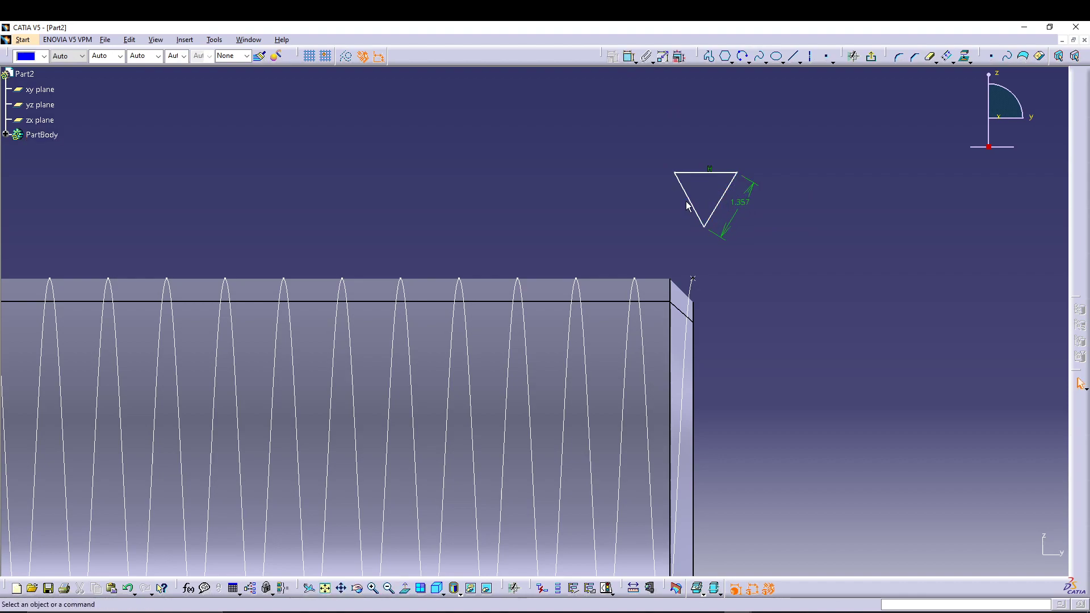
{"action": "left_click", "coordinate": [687, 197]}
{"action": "left_click", "coordinate": [628, 57]}
{"action": "left_click", "coordinate": [663, 208]}
Dimension the angle between the triangle's slanted sides and set it to 60 degrees.
{"action": "left_click", "coordinate": [630, 56]}
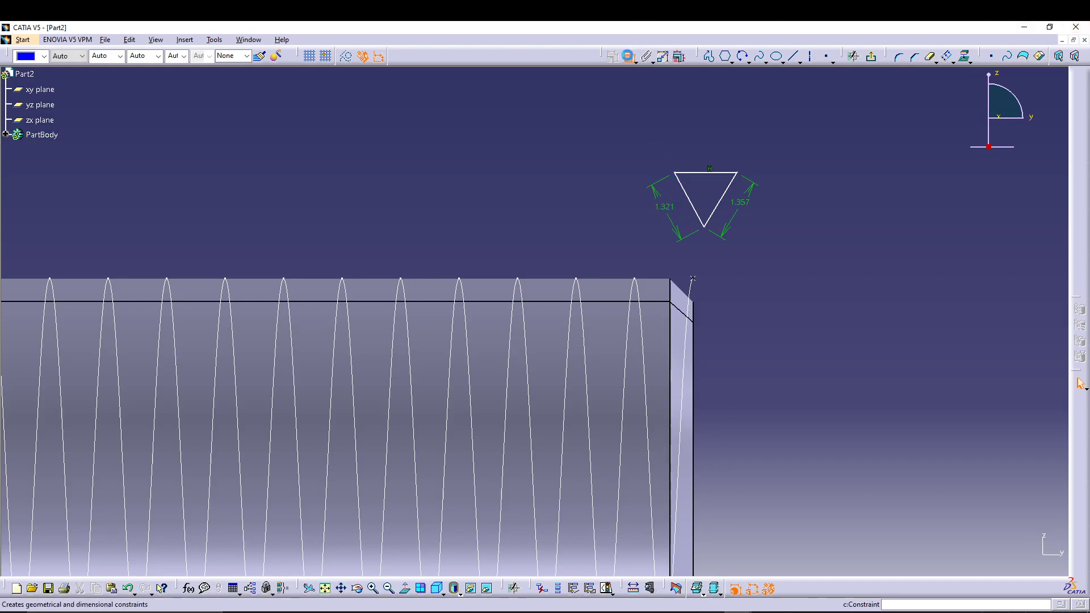
{"action": "left_click", "coordinate": [720, 202]}
{"action": "left_click", "coordinate": [725, 201]}
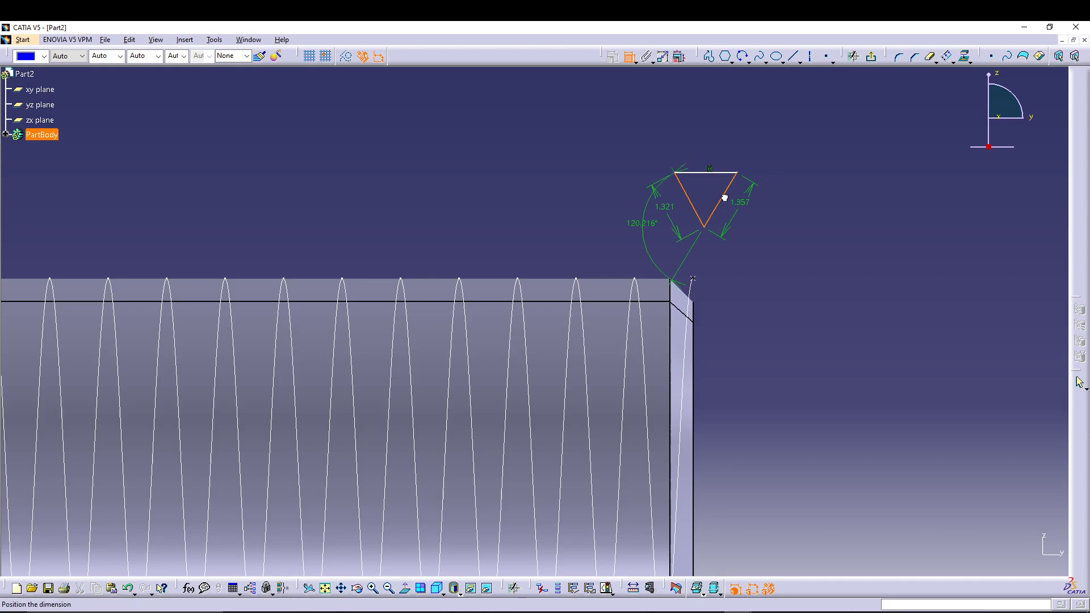
{"action": "left_click", "coordinate": [706, 185]}
{"action": "double_click", "coordinate": [705, 185]}
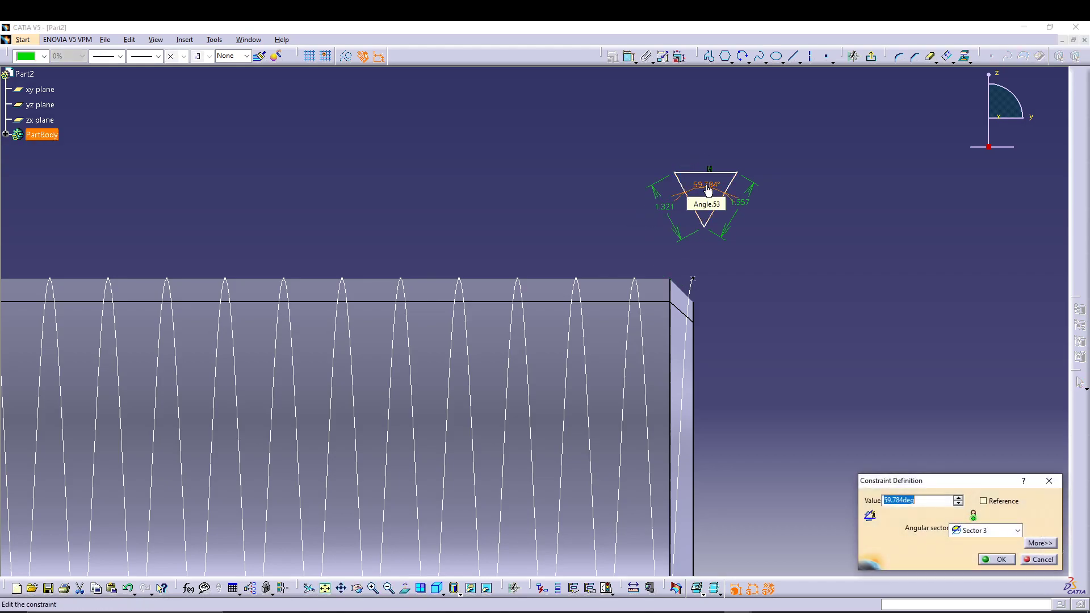
{"action": "key", "text": "Return"}
Set the lengths of both slanted sides of the triangle to 0.5 mm.
{"action": "double_click", "coordinate": [746, 192]}
{"action": "type", "text": "0.5"}
{"action": "key", "text": "Return"}
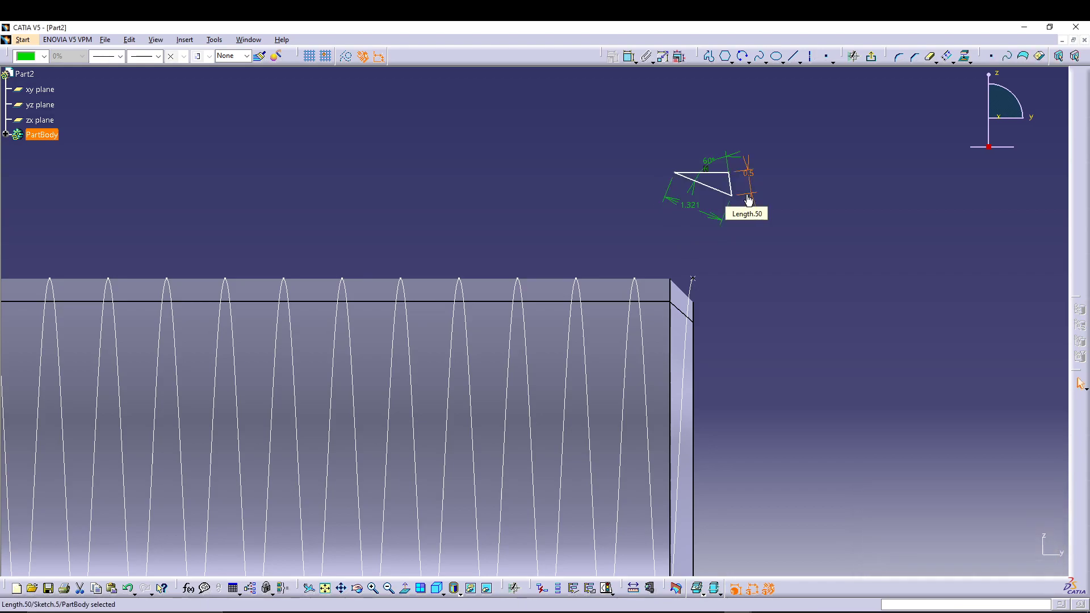
{"action": "double_click", "coordinate": [692, 211]}
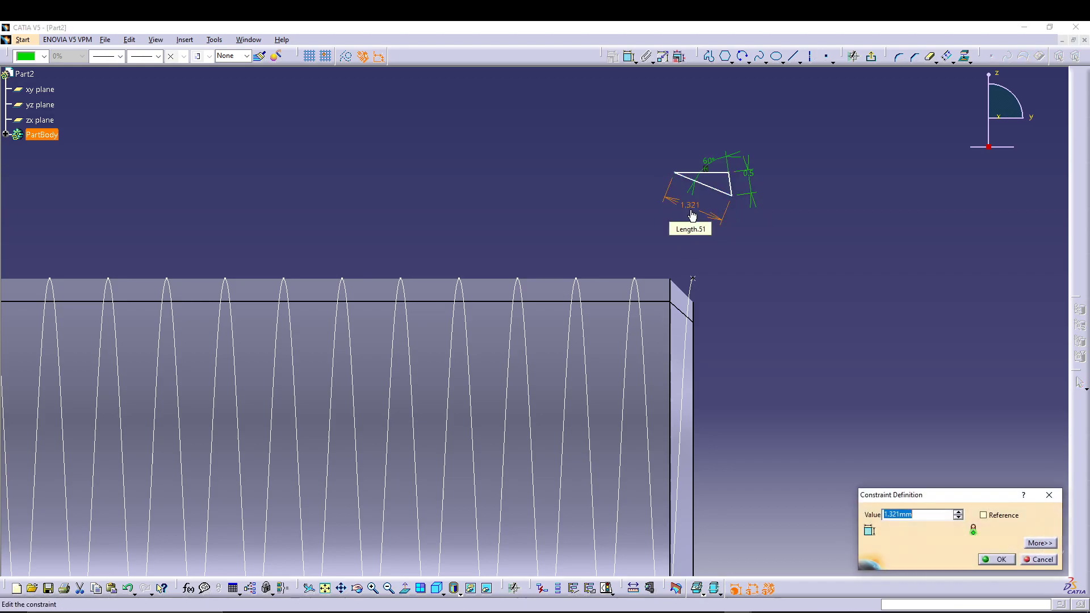
{"action": "key", "text": "Return"}
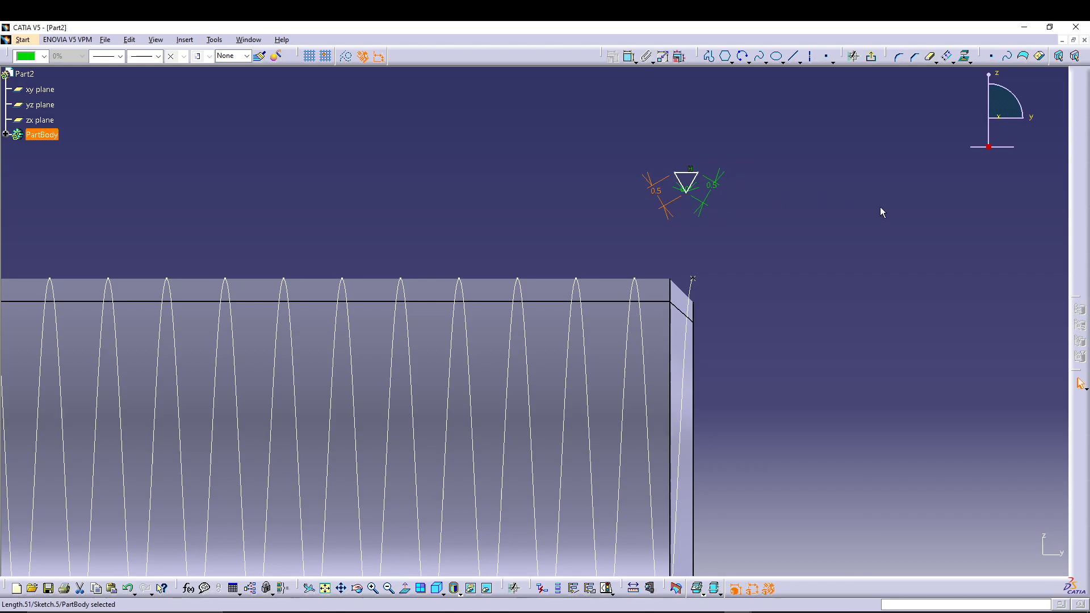
Constrain the helix's starting point to the midpoint of the triangle's horizontal edge, and finish the sketch.
{"action": "mouse_move", "coordinate": [741, 267]}
{"action": "middle_mouse_down"}
{"action": "mouse_move", "coordinate": [740, 227]}
{"action": "mouse_move", "coordinate": [780, 255]}
{"action": "mouse_move", "coordinate": [756, 305]}
{"action": "middle_mouse_up"}
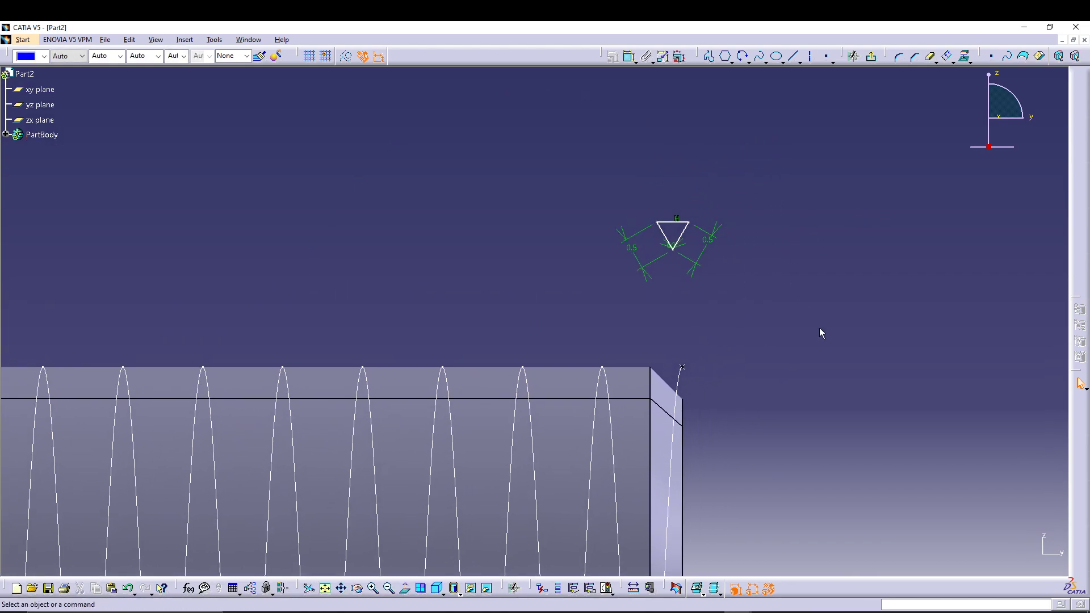
{"action": "left_click", "coordinate": [683, 368]}
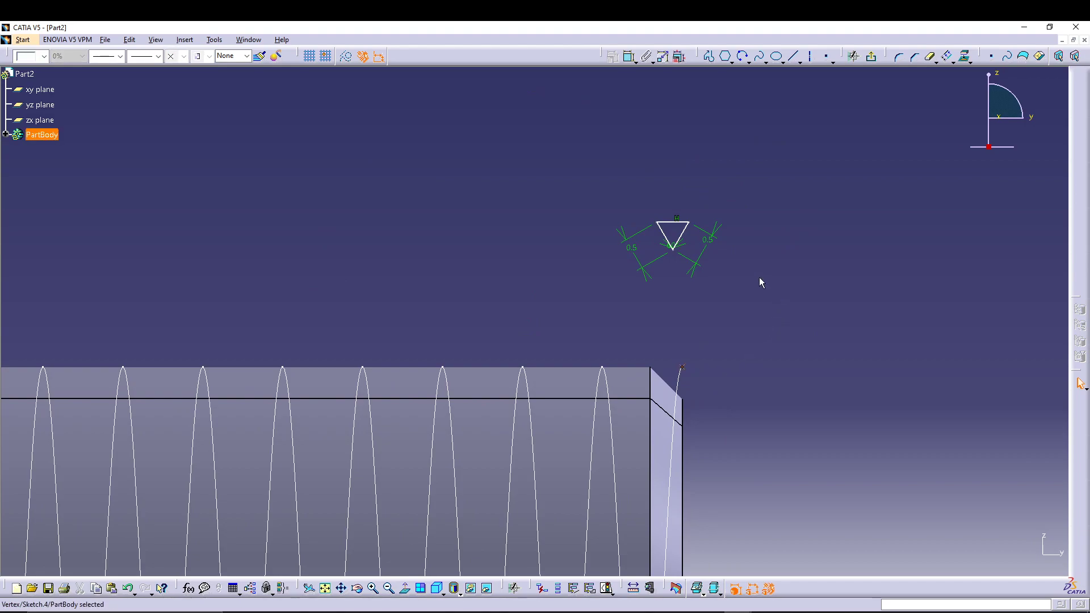
{"action": "left_click", "coordinate": [678, 226], "text": "ctrl"}
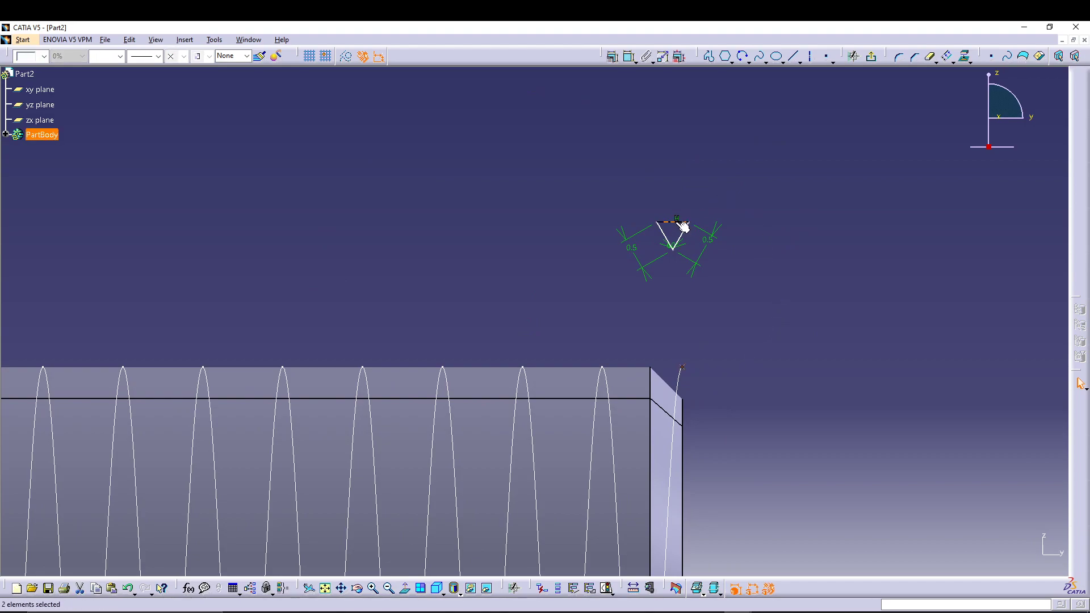
{"action": "left_click", "coordinate": [629, 61]}
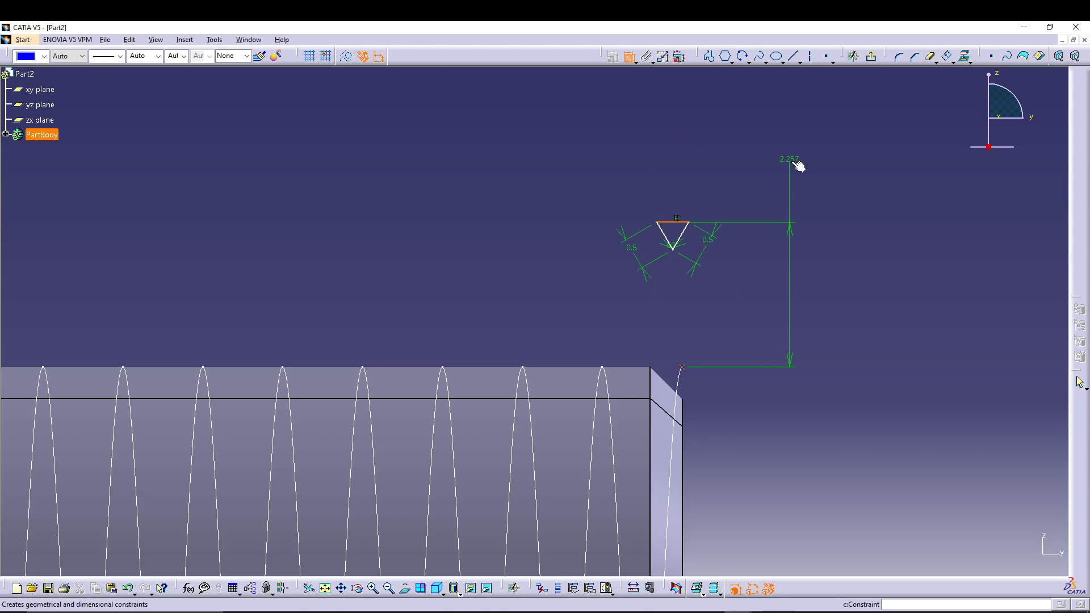
{"action": "right_click", "coordinate": [793, 162]}
{"action": "left_click", "coordinate": [824, 214]}
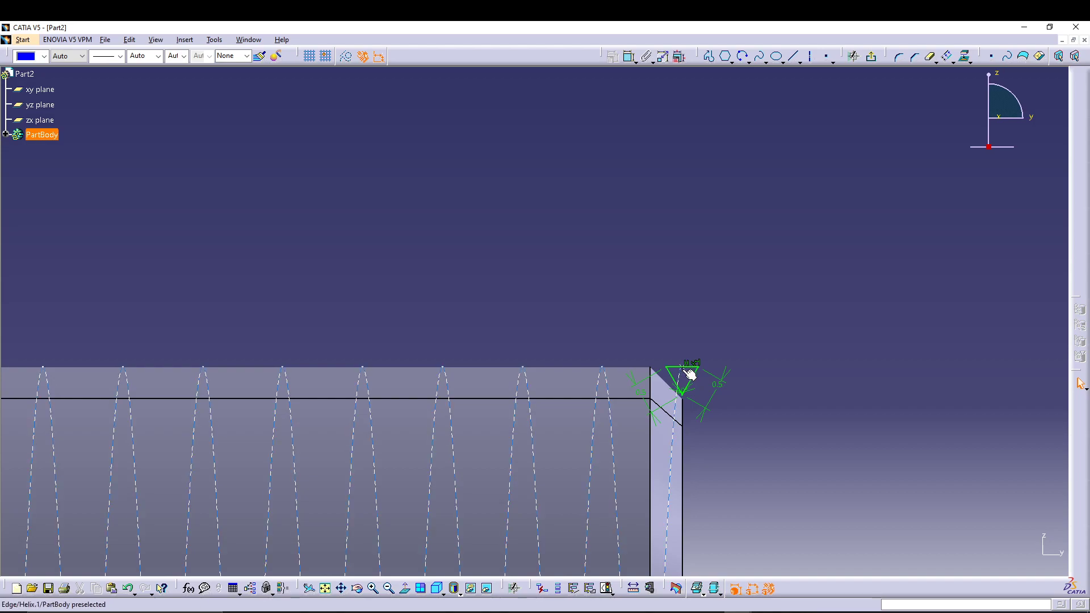
{"action": "middle_click_drag", "start_coordinate": [690, 381], "coordinate": [489, 278]}
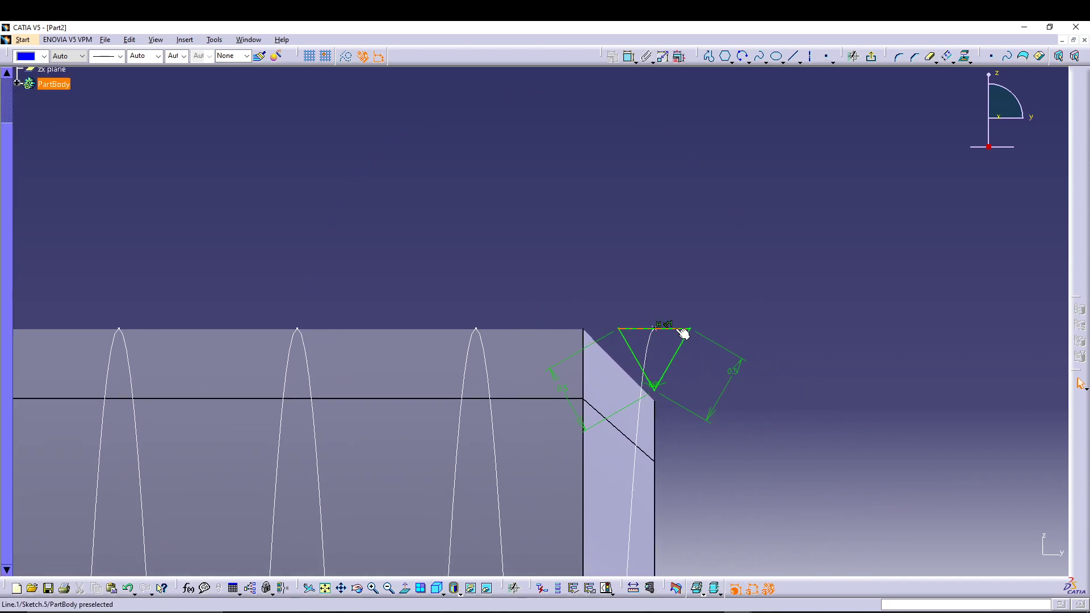
{"action": "left_click", "coordinate": [874, 59]}
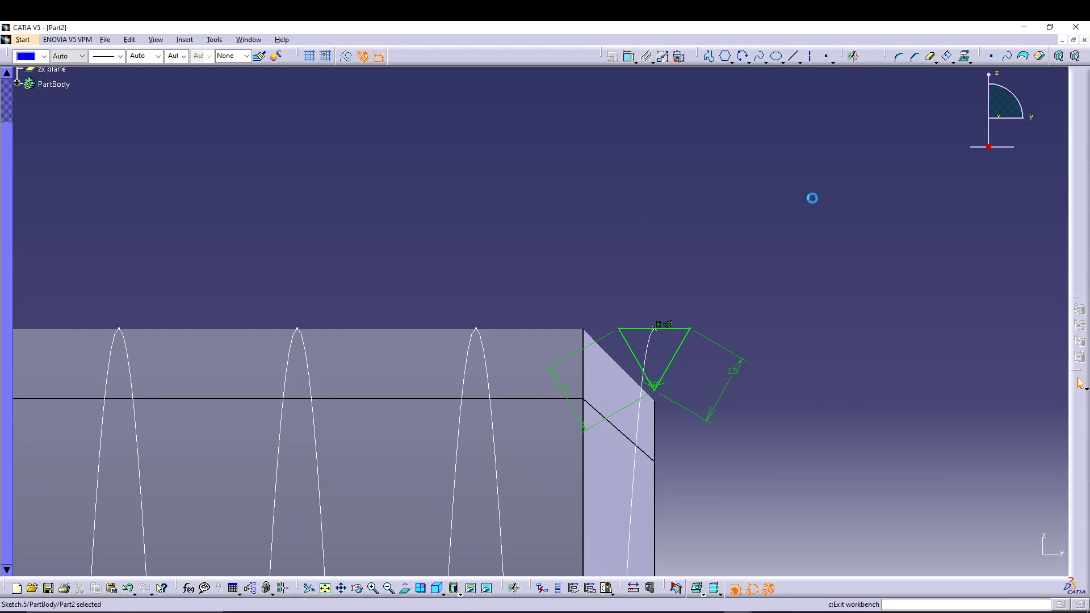
Define a Slot with the triangular sketch as the profile and the helix around the shank as the center curve.
{"action": "mouse_move", "coordinate": [742, 190]}
{"action": "middle_mouse_down"}
{"action": "mouse_move", "coordinate": [767, 295]}
{"action": "mouse_move", "coordinate": [604, 267]}
{"action": "mouse_move", "coordinate": [781, 280]}
{"action": "middle_mouse_up"}
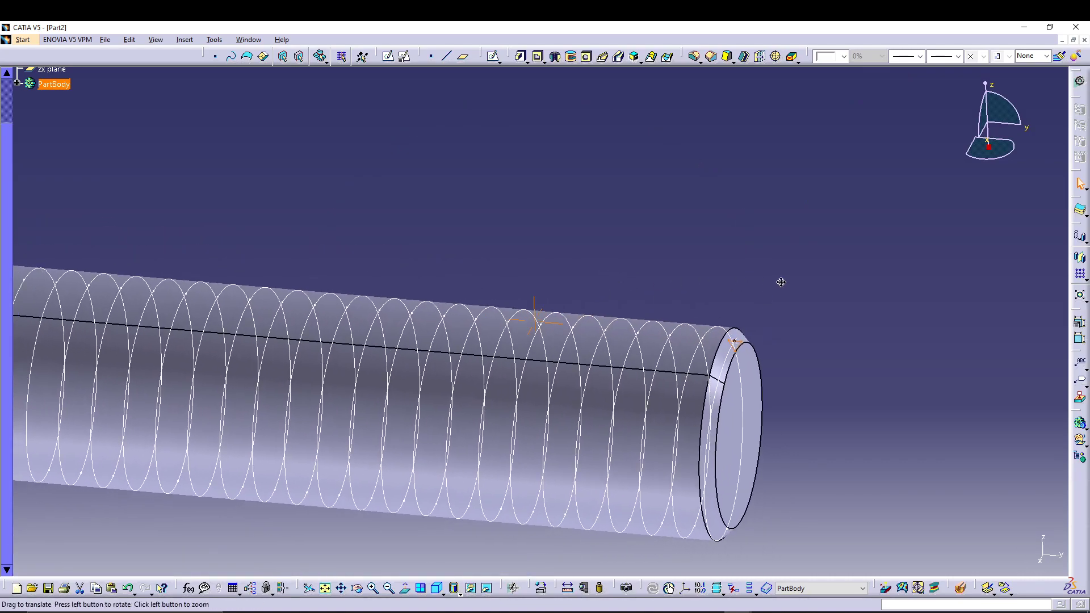
{"action": "left_click", "coordinate": [618, 57]}
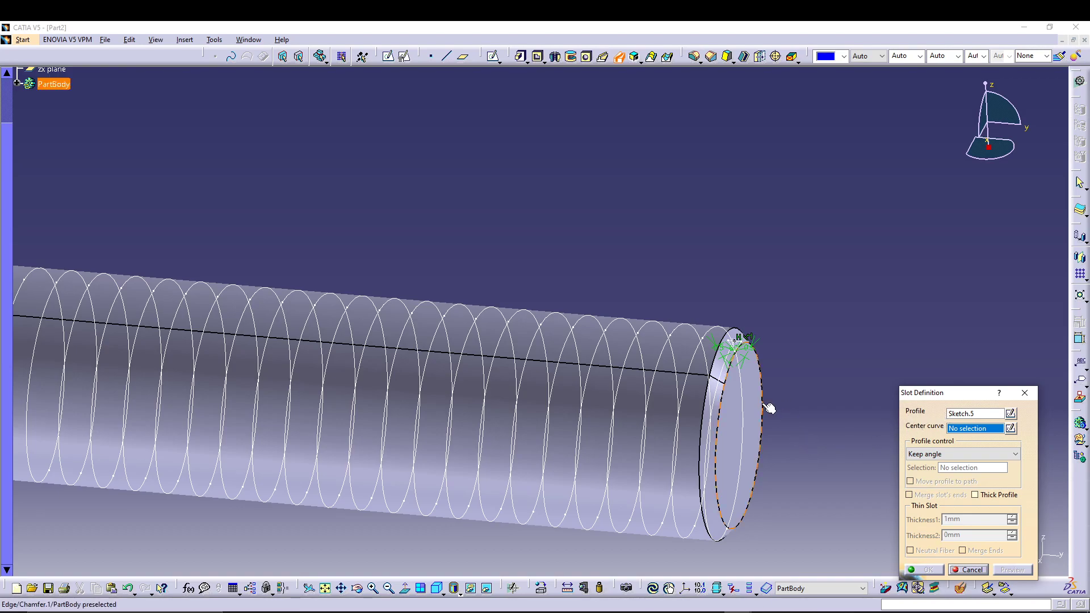
{"action": "left_click", "coordinate": [749, 414]}
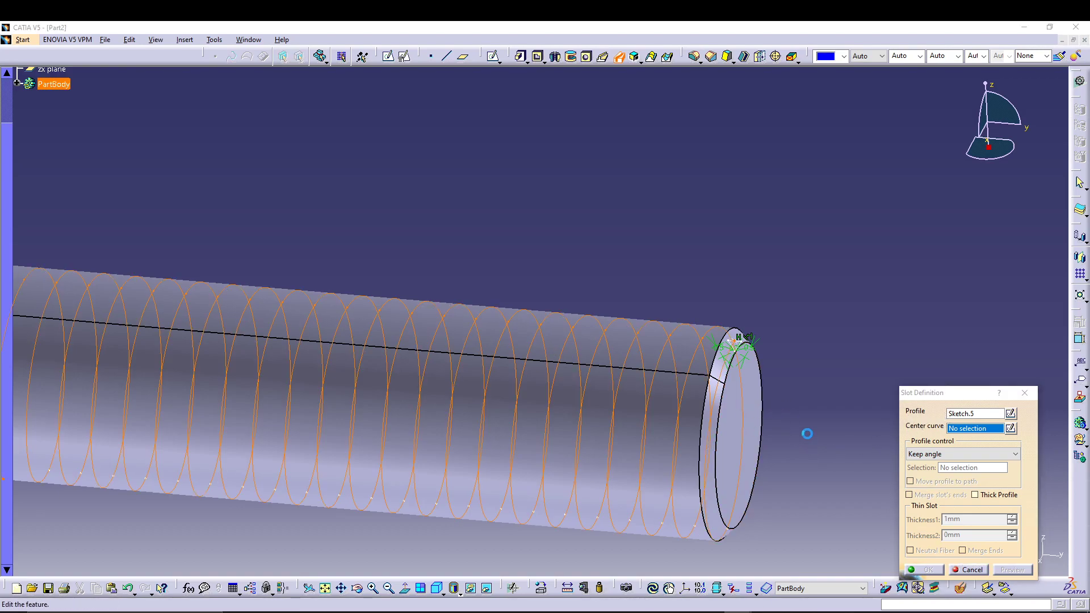
{"action": "middle_click_drag", "start_coordinate": [823, 393], "coordinate": [902, 299]}
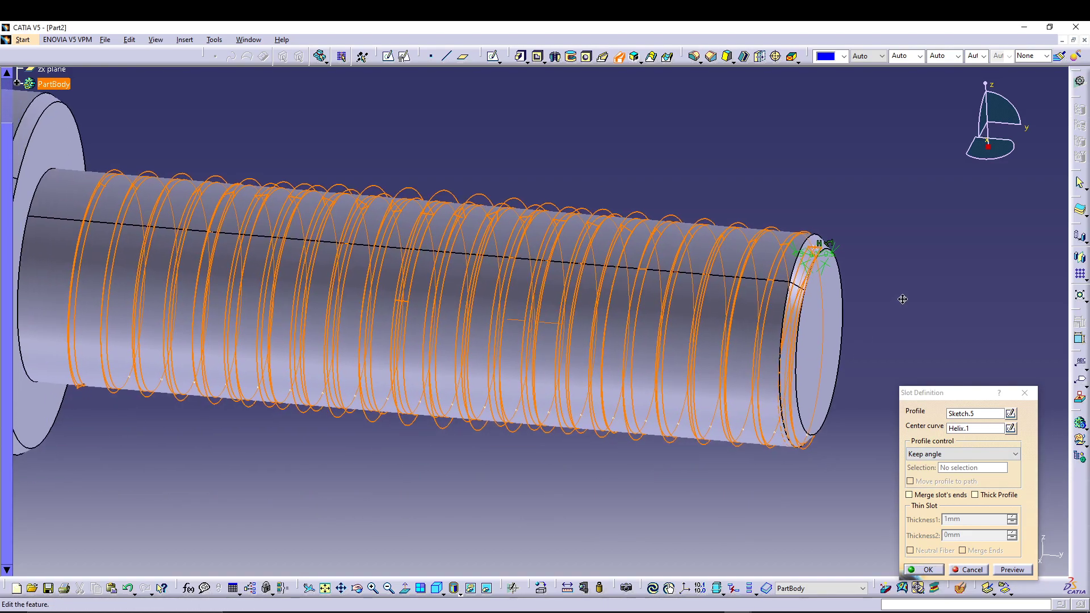
Set the slot's profile control to Reference surface with the shank's cylindrical face, and create the thread cut.
{"action": "left_click", "coordinate": [965, 454]}
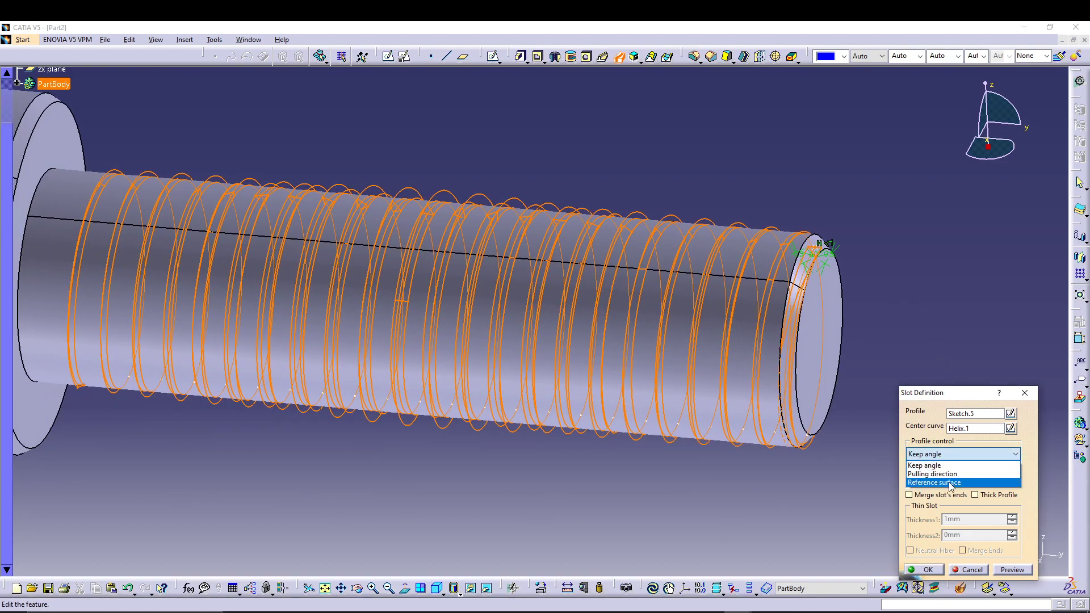
{"action": "left_click", "coordinate": [949, 482]}
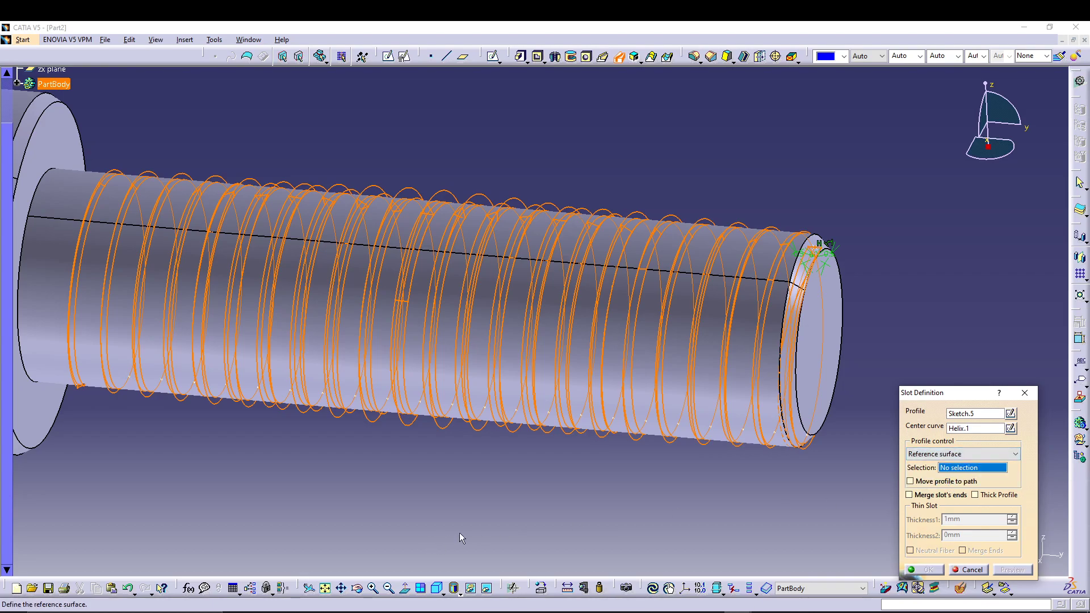
{"action": "left_click", "coordinate": [716, 331]}
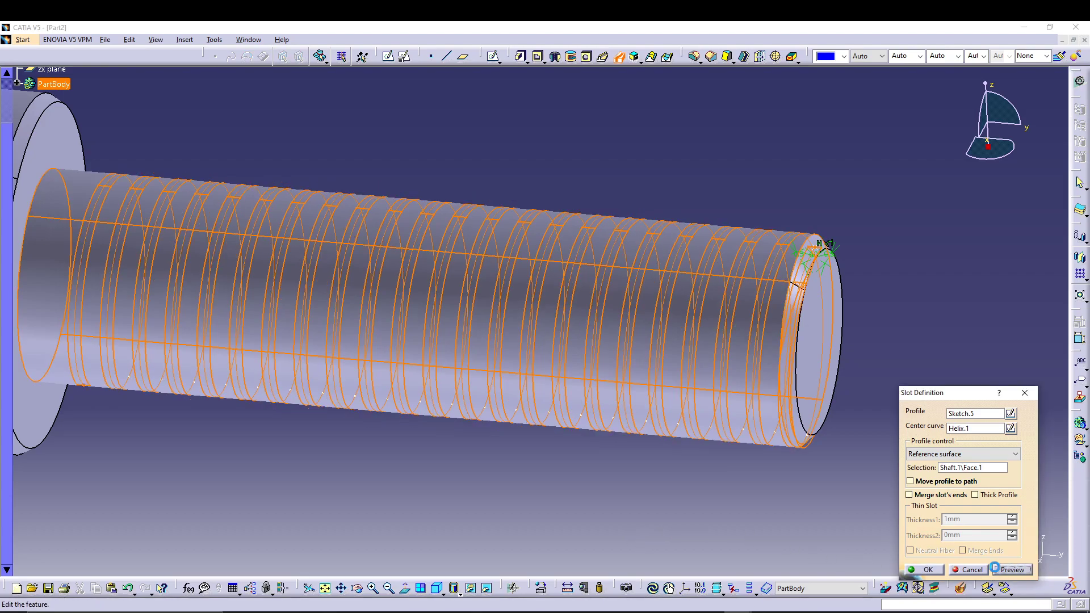
{"action": "left_click", "coordinate": [921, 570]}
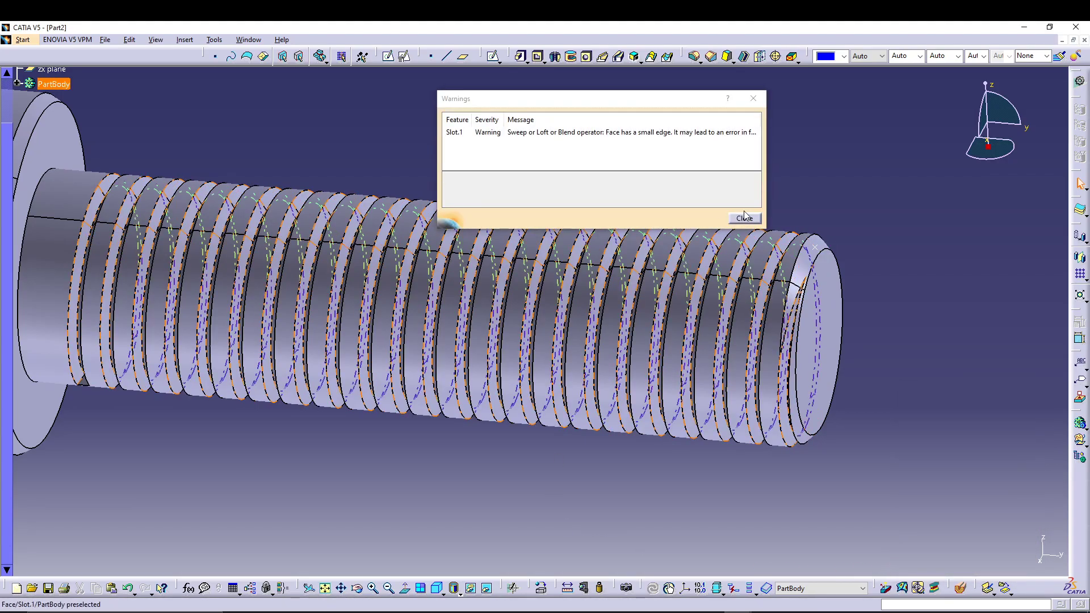
{"action": "left_click", "coordinate": [744, 219]}
{"action": "middle_click_drag", "start_coordinate": [662, 146], "coordinate": [503, 406]}
{"action": "middle_click_drag", "start_coordinate": [365, 385], "coordinate": [539, 406]}
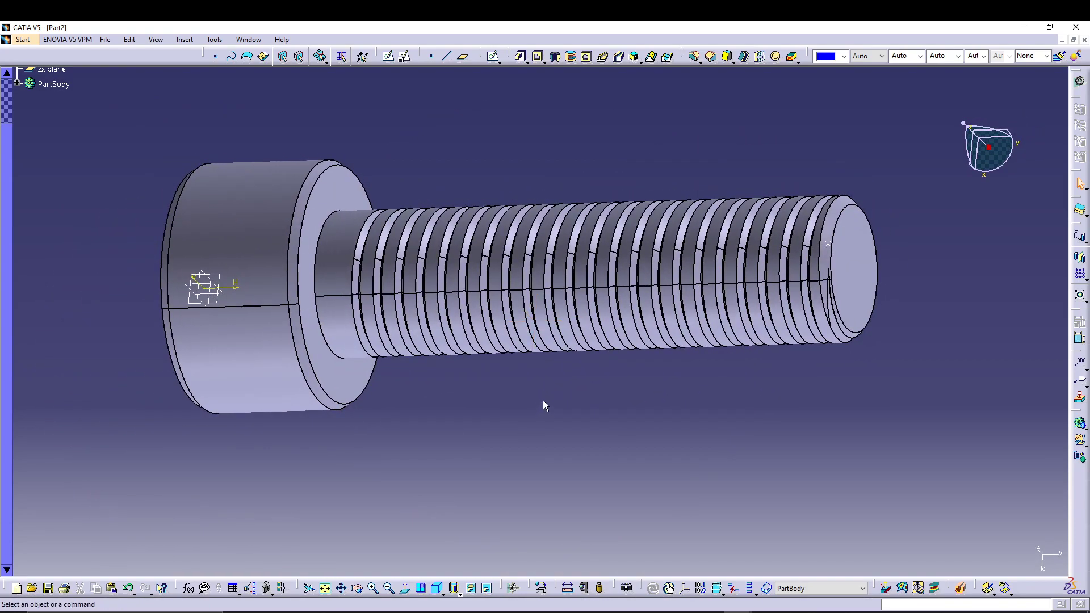
{"action": "mouse_move", "coordinate": [543, 404]}
{"action": "middle_mouse_down"}
{"action": "mouse_move", "coordinate": [494, 438]}
{"action": "mouse_move", "coordinate": [623, 370]}
{"action": "mouse_move", "coordinate": [663, 323]}
{"action": "mouse_move", "coordinate": [567, 433]}
{"action": "mouse_move", "coordinate": [525, 404]}
{"action": "middle_mouse_up"}
{"action": "mouse_move", "coordinate": [454, 569]}
{"action": "middle_mouse_down"}
{"action": "mouse_move", "coordinate": [440, 545]}
{"action": "mouse_move", "coordinate": [508, 462]}
{"action": "mouse_move", "coordinate": [483, 473]}
{"action": "mouse_move", "coordinate": [450, 448]}
{"action": "mouse_move", "coordinate": [522, 462]}
{"action": "mouse_move", "coordinate": [436, 430]}
{"action": "mouse_move", "coordinate": [447, 452]}
{"action": "mouse_move", "coordinate": [681, 385]}
{"action": "mouse_move", "coordinate": [643, 450]}
{"action": "middle_mouse_up"}
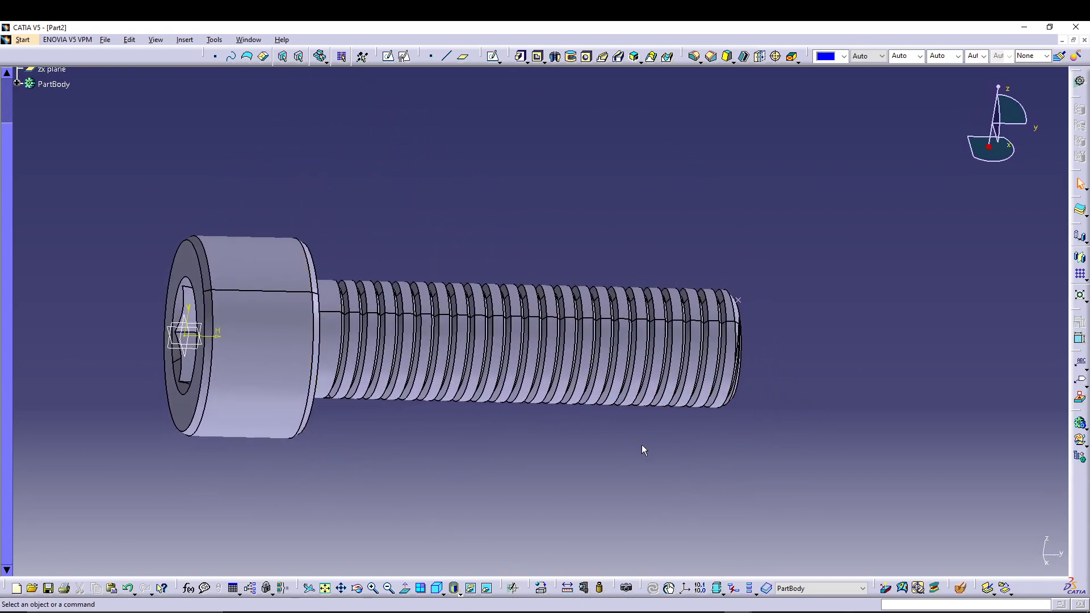